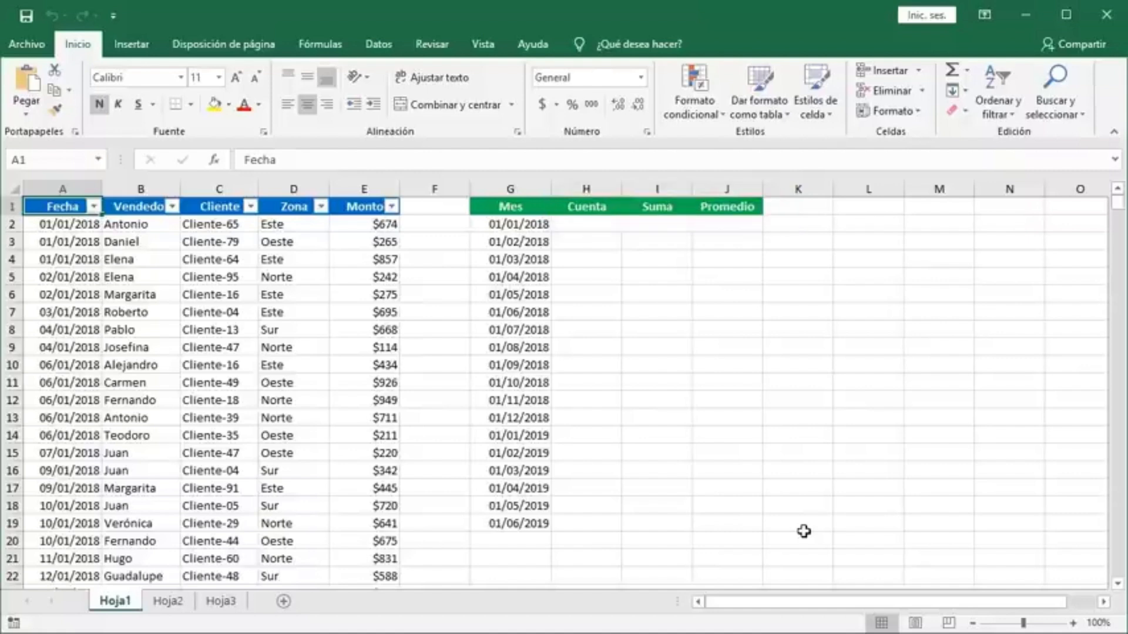
- Format the Mes dates in G2:G19 with the custom number format mmm-aaaa
left_click(492, 230)
left_click(528, 530, "shift")
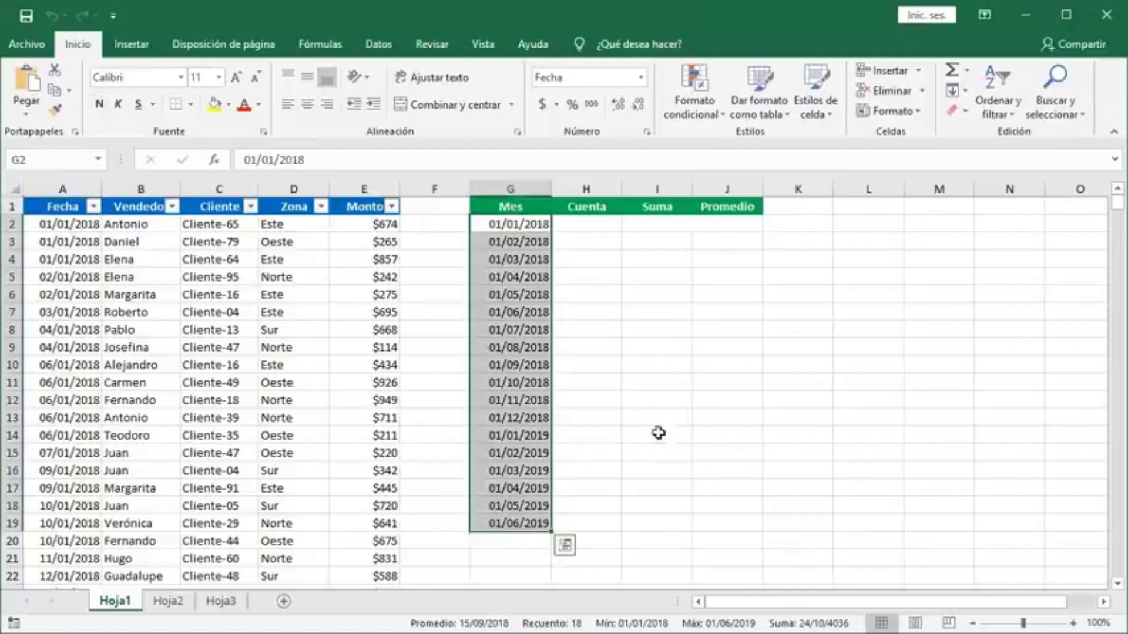
right_click(521, 240)
left_click(599, 536)
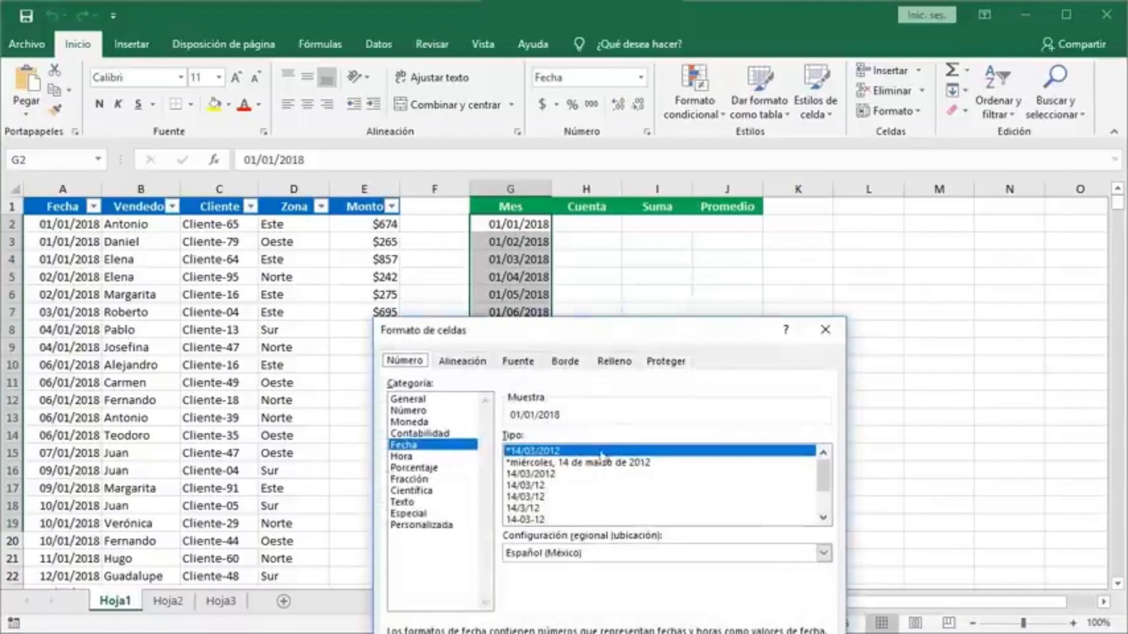
left_click(456, 390)
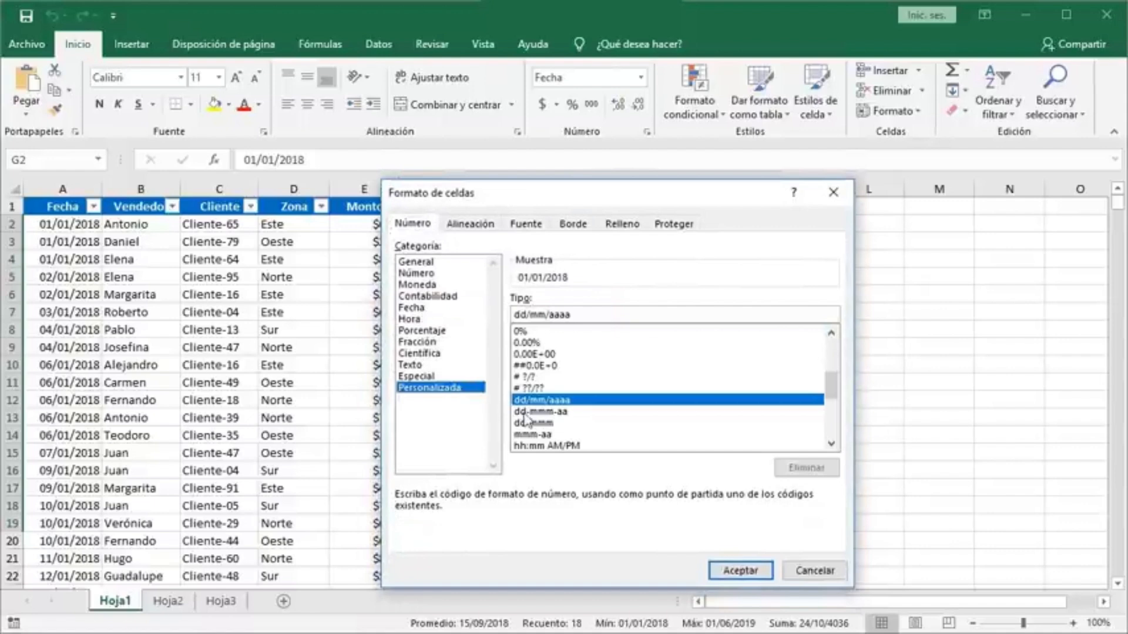
left_click(535, 434)
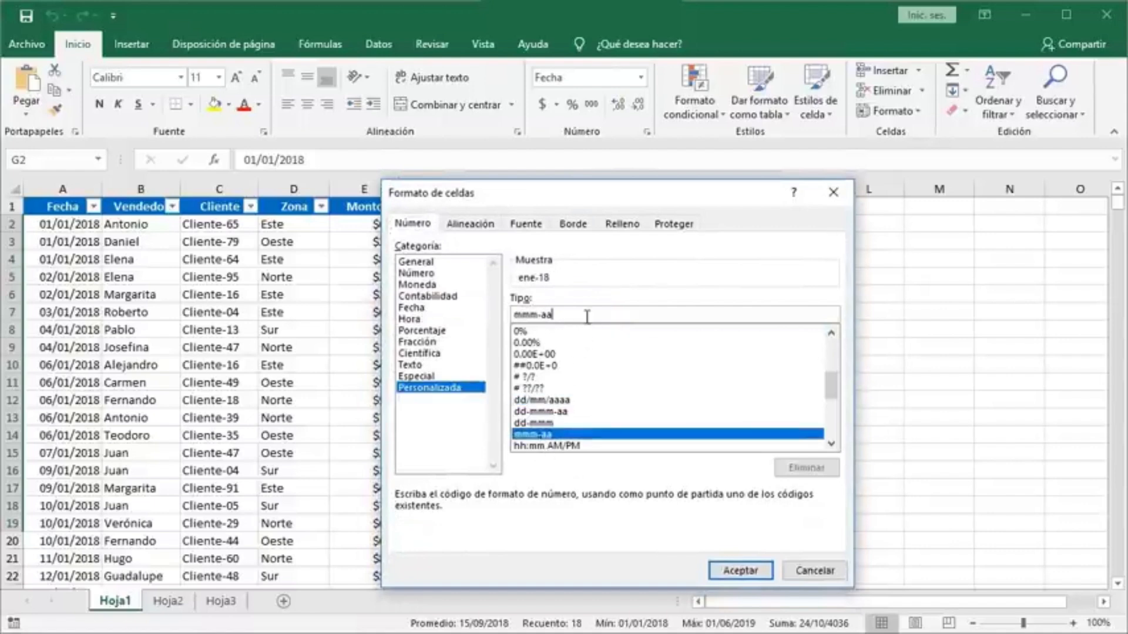
type("aa")
left_click(733, 571)
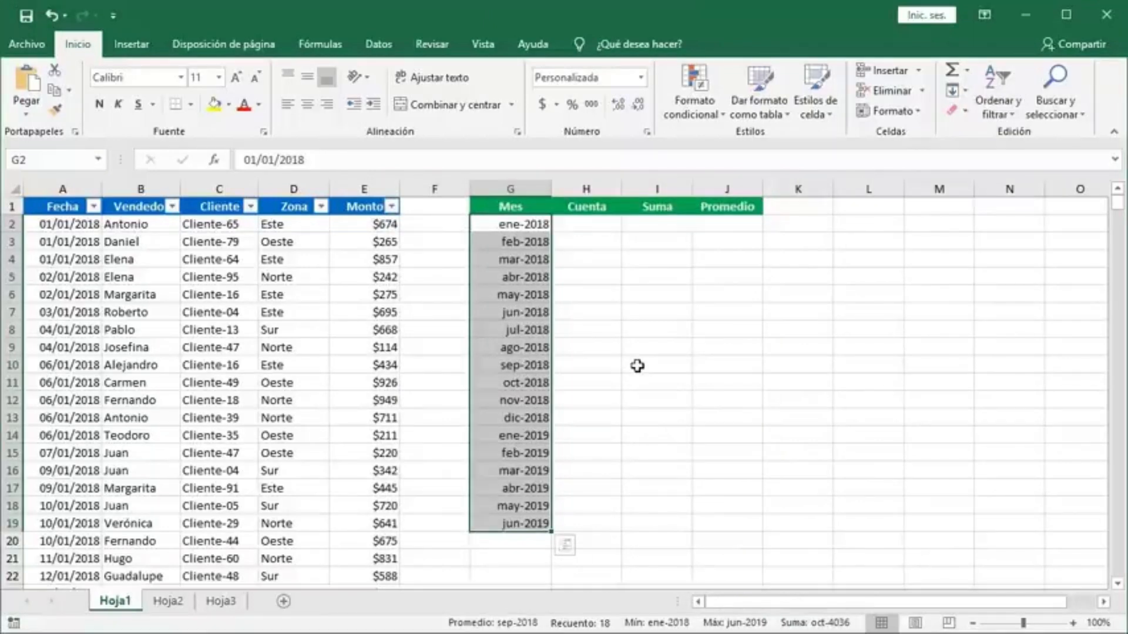
left_click(522, 229)
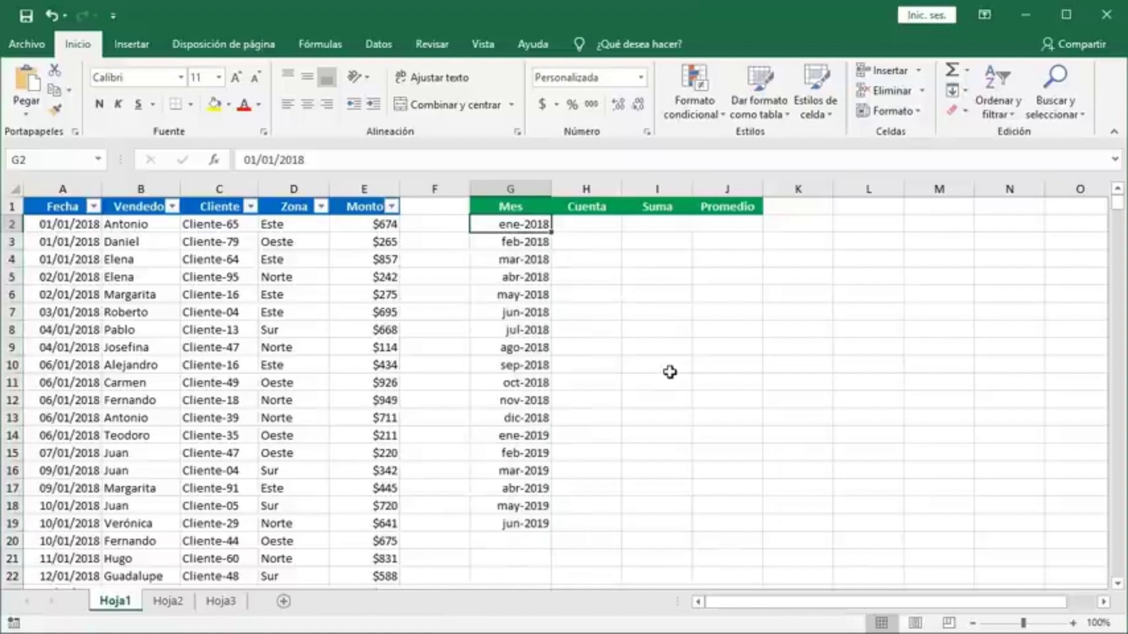
- Start a CONTAR.SI.CONJUNTO formula in H2 with the absolute range $A$2:$A$1001 as its first criteria range
left_click(589, 225)
type("=CON")
key("Down")
key("Down")
key("Down")
key("Down")
key("Down")
key("Tab")
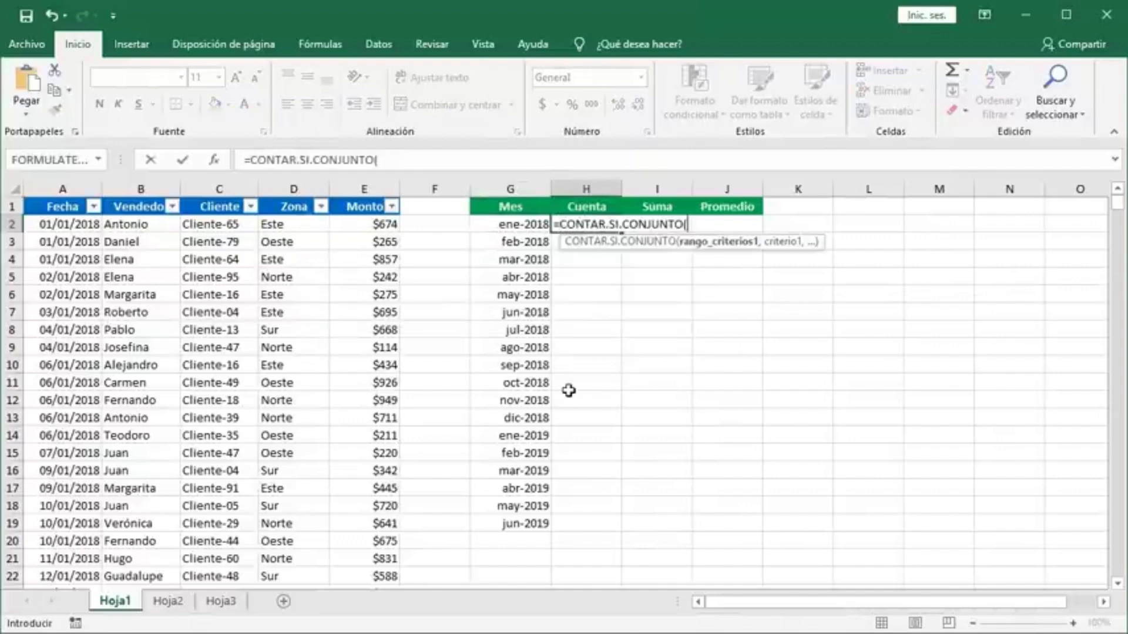
left_click(75, 225)
key("ctrl+shift+Down")
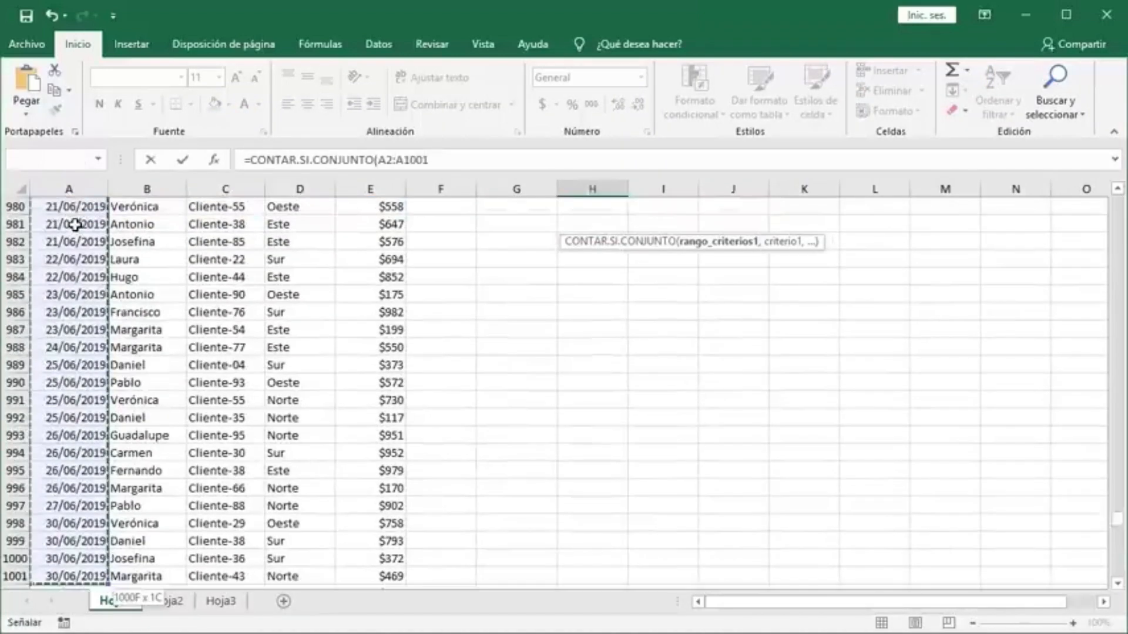
key("F4")
type(",")
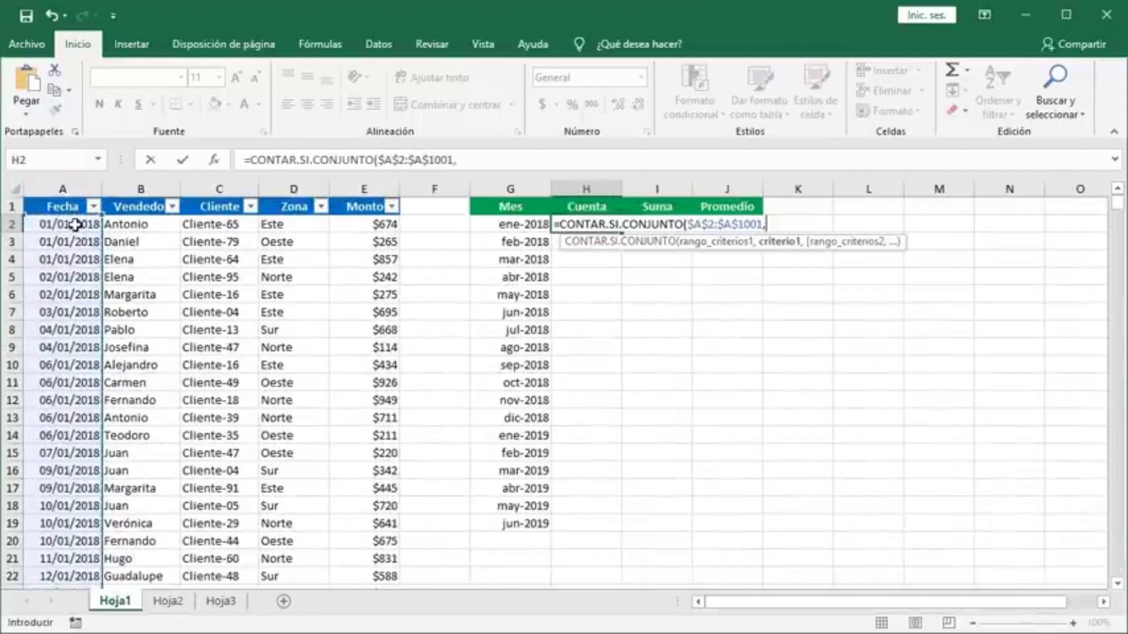
- Add ">="&G2 as the first criterion of the count formula
left_click(506, 227)
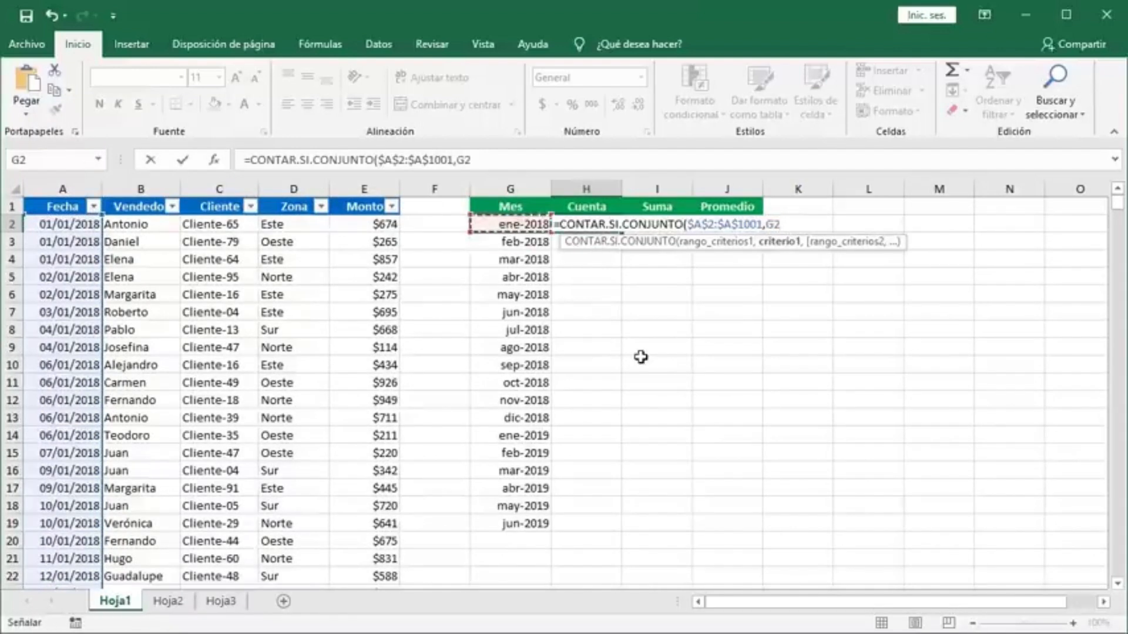
left_click(766, 225)
type("\">=")
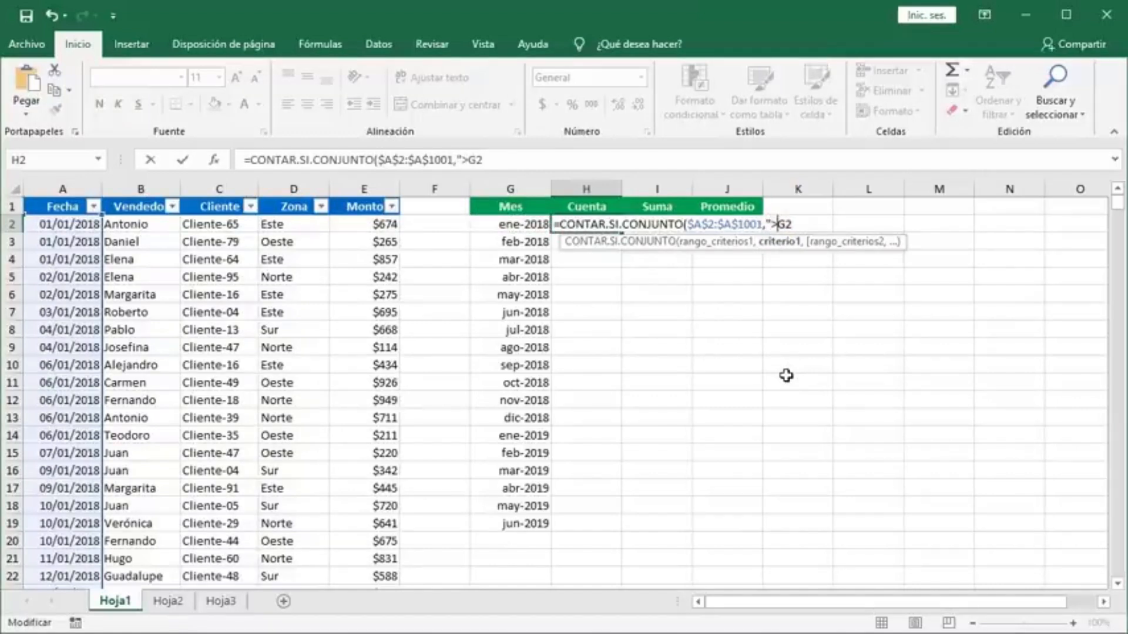
type("\"&G2")
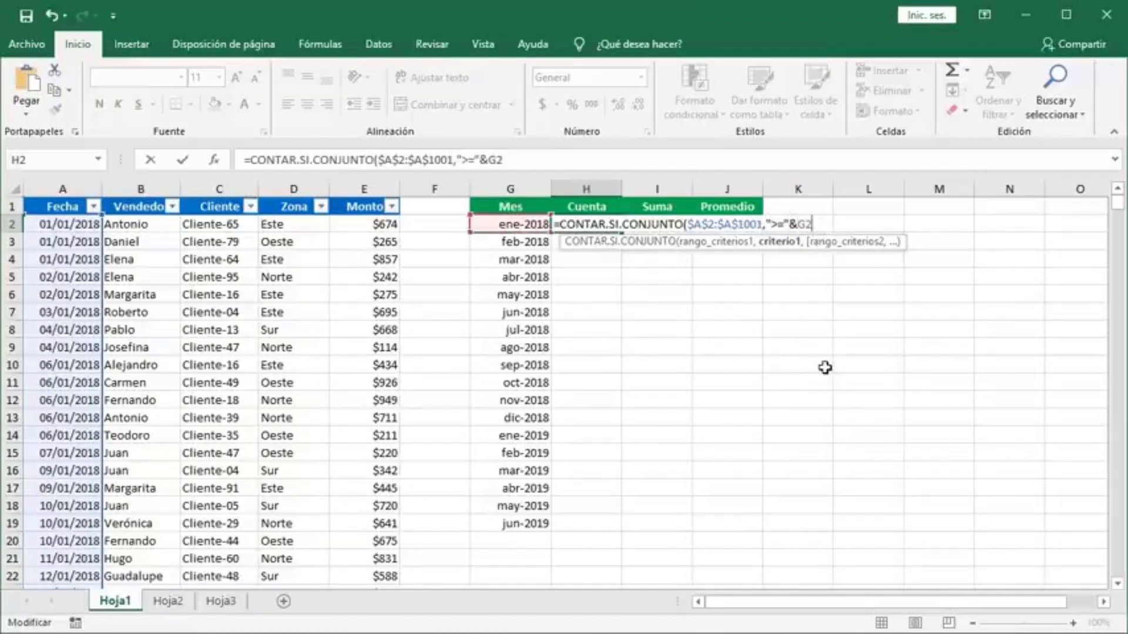
type(",")
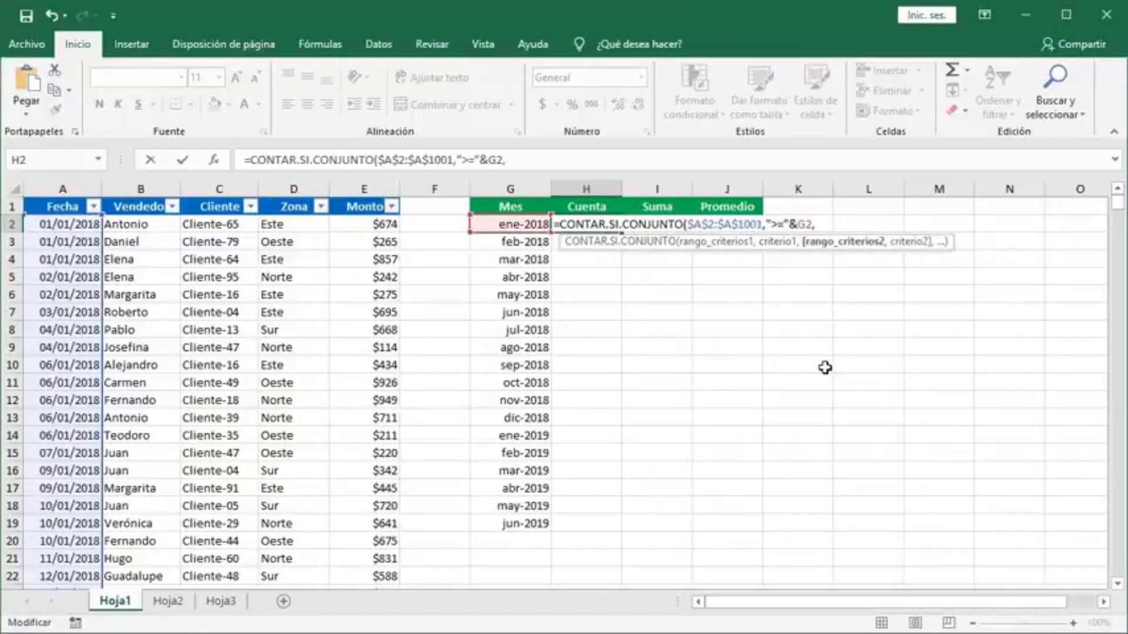
- Add the absolute date range $A$2:$A$1001 as the second criteria range of the count formula
left_click(80, 230)
key("ctrl+shift+Down")
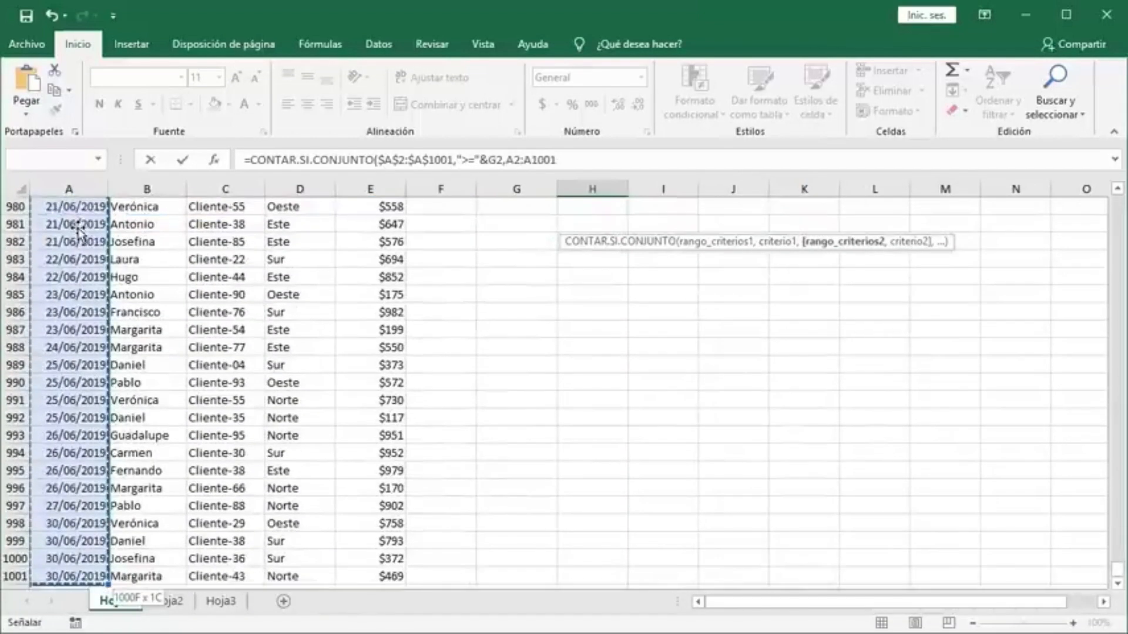
key("F4")
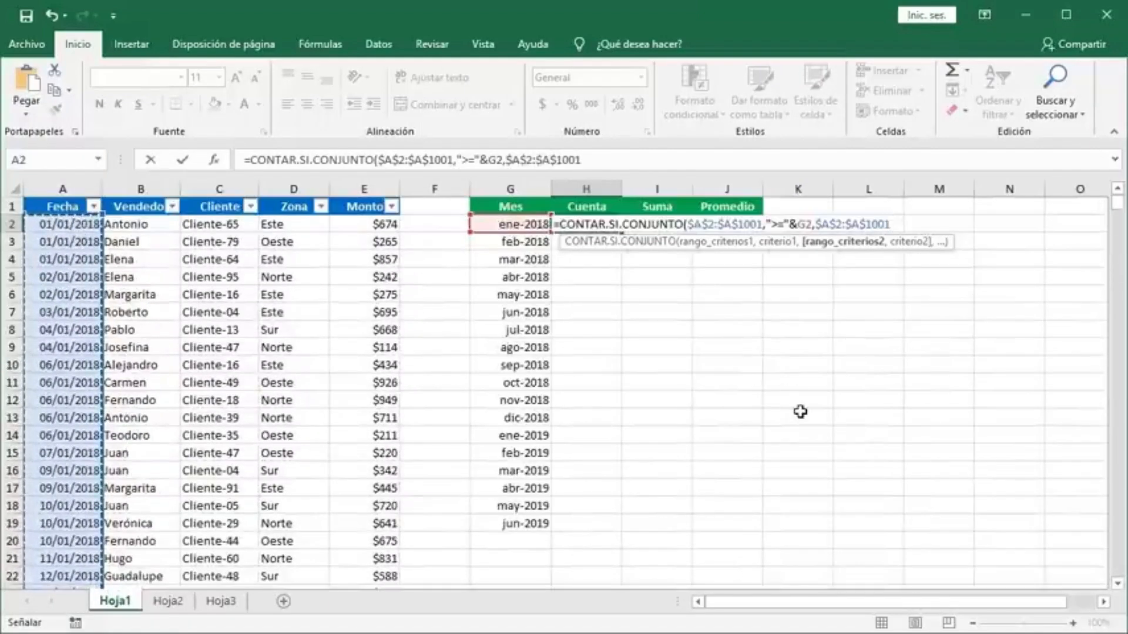
type(",")
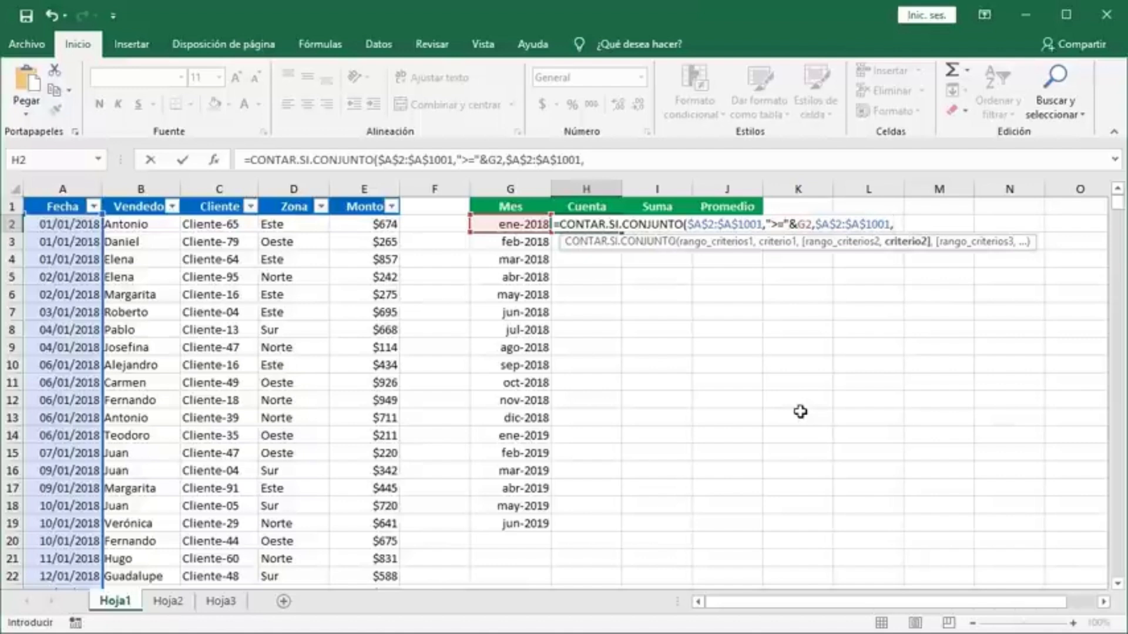
- Add "<="&FIN.MES(G2,0) as the second criterion and complete the formula's closing parentheses
type("FIN")
key("Tab")
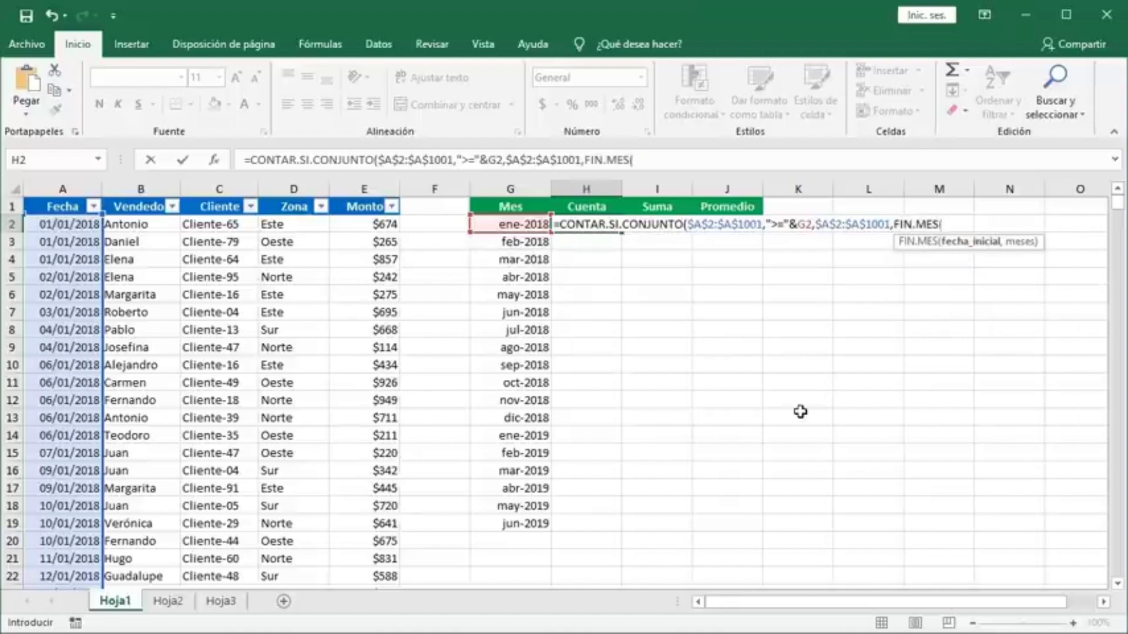
left_click(516, 227)
type(",")
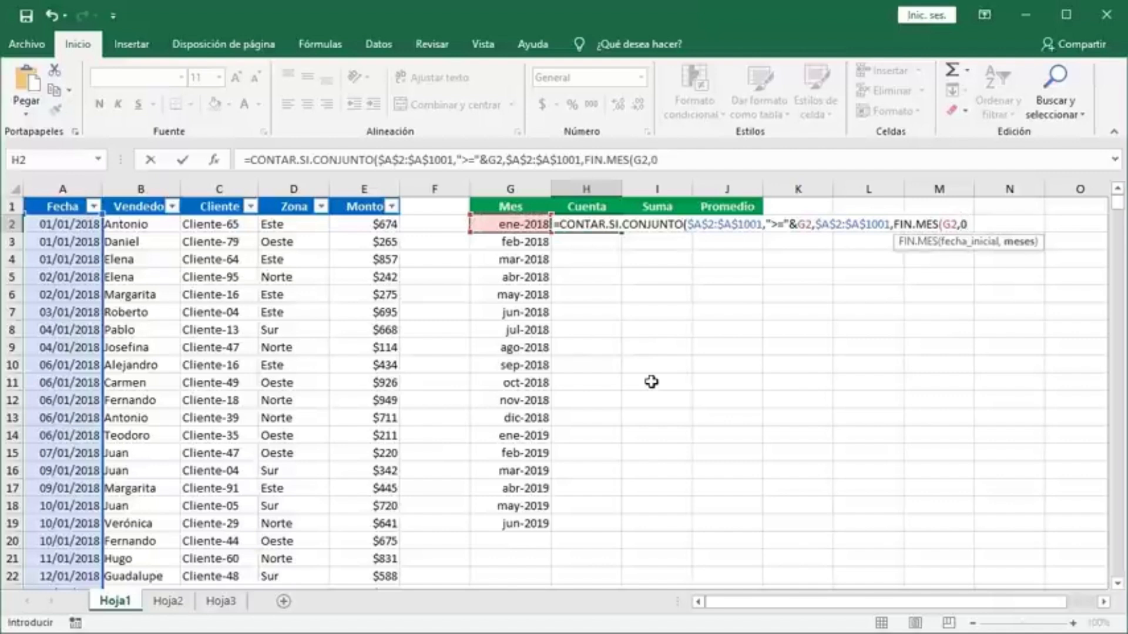
type("0)")
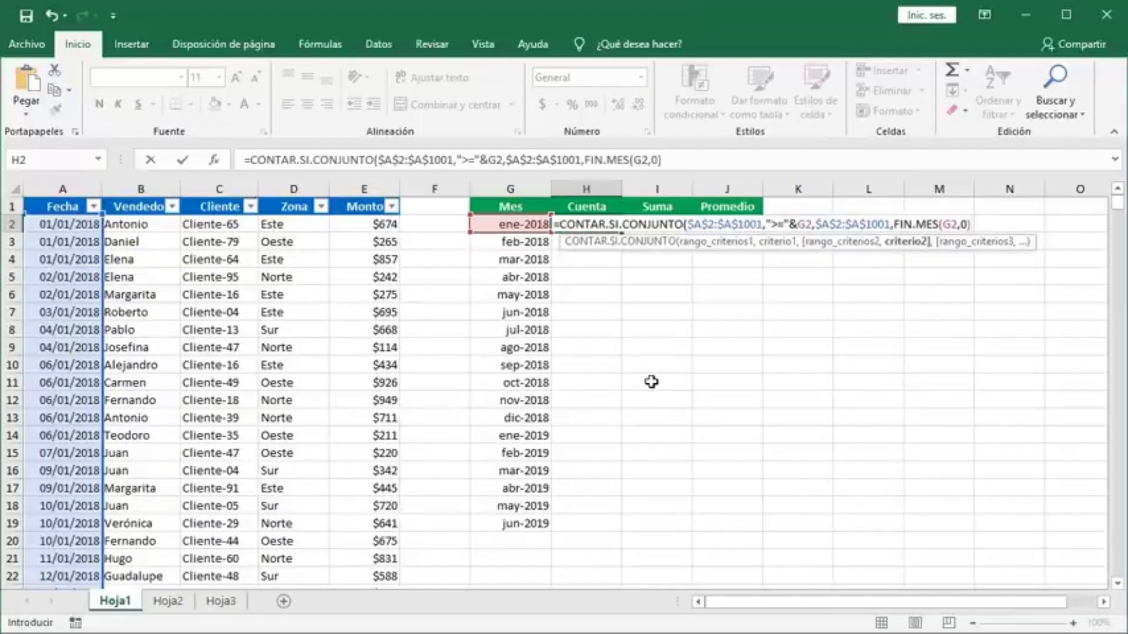
left_click(894, 223)
type("\"<=\"&")
left_click(1014, 228)
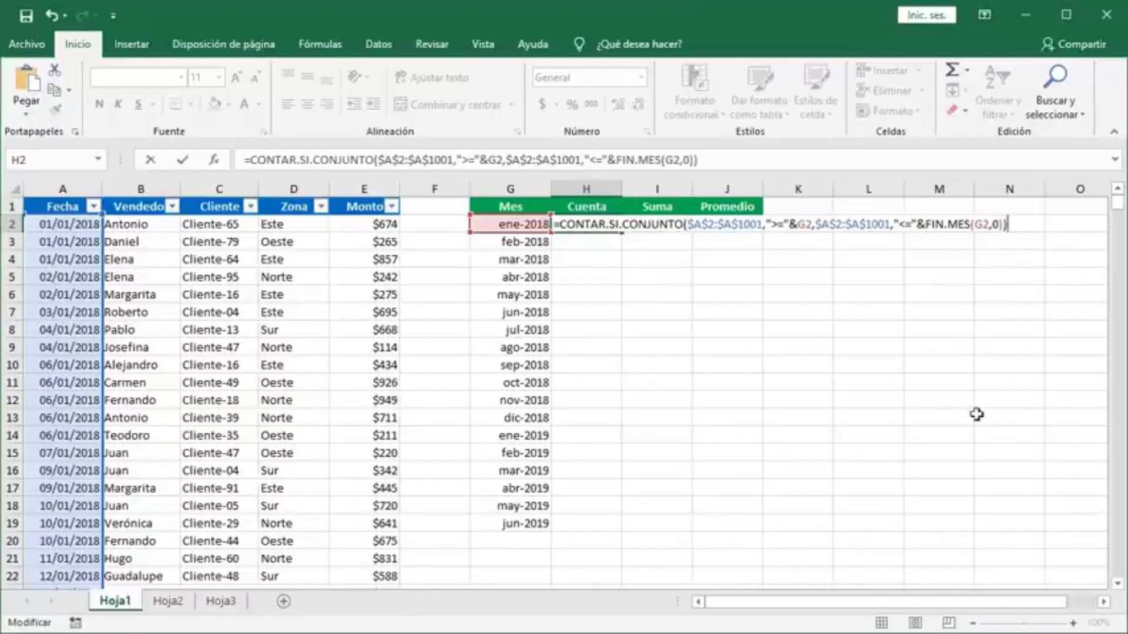
- Enter the count formula in H2 and fill it down the Cuenta column to H19
key("Return")
left_click(586, 225)
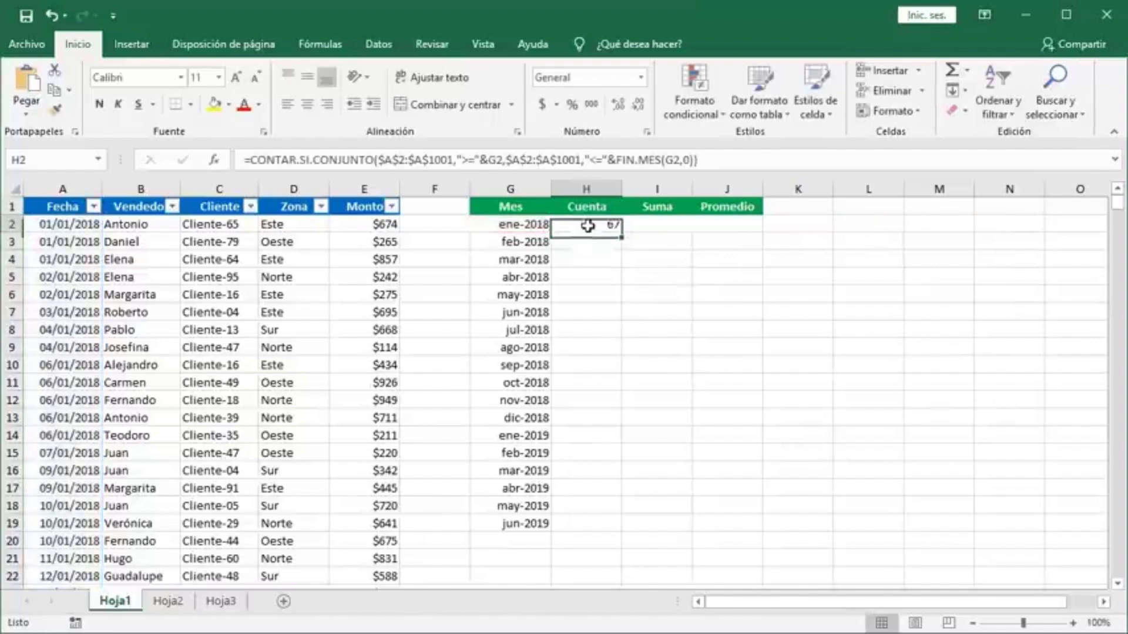
double_click(622, 234)
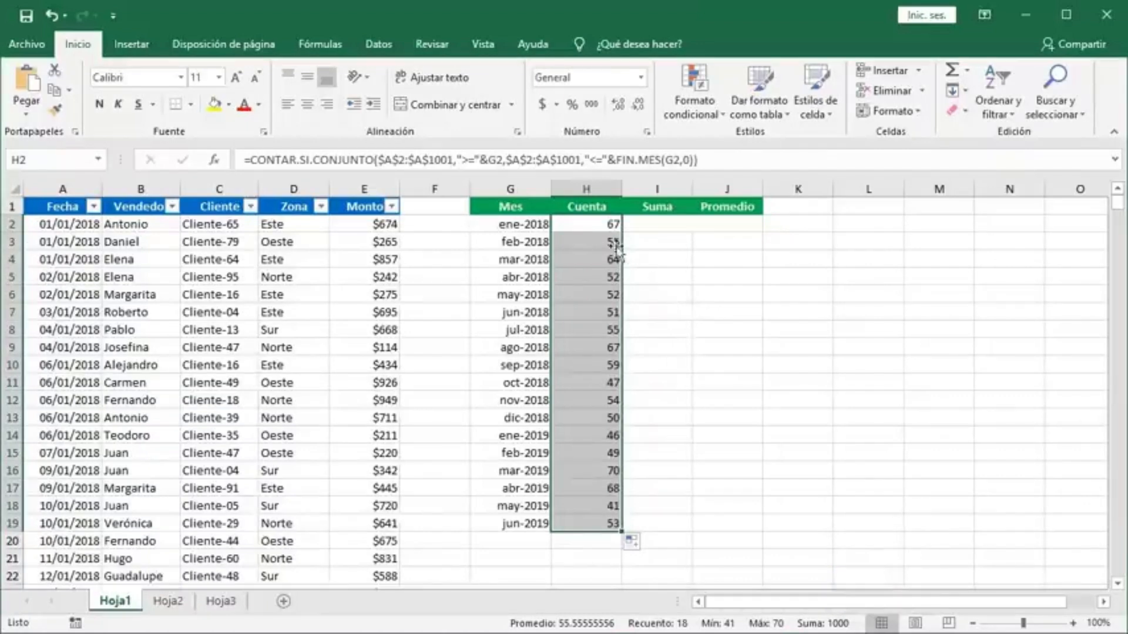
- Copy the formula text of H2 into I2, keeping its references identical
left_click(592, 229)
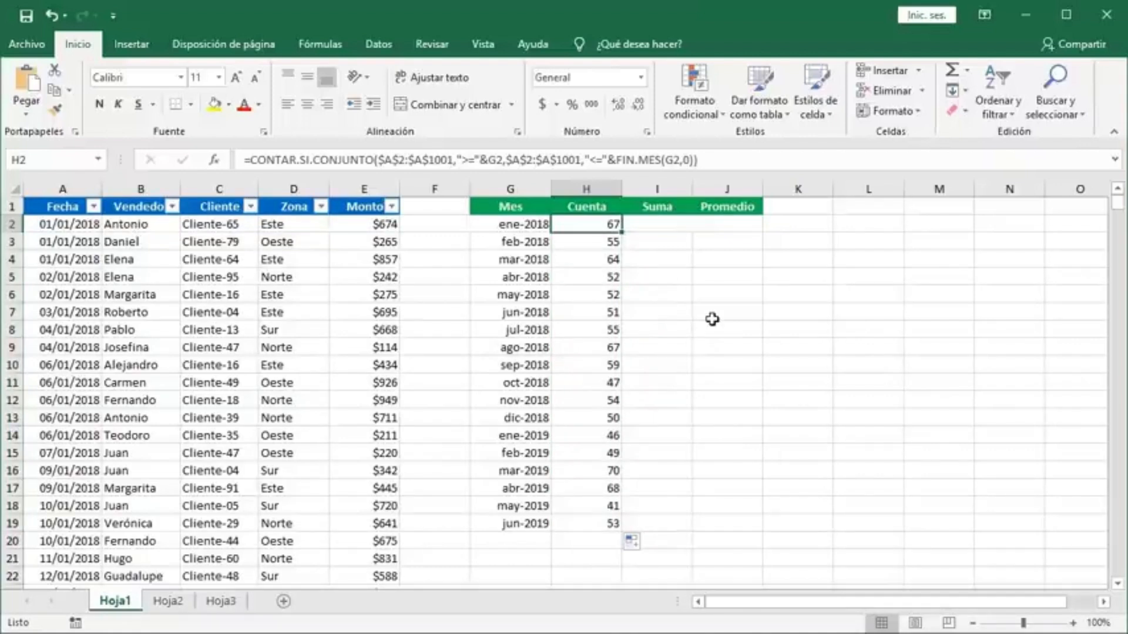
left_click(243, 160)
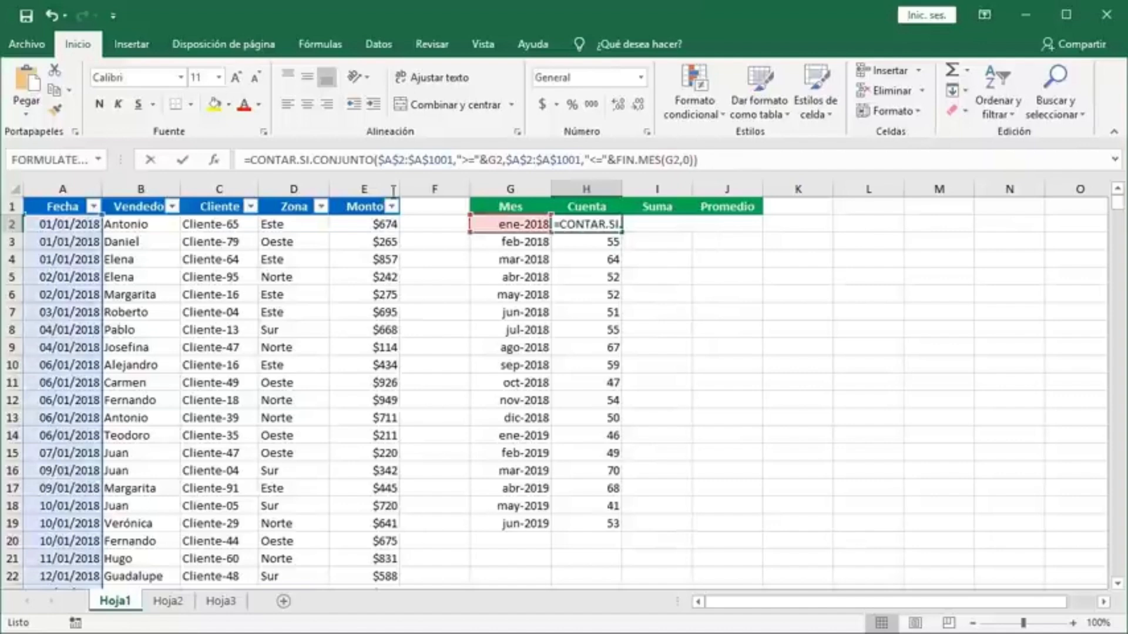
key("shift+End")
key("ctrl+c")
key("Escape")
left_click(652, 224)
left_click(352, 164)
key("ctrl+v")
- Change the function in I2 to SUMAR.SI.CONJUNTO and insert $E$2:$E$1001 as its sum range before the criteria
left_click_drag(298, 161, 249, 160)
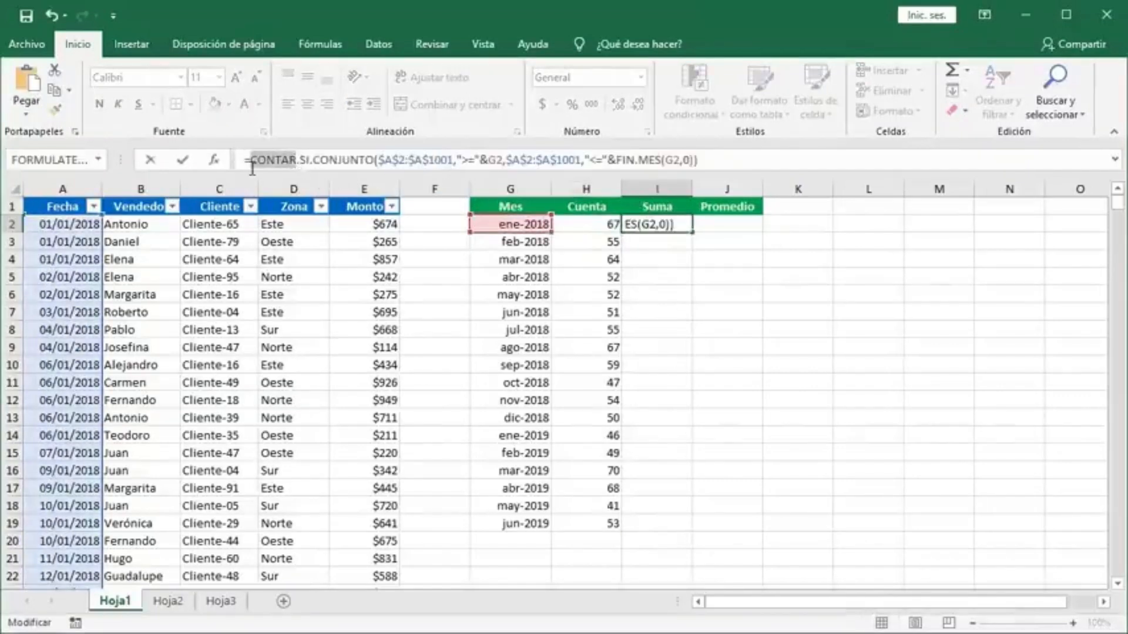
type("SUMAR")
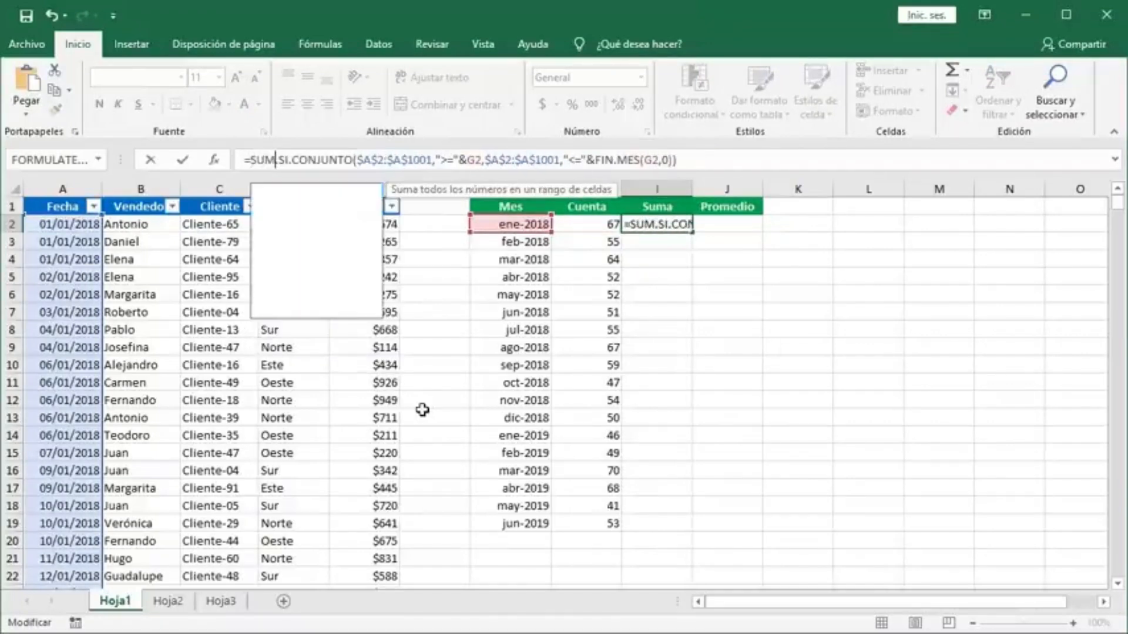
left_click(374, 162)
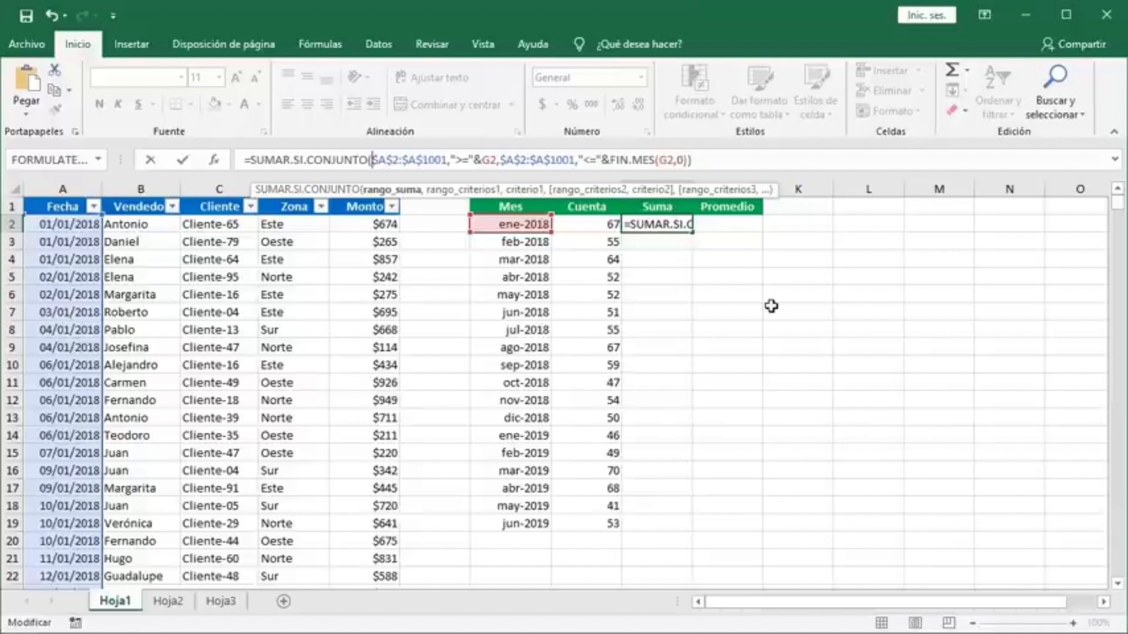
left_click(354, 225)
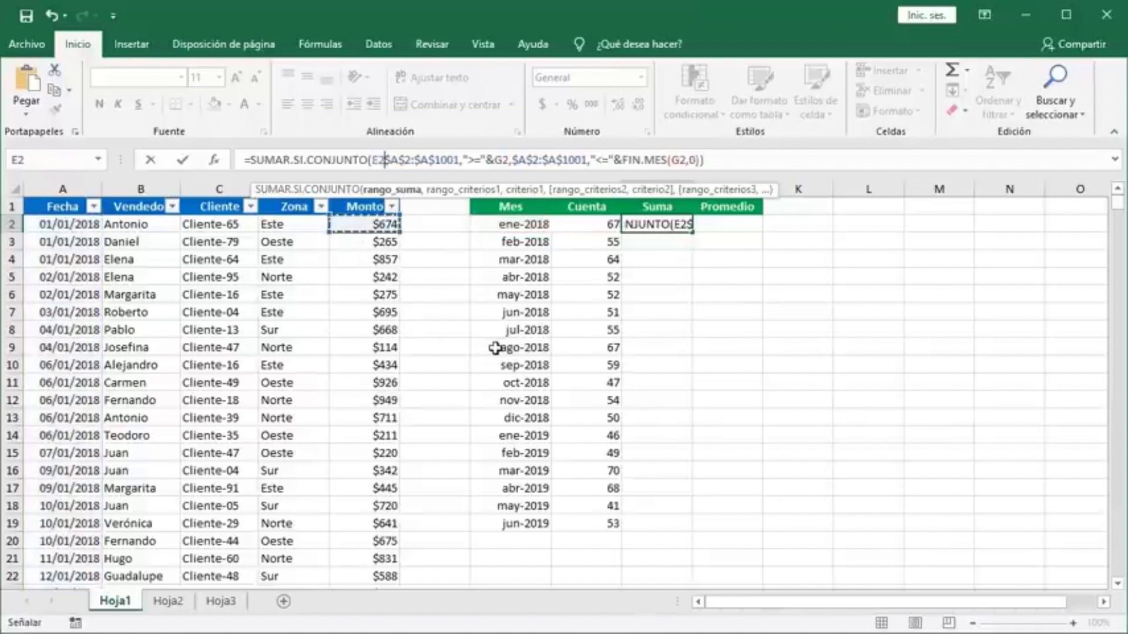
key("ctrl+shift+Down")
key("F4")
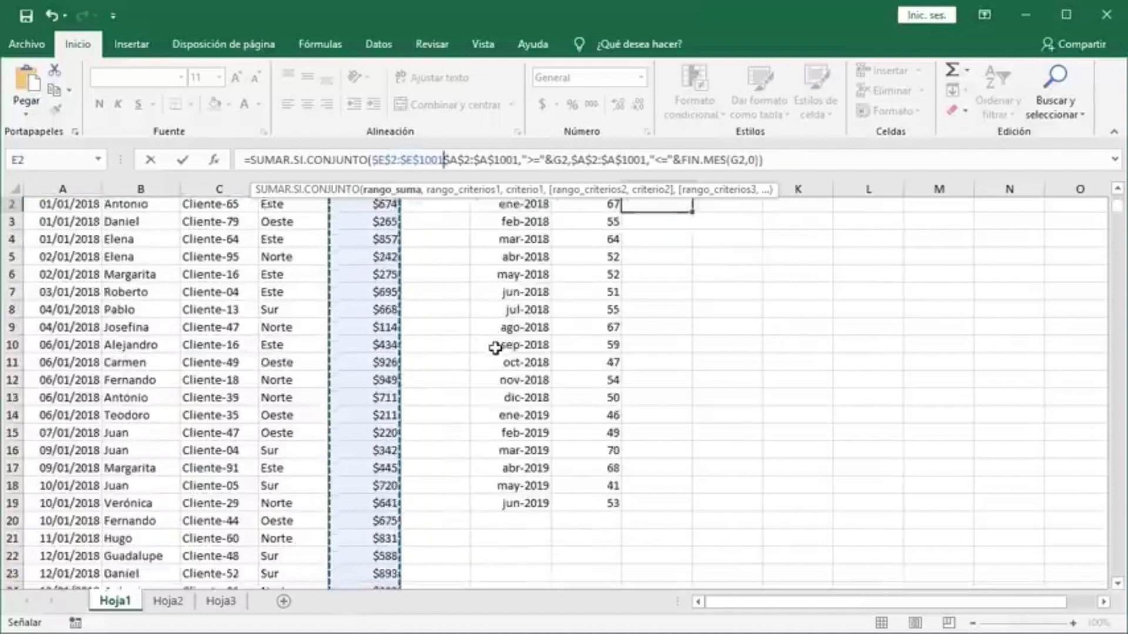
type(",")
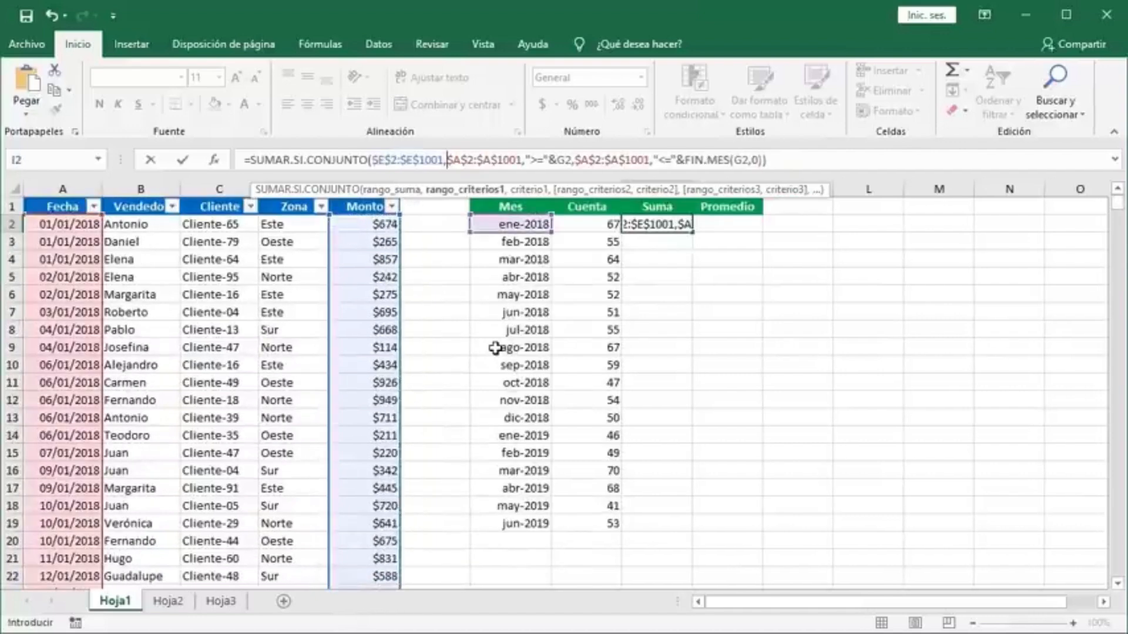
left_click(799, 160)
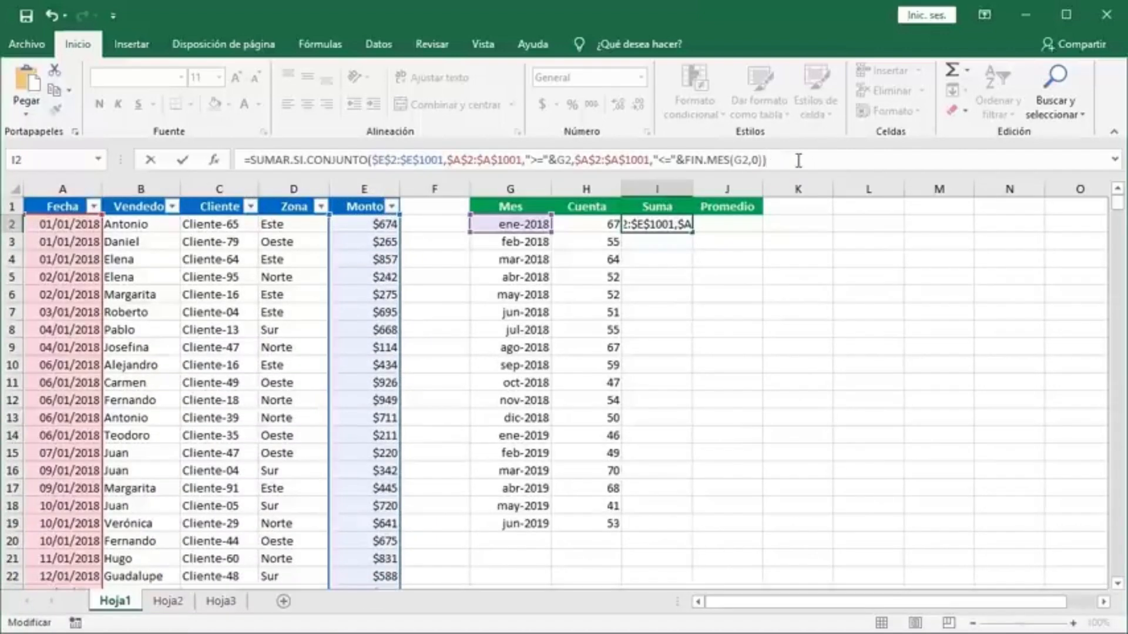
- Enter the sum formula in I2 and fill it down the Suma column to I19
key("Return")
left_click(651, 226)
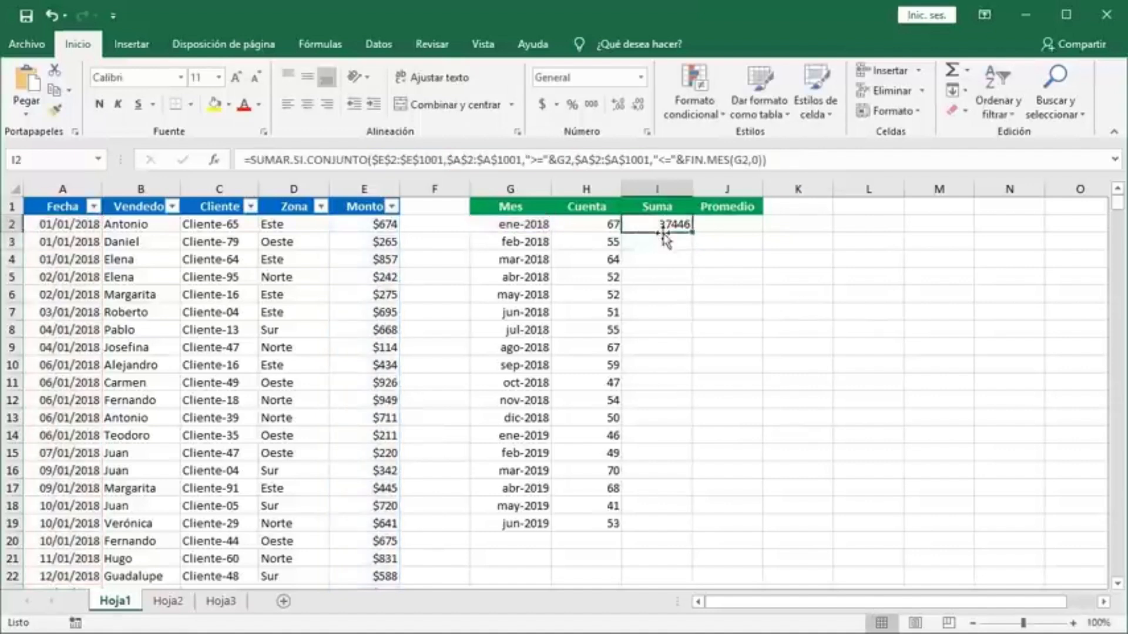
double_click(692, 232)
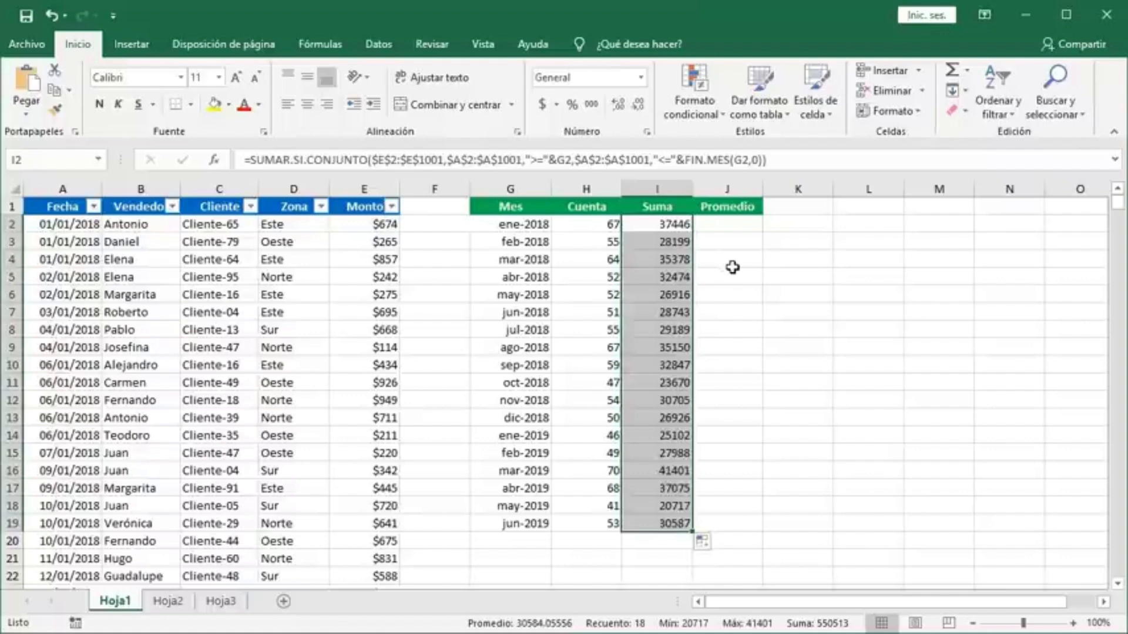
- Format the Suma values in I2:I19 as Moneda with no decimal places
left_click(640, 77)
left_click(625, 183)
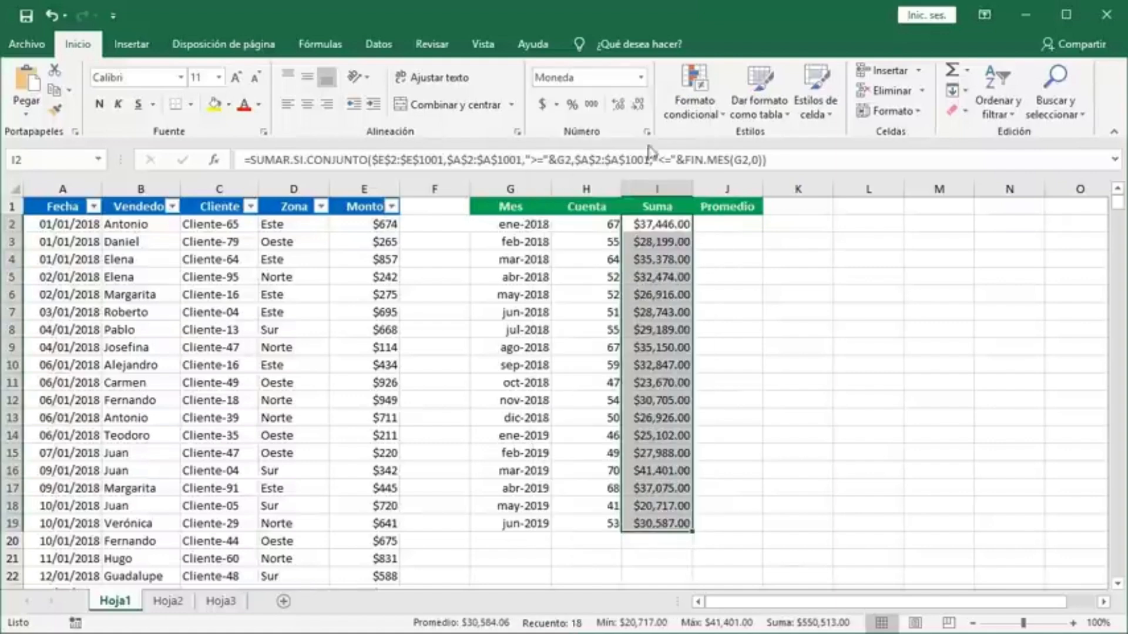
left_click(638, 104)
left_click(638, 104)
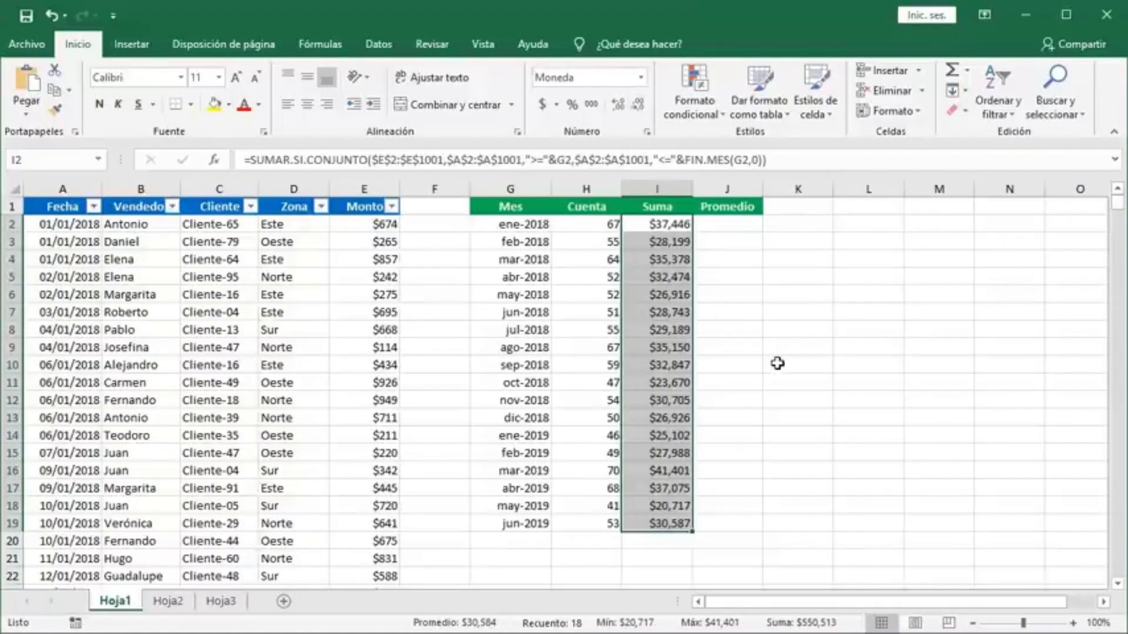
- Copy the formula text of I2 into J2, keeping its references identical
left_click(679, 225)
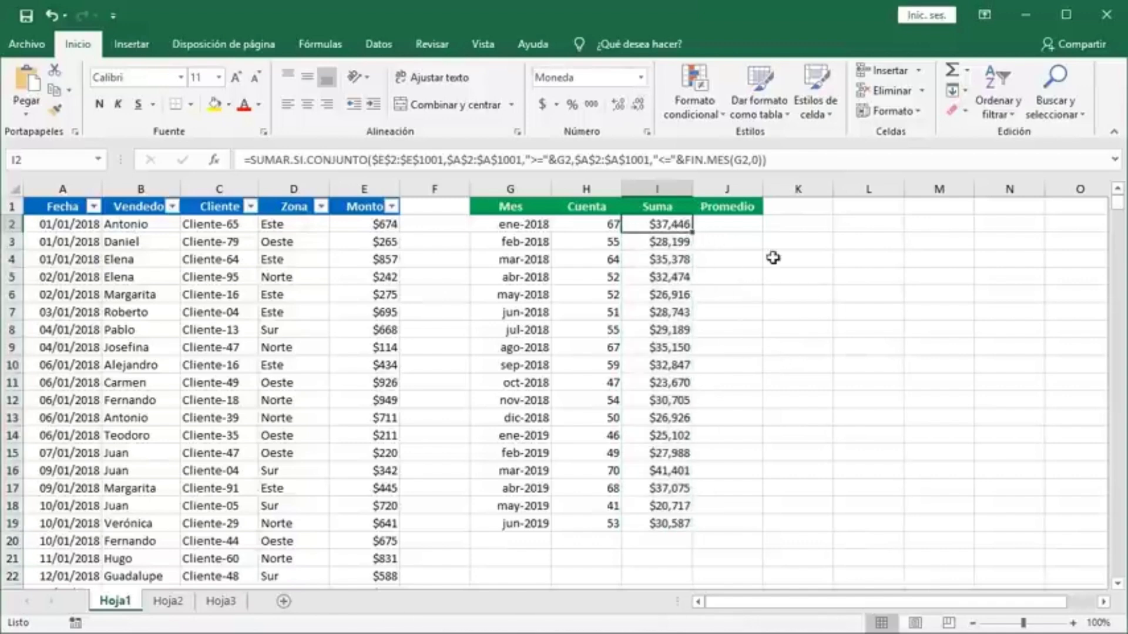
left_click(804, 161)
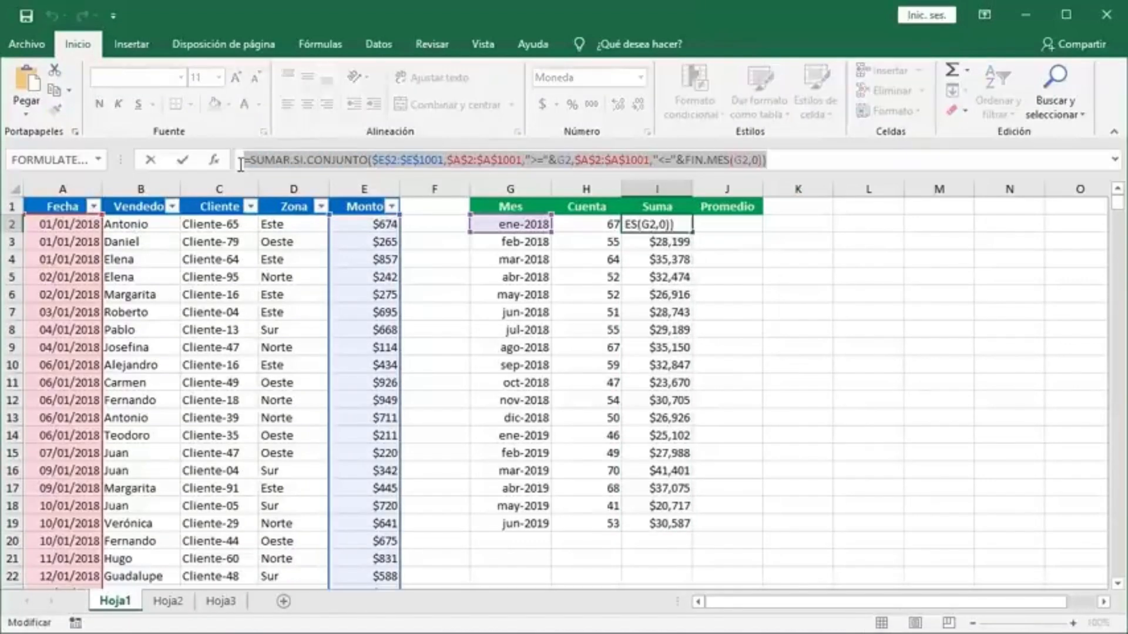
key("Escape")
left_click(735, 225)
left_click(293, 162)
type("=SUMAR.SI.CONJUNTO($E$2:$E$1001,$A$2:$A$1001,\">=\"&G2,$A$2:$A$1001,\"<=\"&FIN.MES(G2,0))")
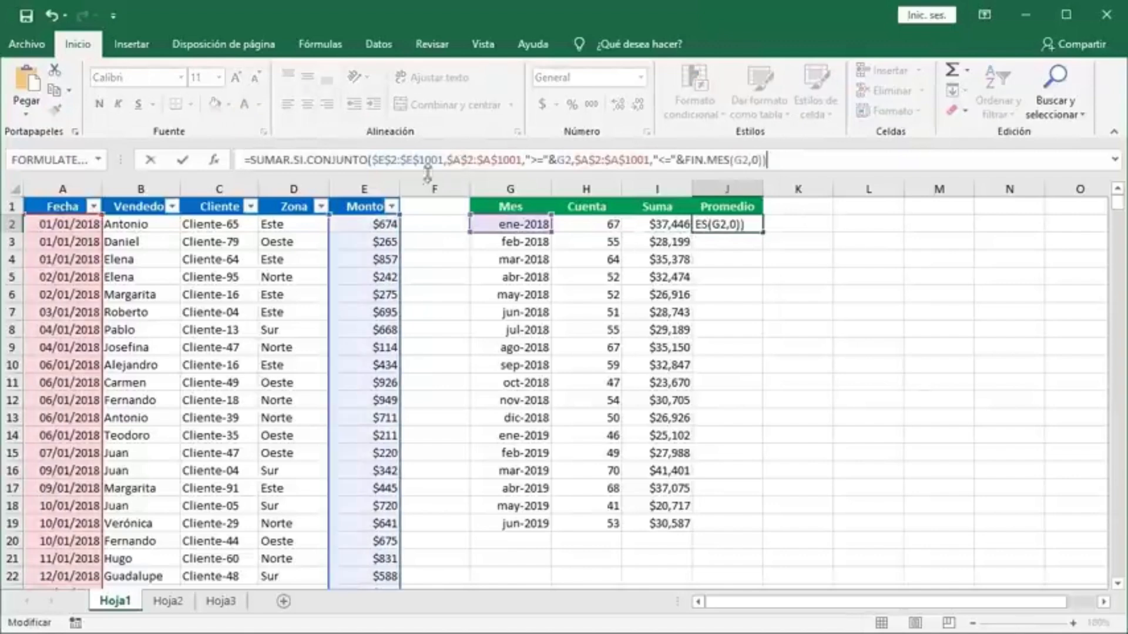
- Change the function in J2 to PROMEDIO.SI.CONJUNTO and enter the formula
double_click(274, 159)
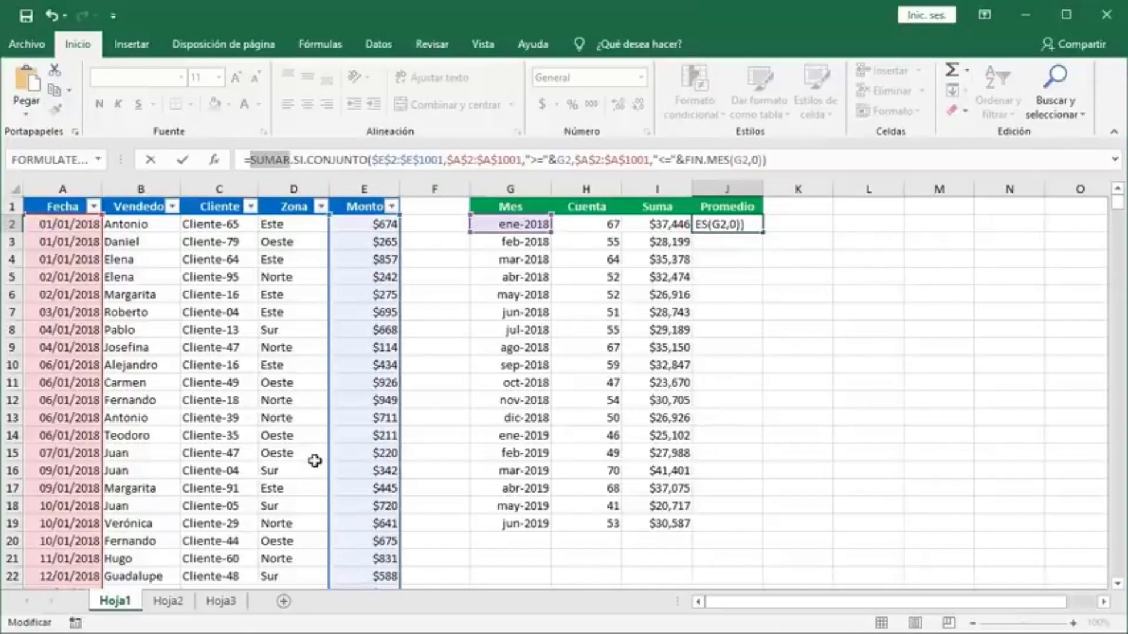
type("PROMEDIO")
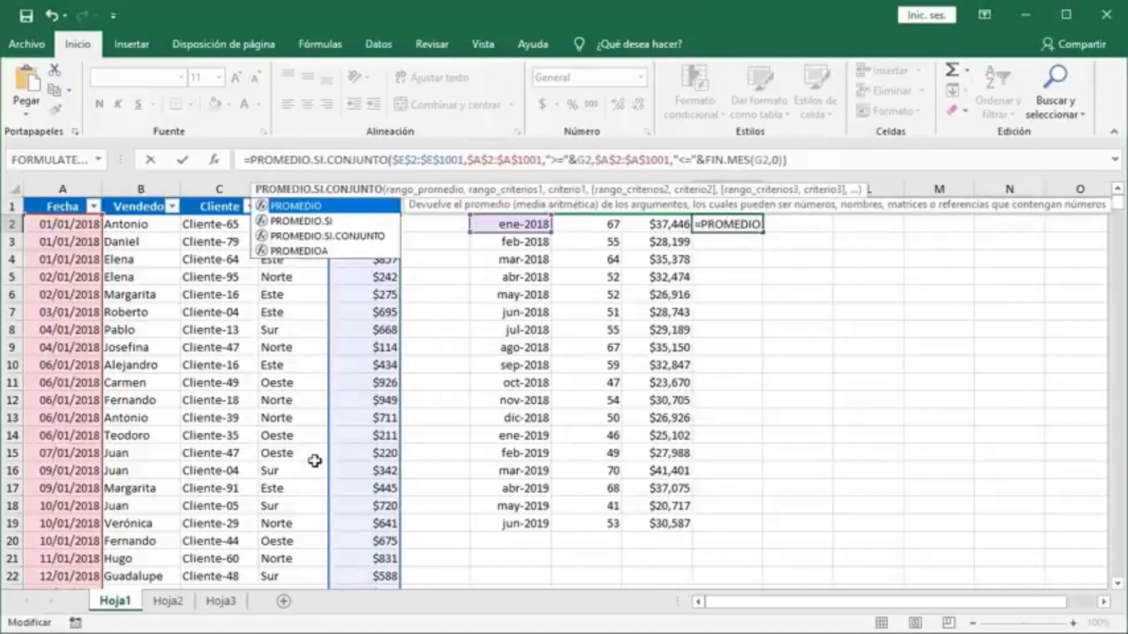
left_click(810, 162)
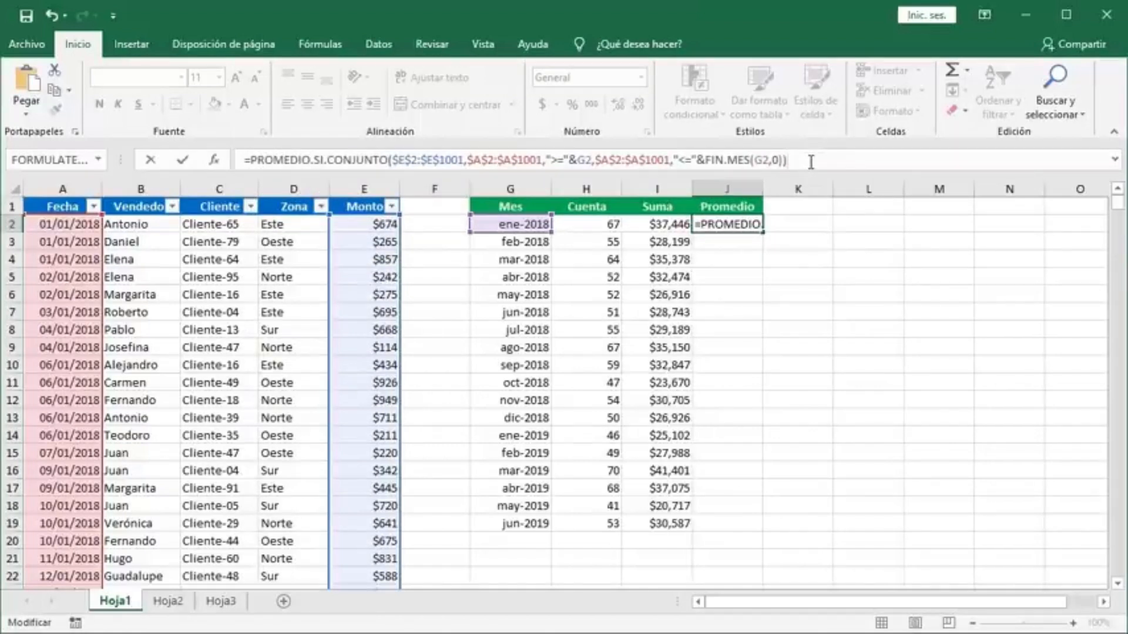
key("Return")
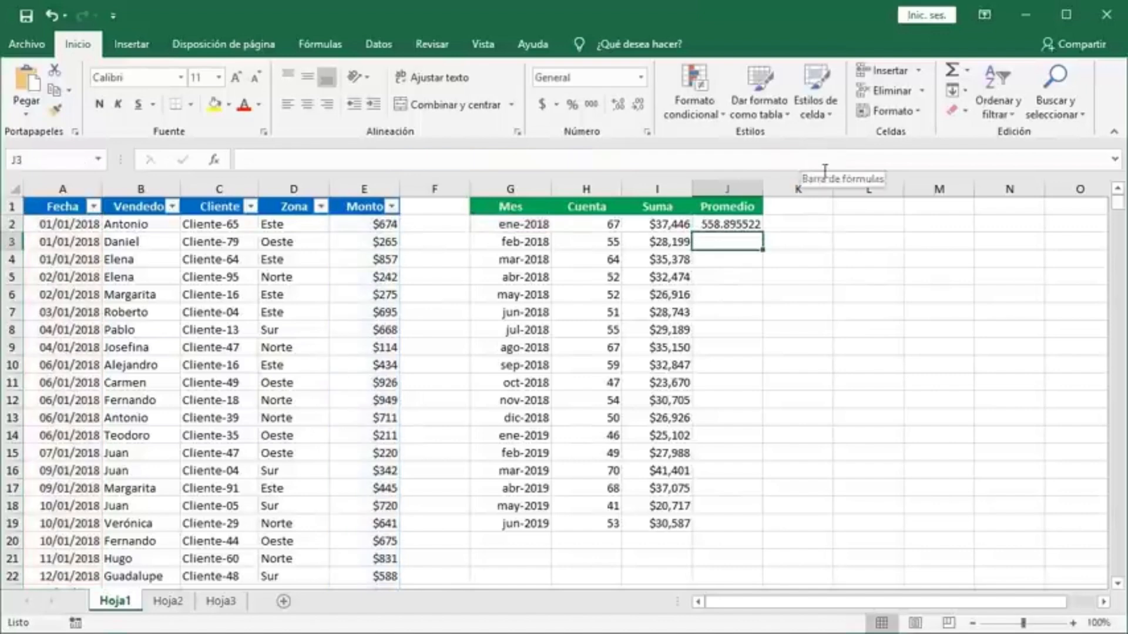
- Fill the average formula down the Promedio column to J19 and format J2:J19 as Moneda
left_click(755, 226)
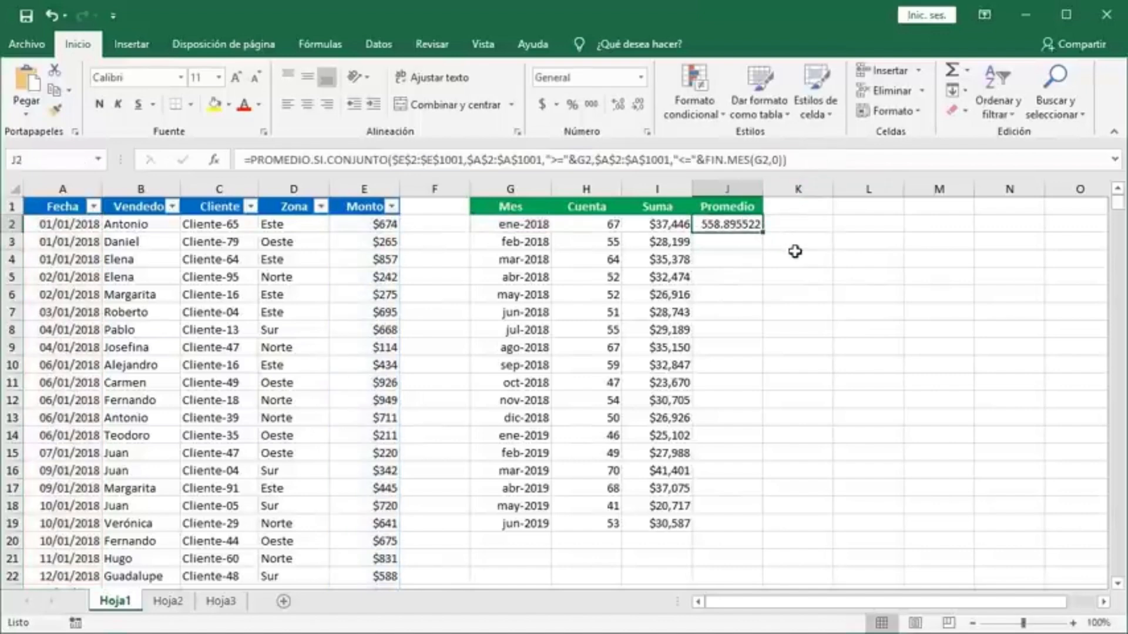
double_click(762, 235)
left_click(640, 77)
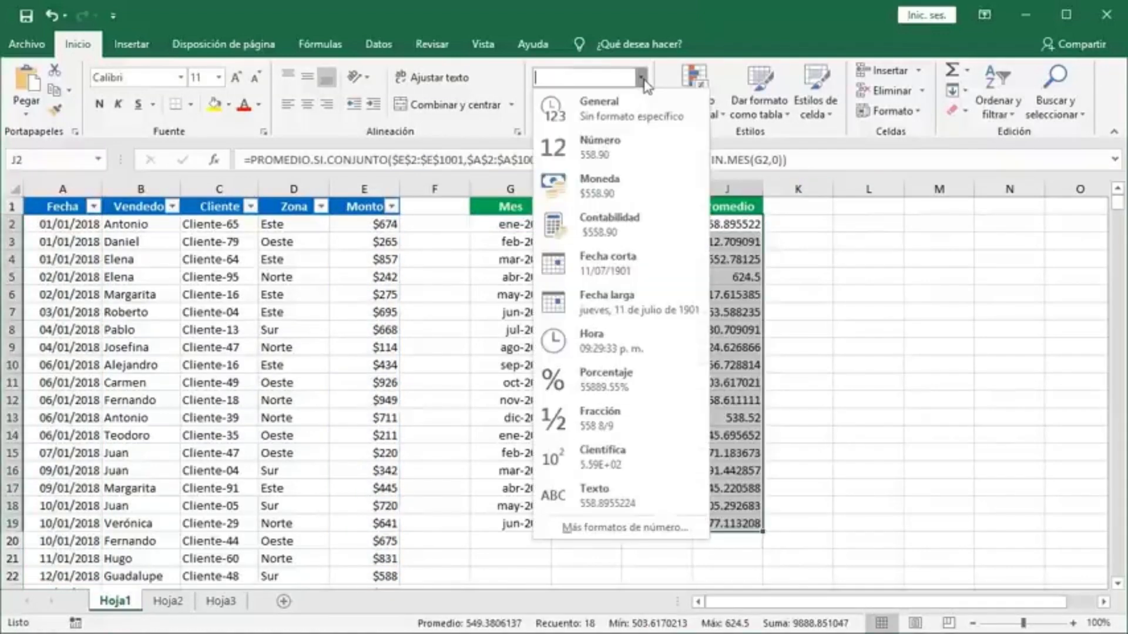
left_click(644, 193)
left_click(751, 223)
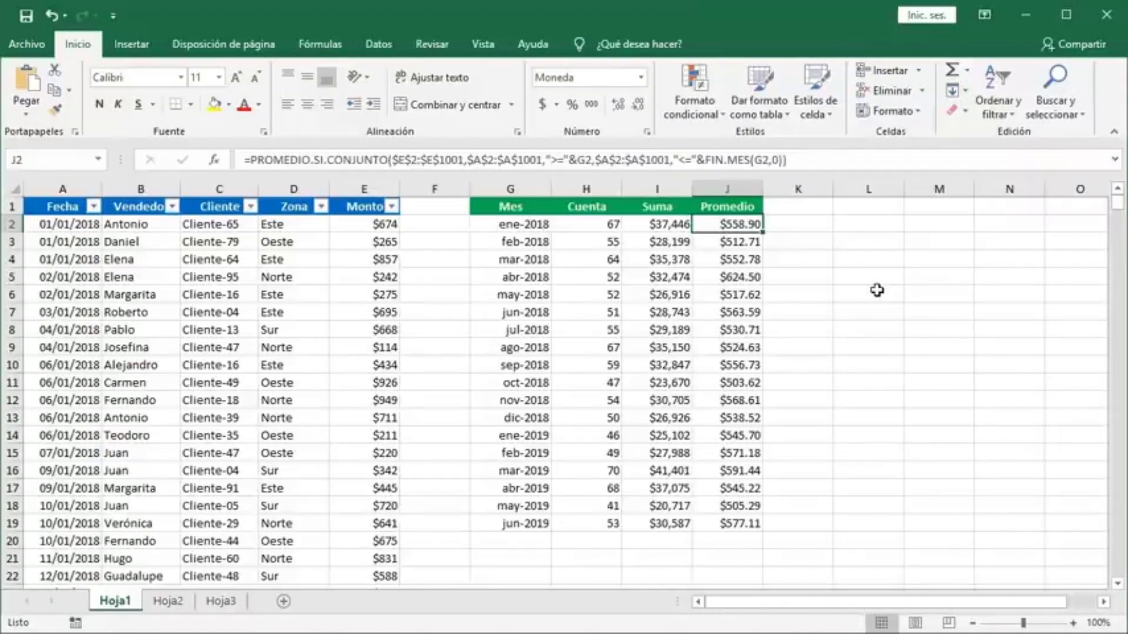
- On Hoja2, copy the seller names in B2:B1001 into column N starting at N1
left_click(170, 603)
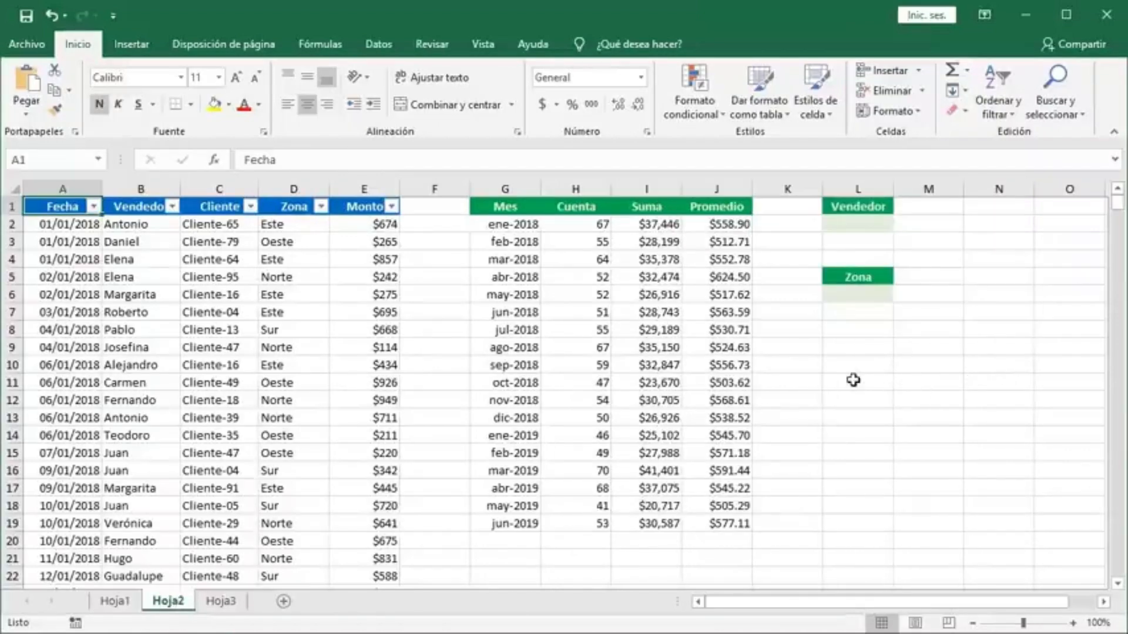
left_click(859, 224)
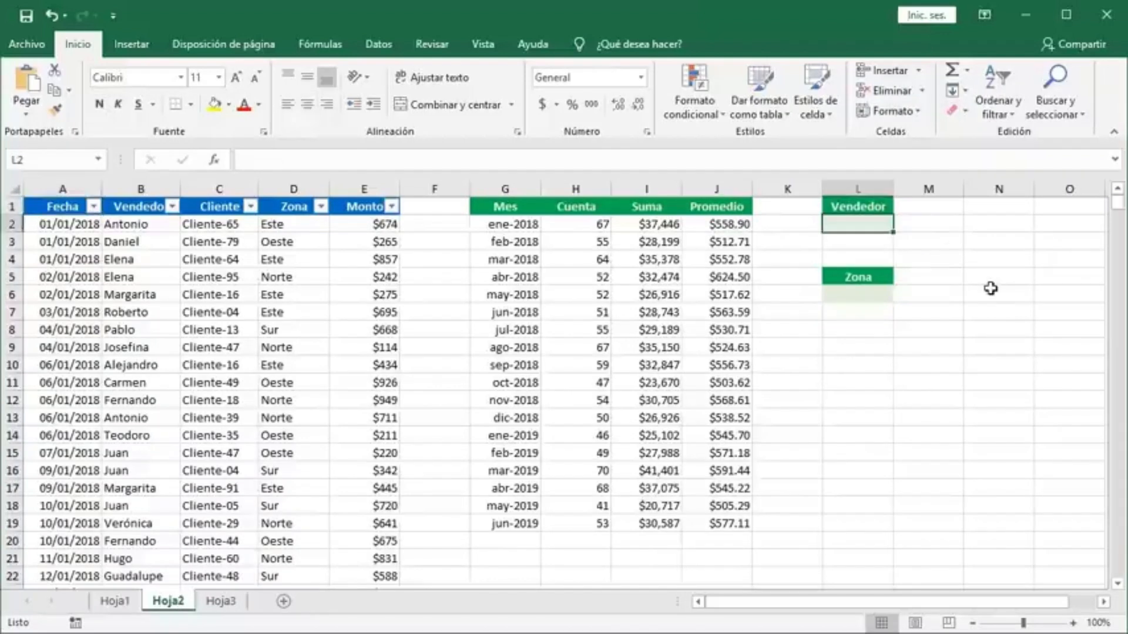
left_click(865, 294)
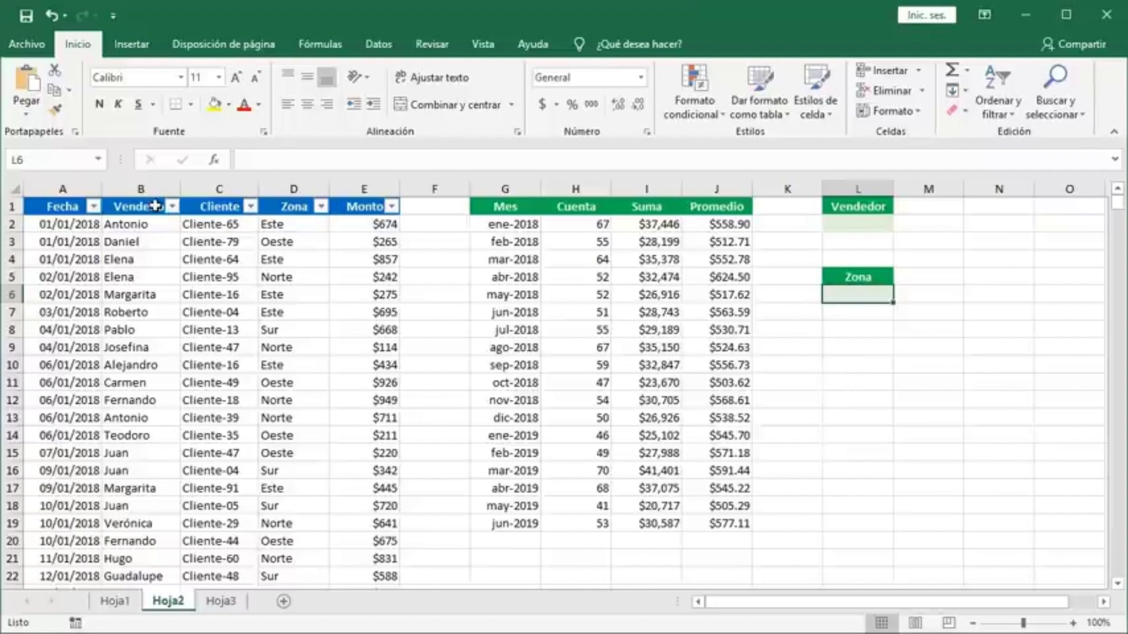
left_click(149, 224)
key("ctrl+shift+Down")
key("ctrl+c")
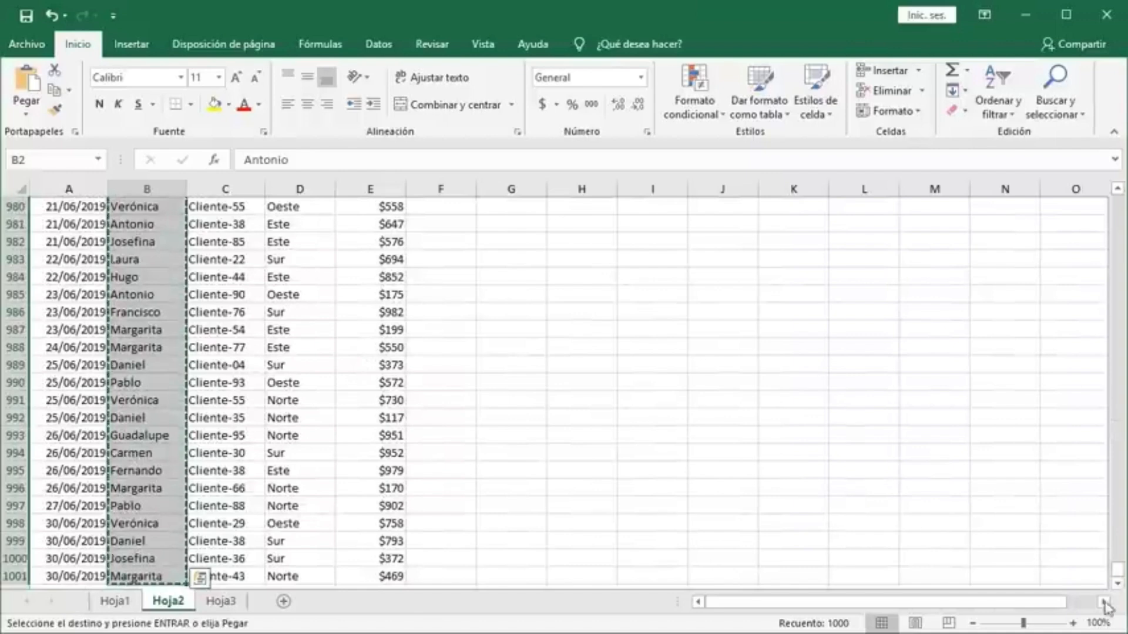
left_click_drag(1117, 569, 1117, 197)
left_click(1020, 207)
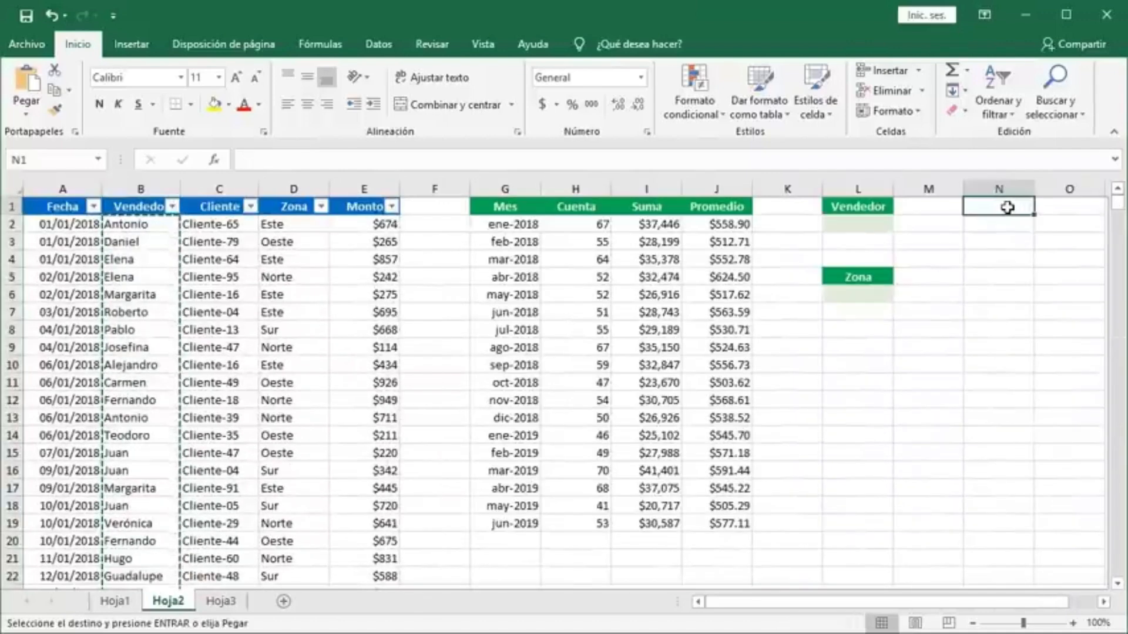
key("ctrl+v")
- Remove the duplicate seller names from column N
left_click(379, 44)
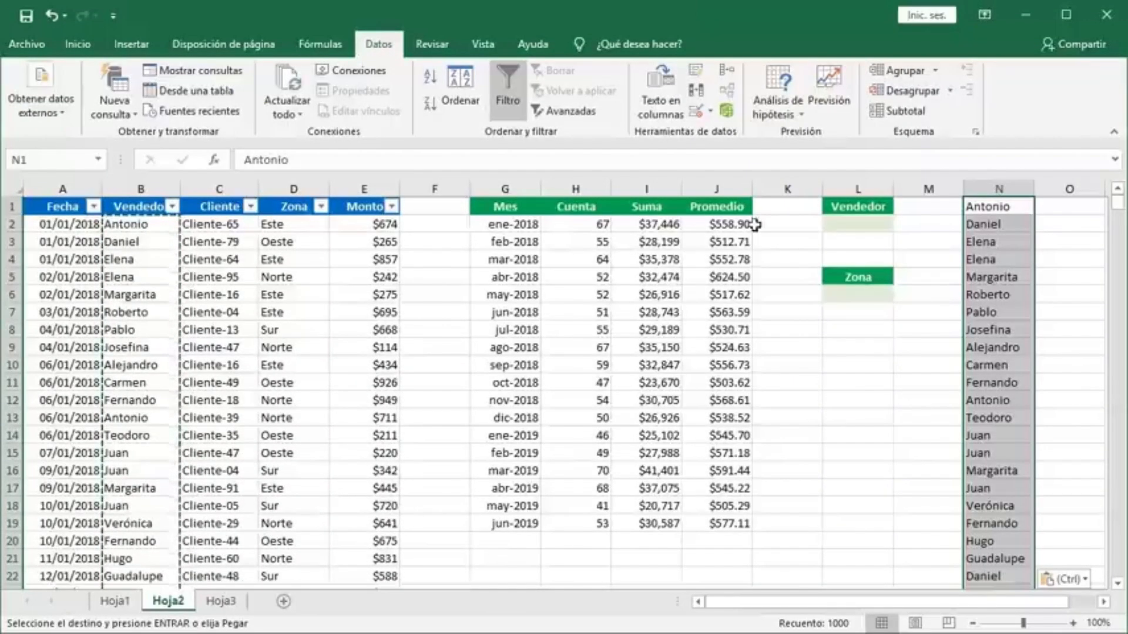
left_click(696, 95)
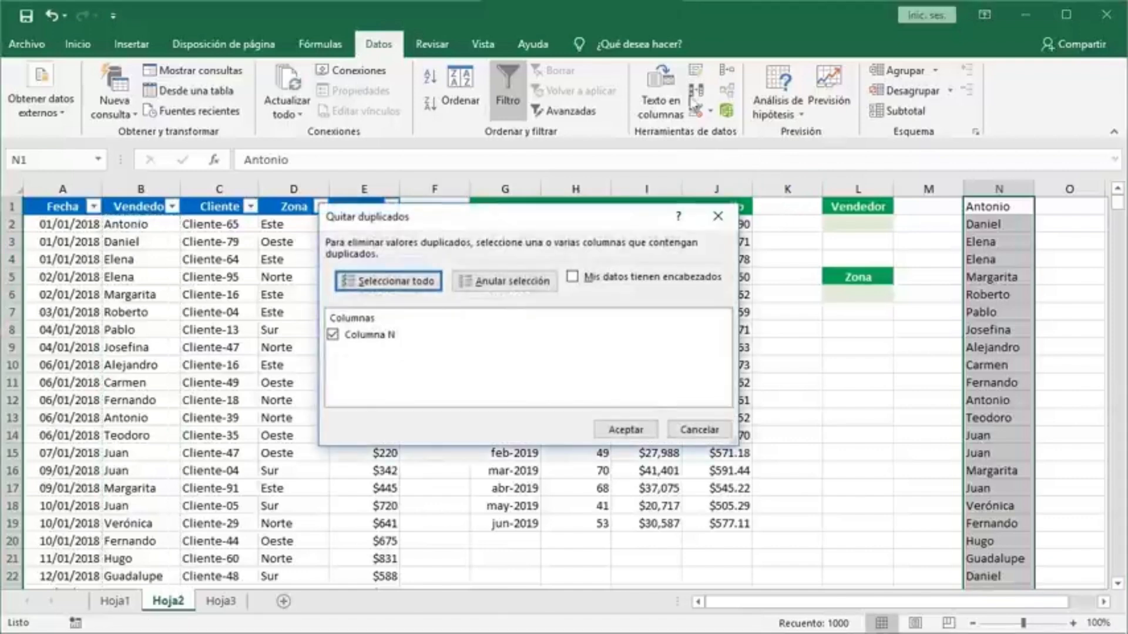
left_click(612, 438)
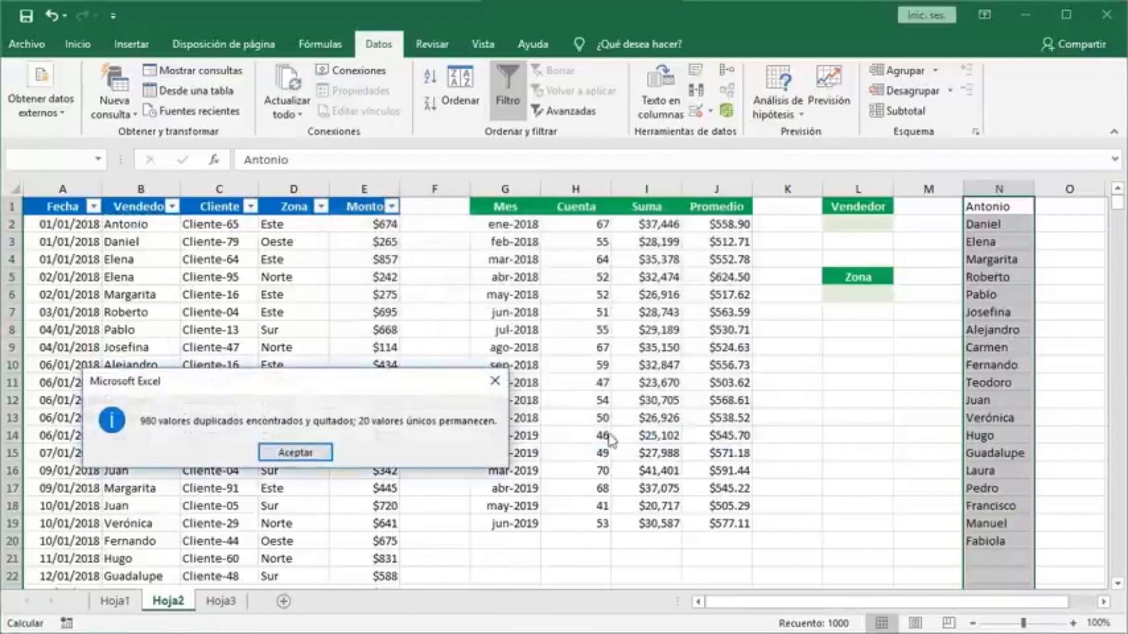
left_click(310, 455)
- Add Lista data validation to the Vendedor cell L2 with =$N$1:$N$20 as its source
left_click(853, 222)
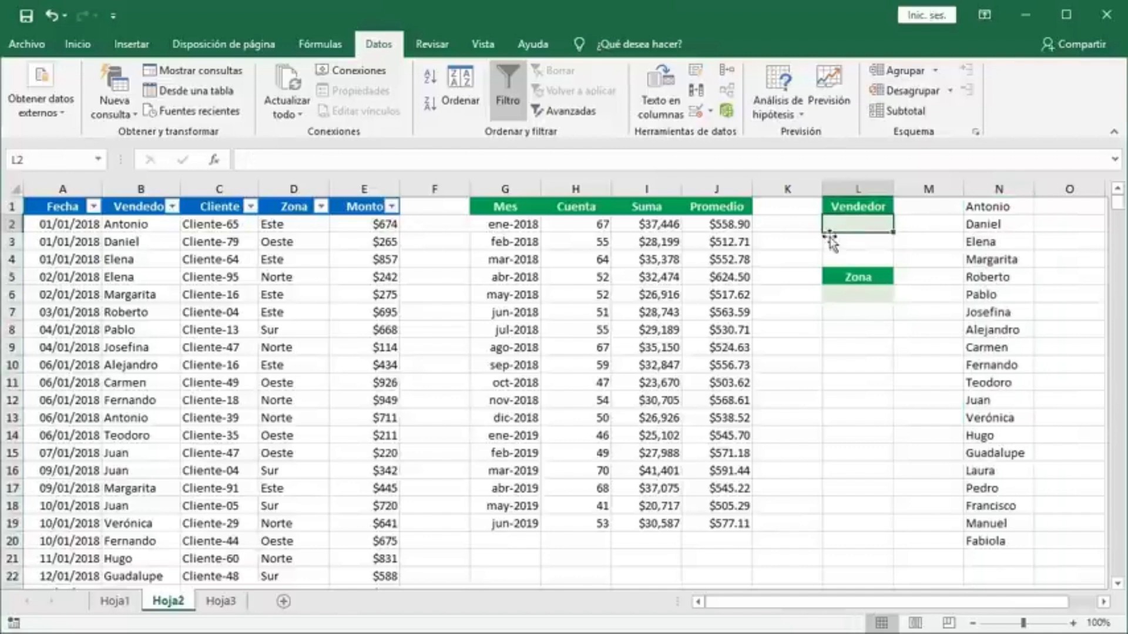
left_click(694, 112)
left_click(468, 276)
left_click(382, 323)
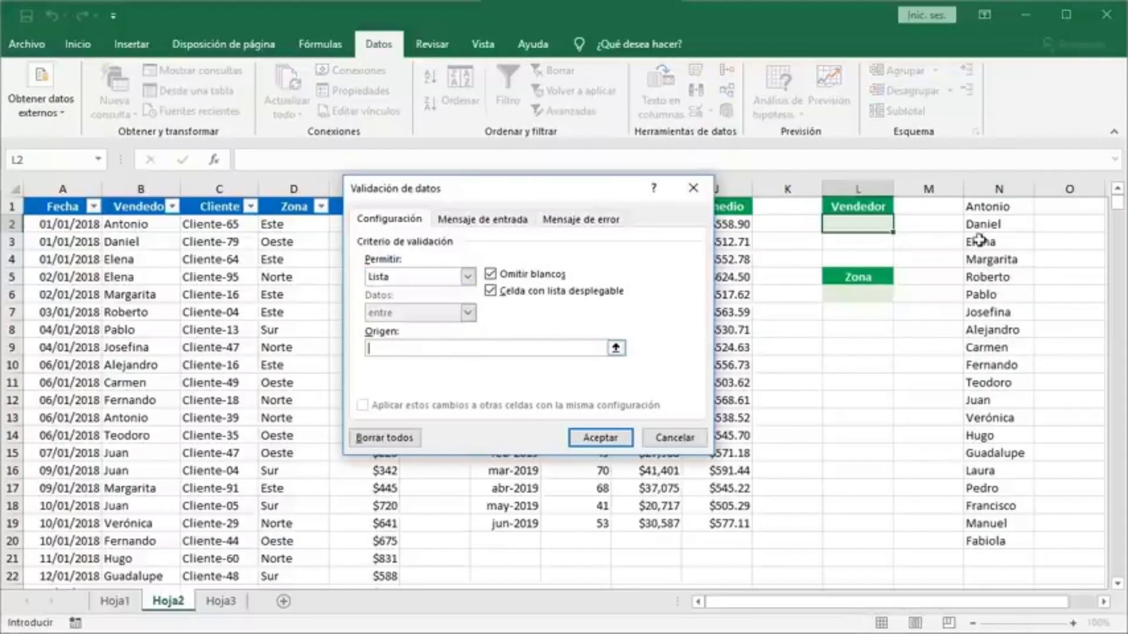
left_click_drag(999, 203, 1006, 532)
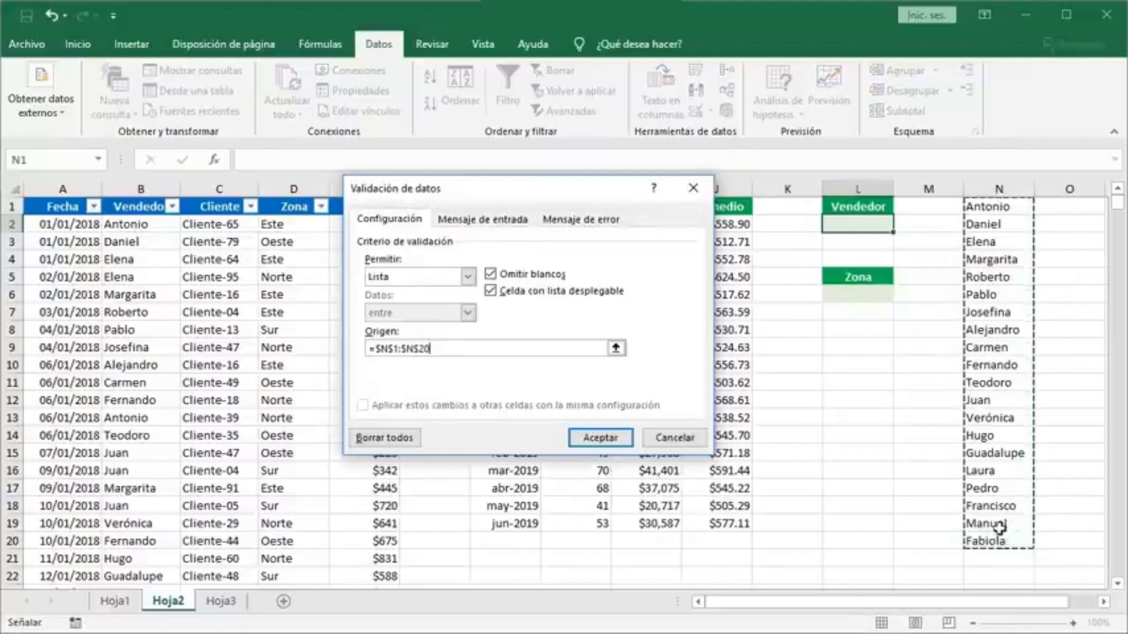
left_click(599, 438)
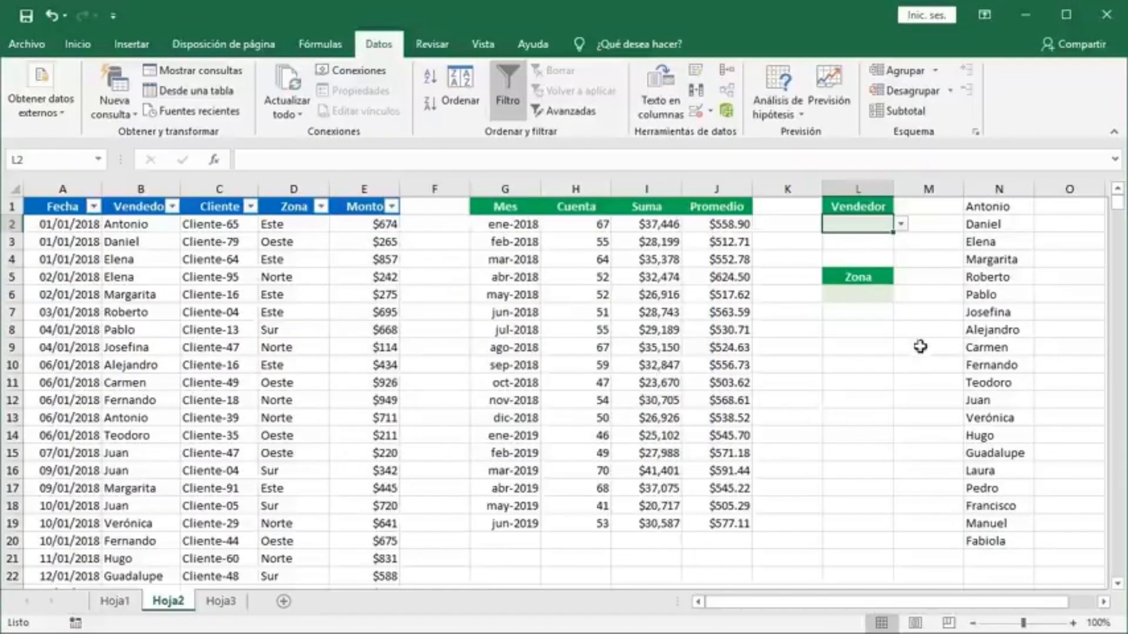
- Hide helper column N and check the seller drop-down list in L2
right_click(981, 191)
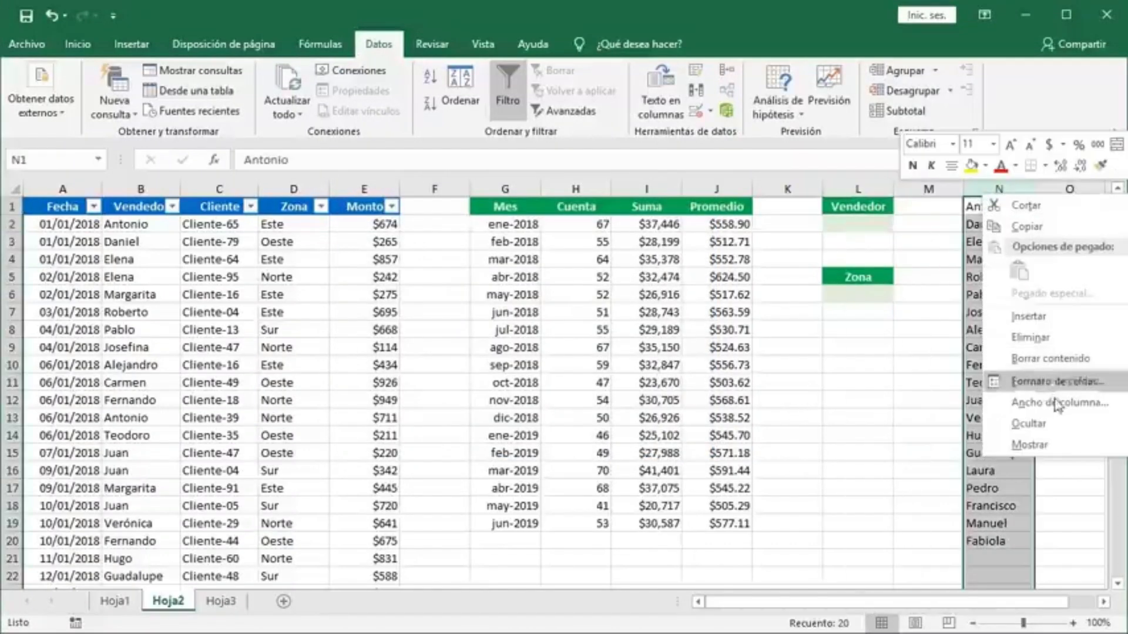
left_click(1027, 423)
left_click(868, 221)
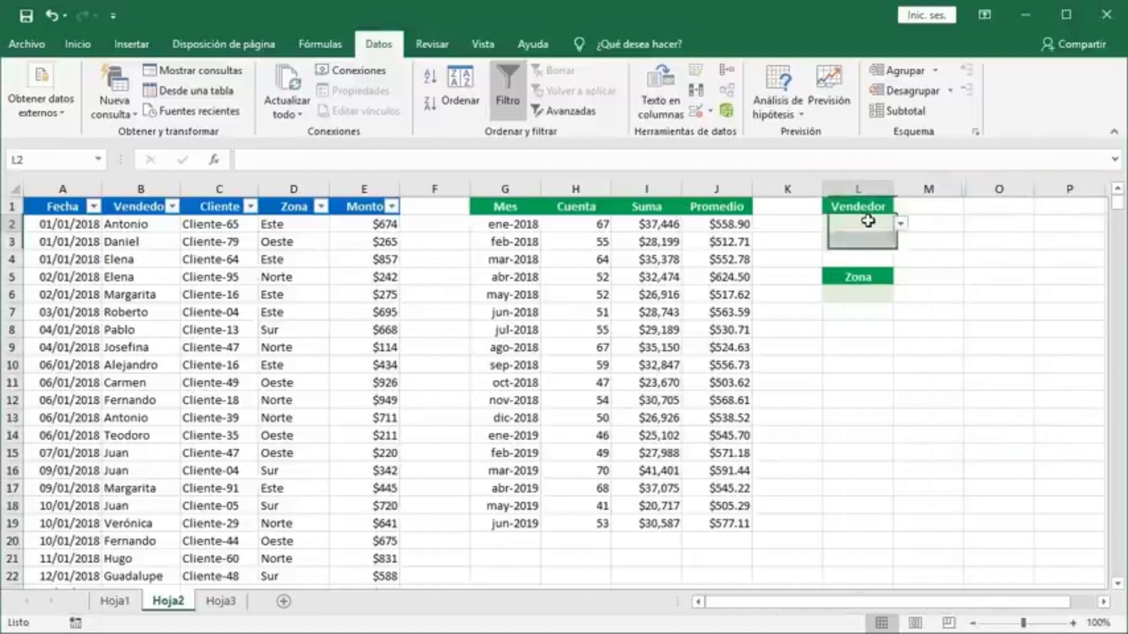
left_click(901, 225)
left_click(900, 226)
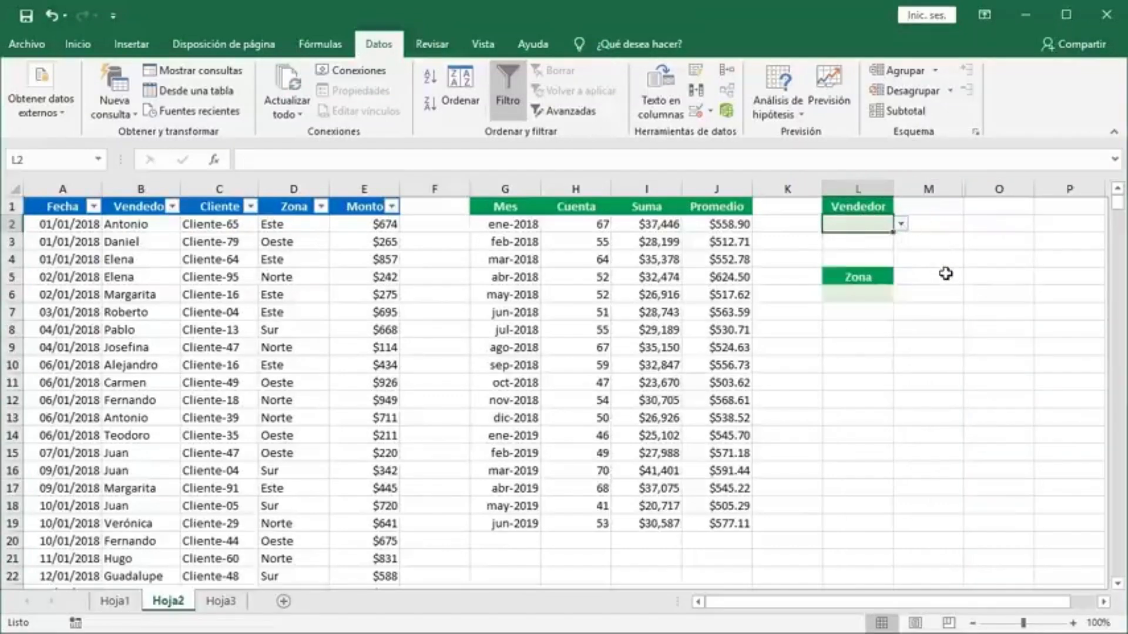
- Add Lista data validation to the Zona cell L6 with the source Norte,Sur,Este,Oeste
left_click(880, 290)
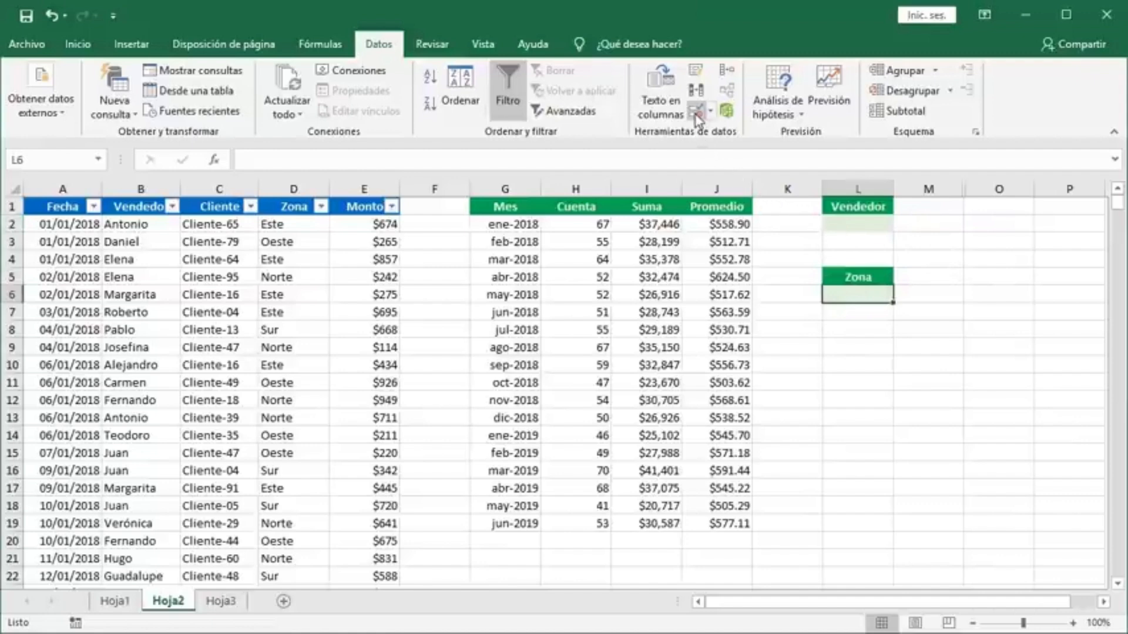
left_click(697, 113)
left_click(466, 327)
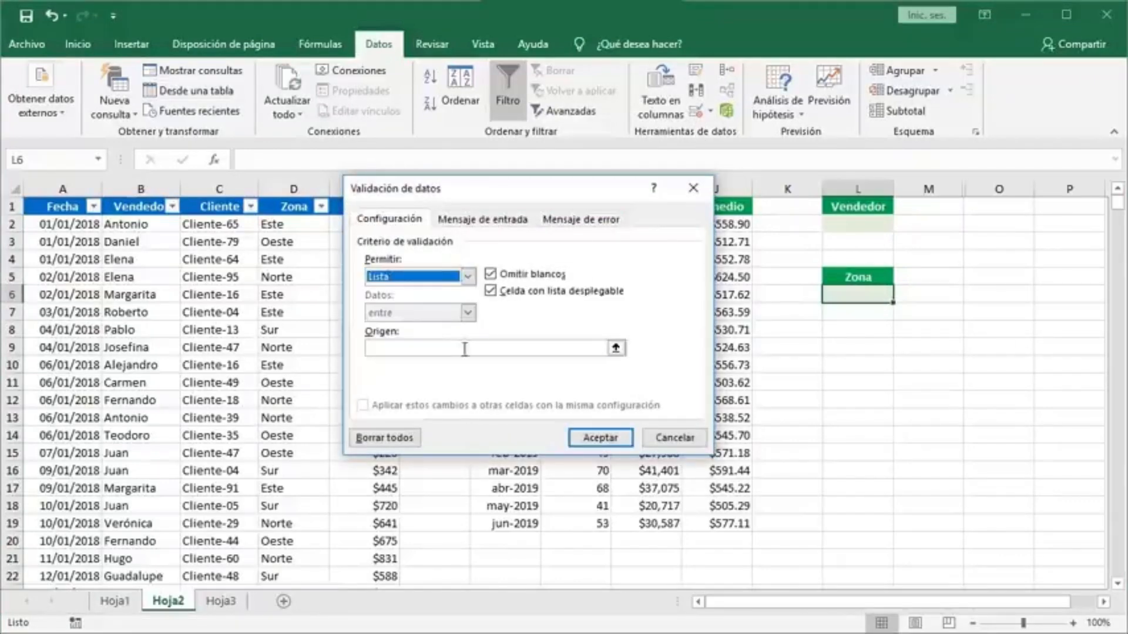
type("Nor")
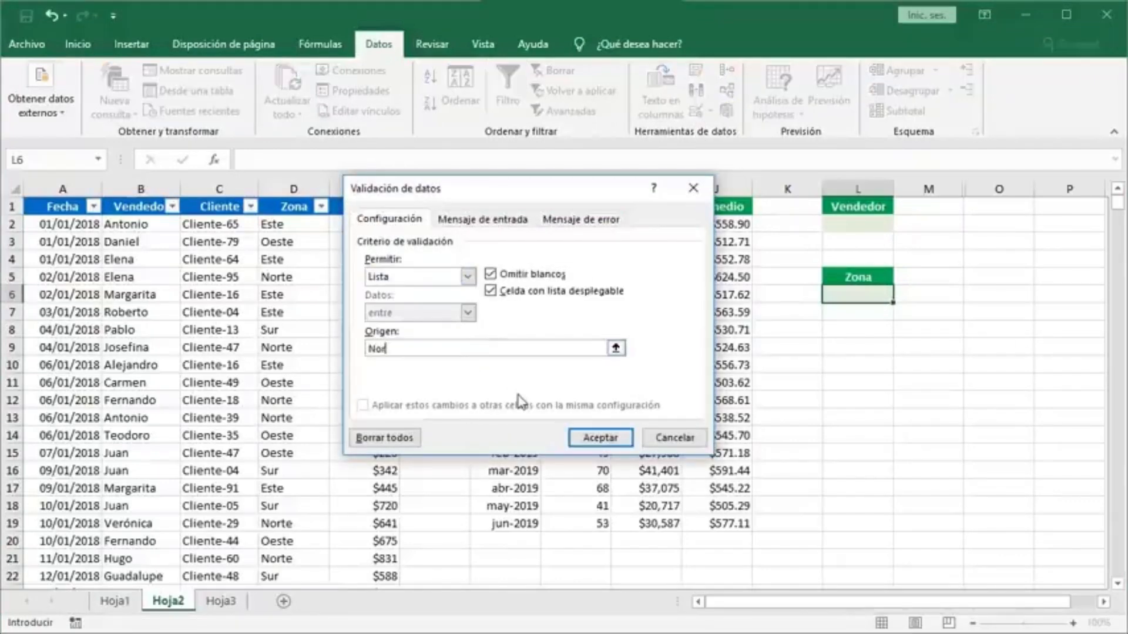
type("te,Sur,")
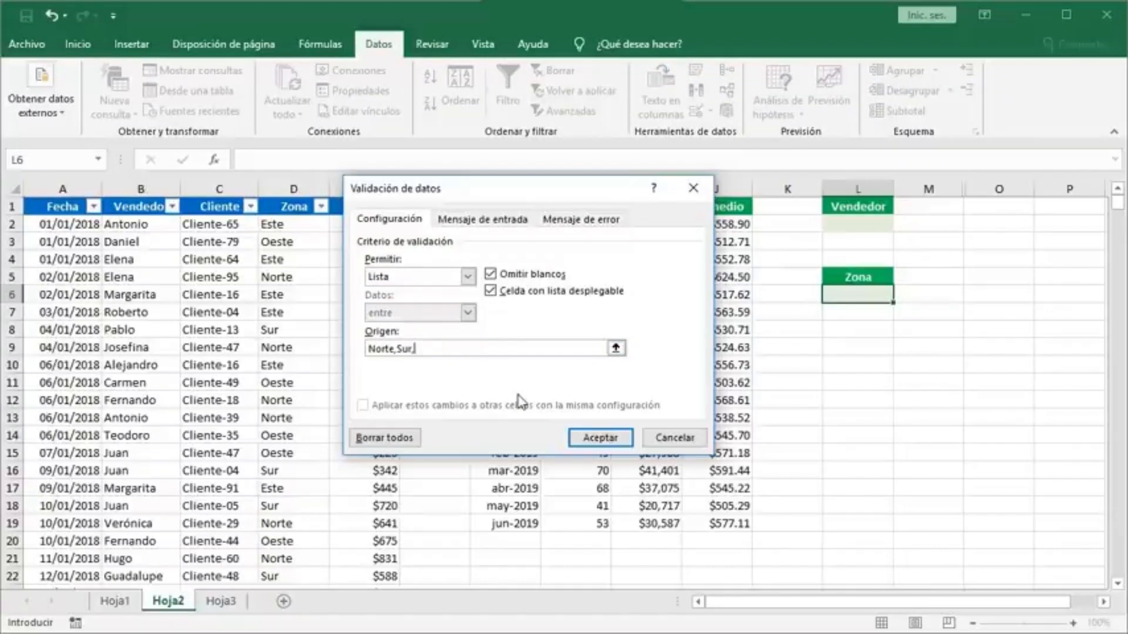
type("Este,Oeste")
left_click(599, 438)
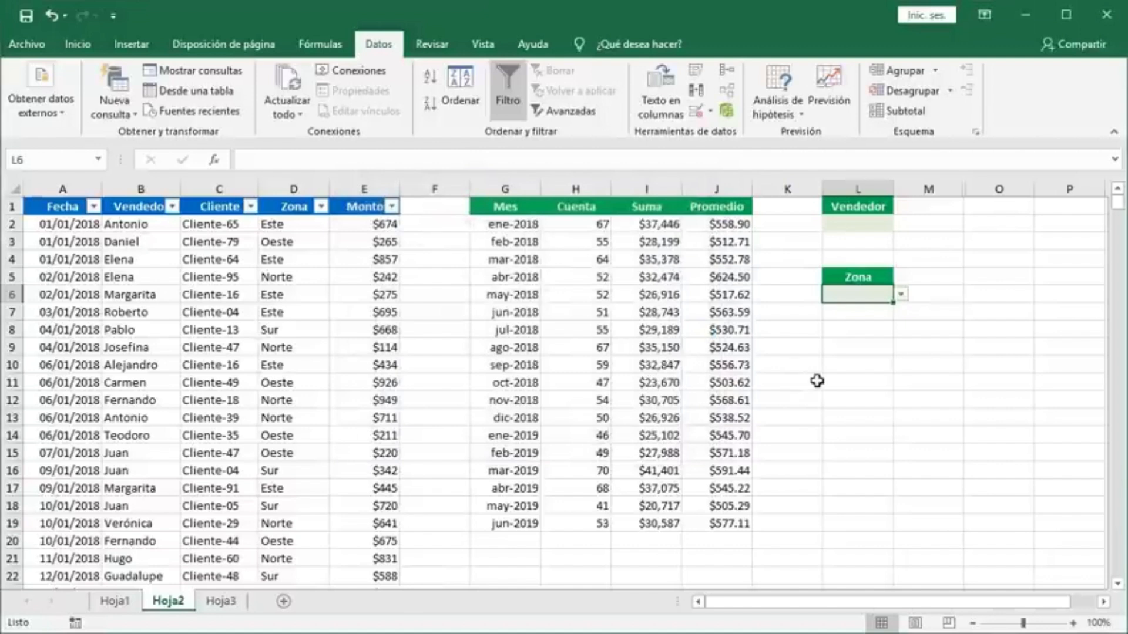
- Extend the CONTAR.SI.CONJUNTO formula in H2 with the seller criterion $B$2:$B$1001,$L$2
left_click(568, 224)
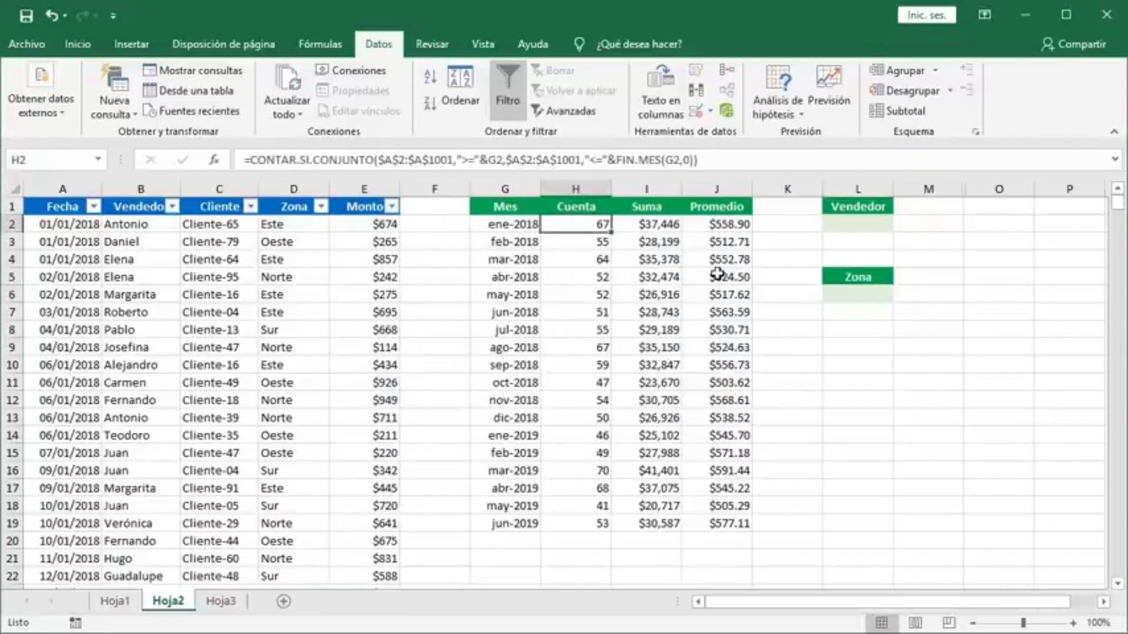
left_click(693, 161)
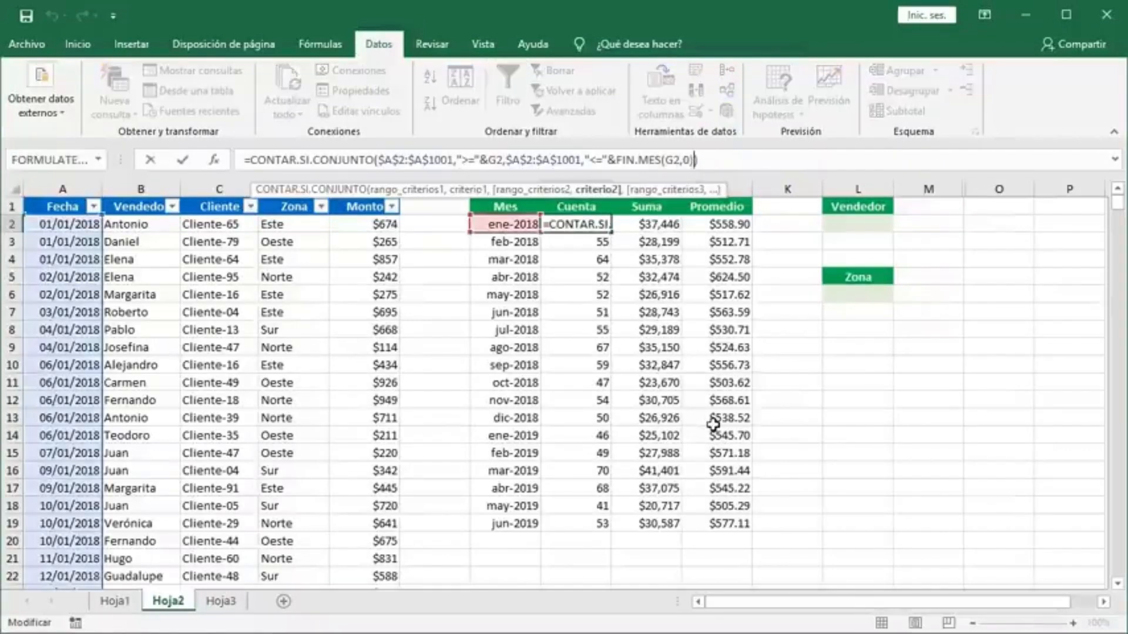
key("BackSpace")
type(",")
left_click(144, 225)
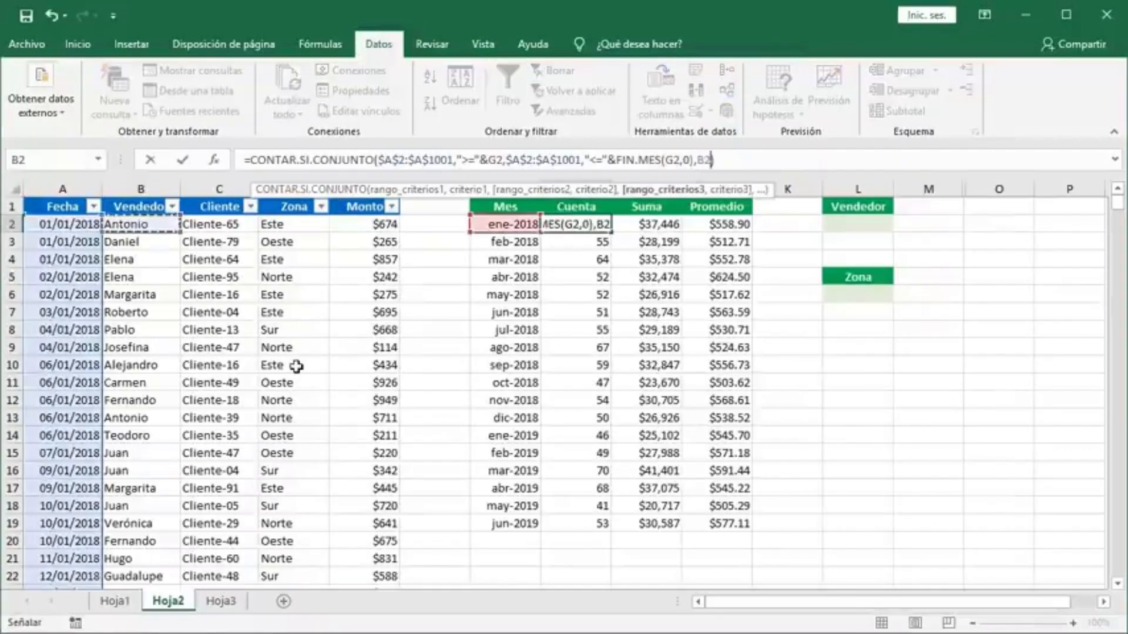
key("ctrl+shift+Down")
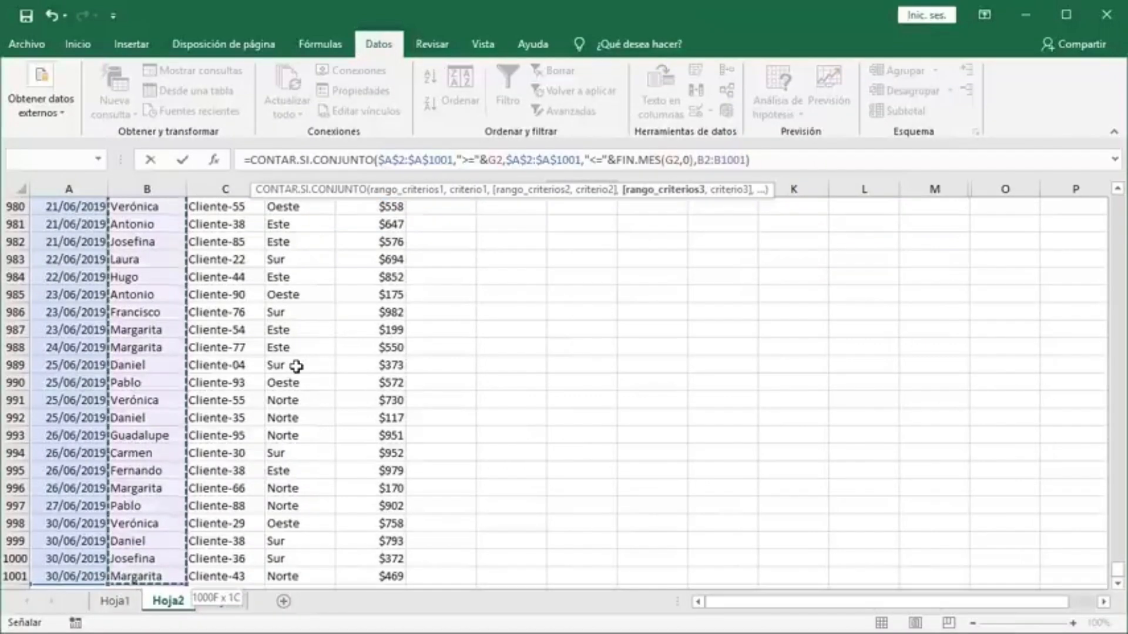
key("F4")
type(",")
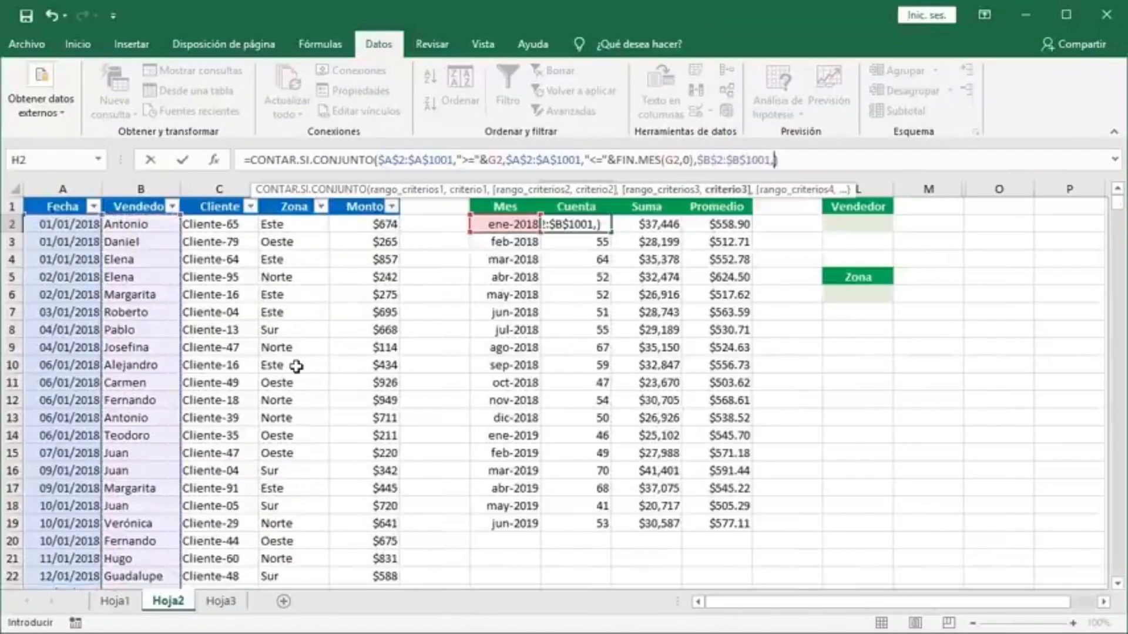
left_click(846, 225)
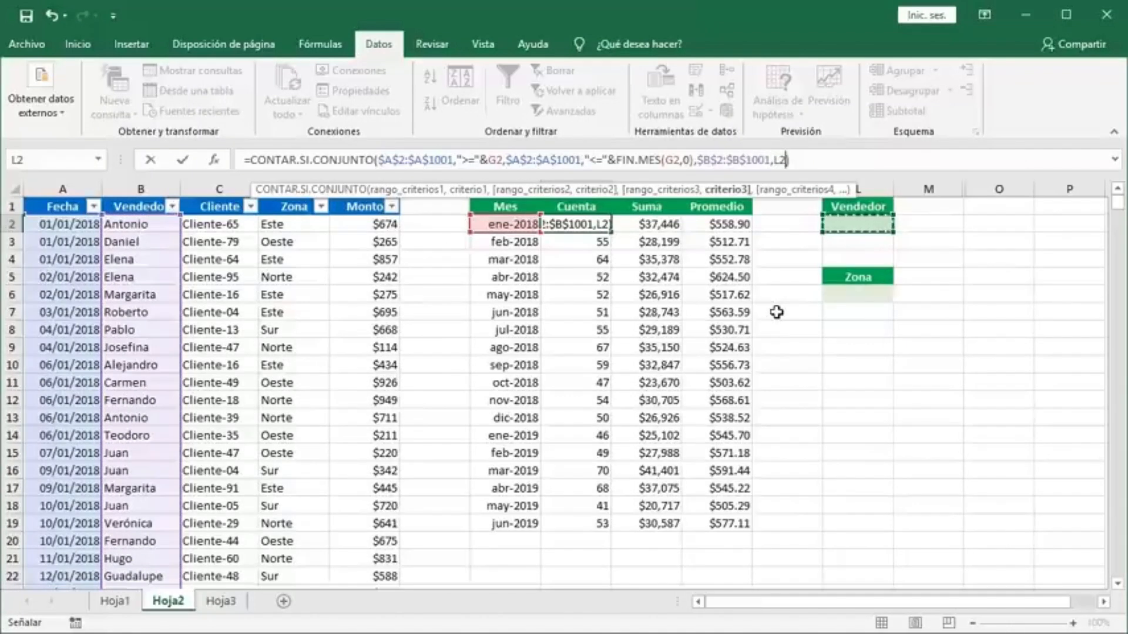
key("F4")
type(")")
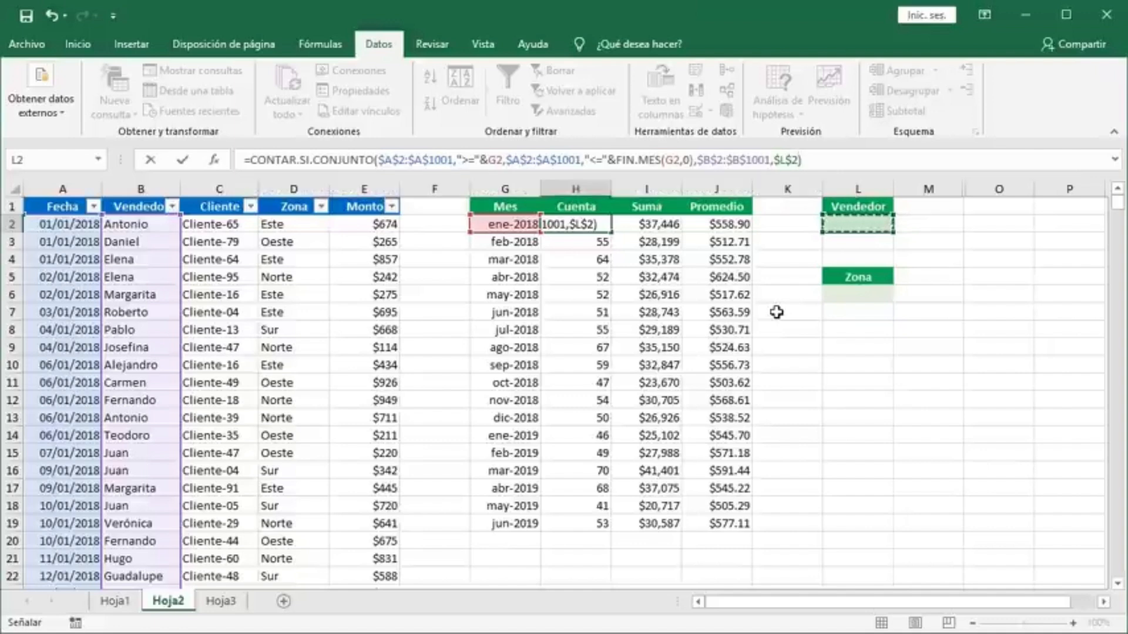
key("Return")
- Fill the seller-filtered count formula from H2 down through H19
left_click(584, 226)
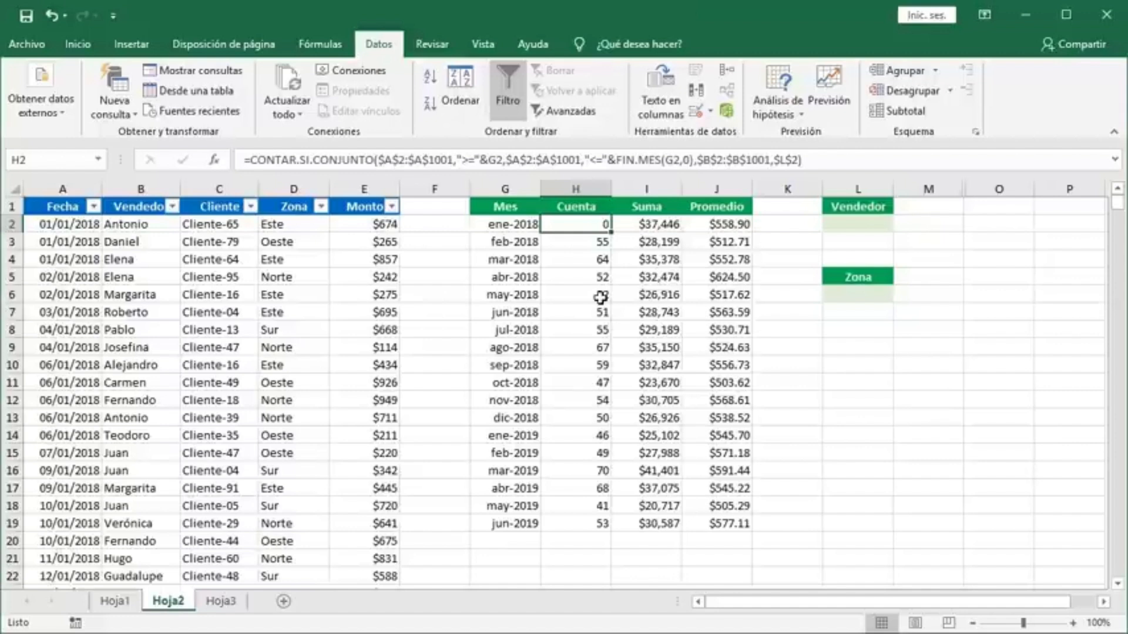
double_click(612, 233)
left_click(592, 228)
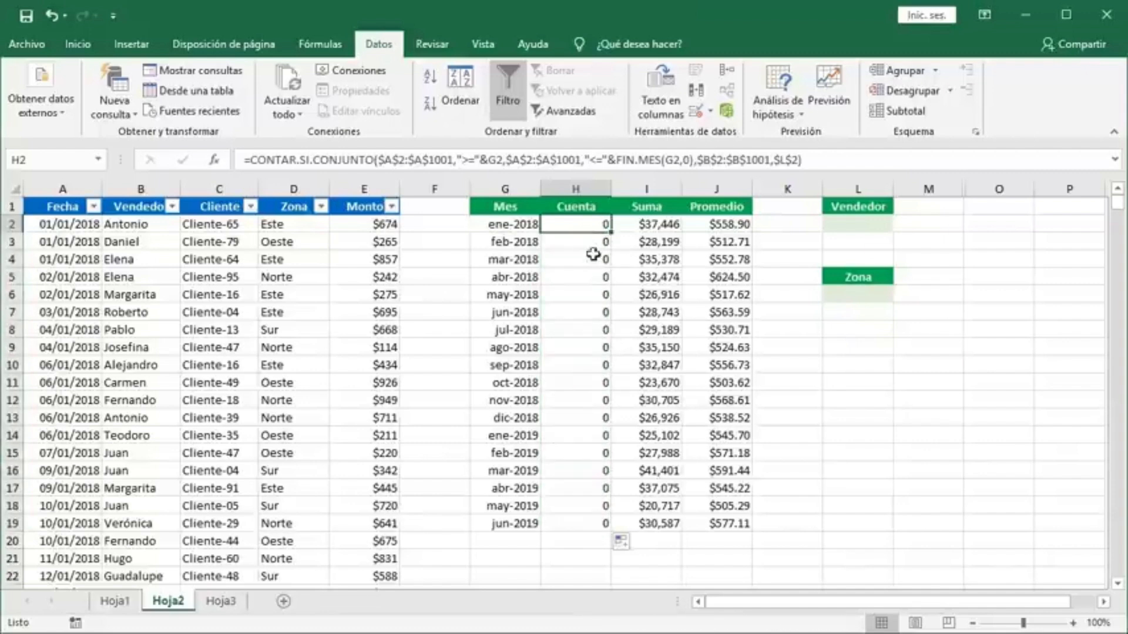
- Copy the criterion $B$2:$B$1001,$L$2 from H2 into the SUMAR.SI.CONJUNTO formula in I2 and fill it down through I19
left_click(703, 160)
left_click_drag(703, 160, 802, 160)
key("ctrl+c")
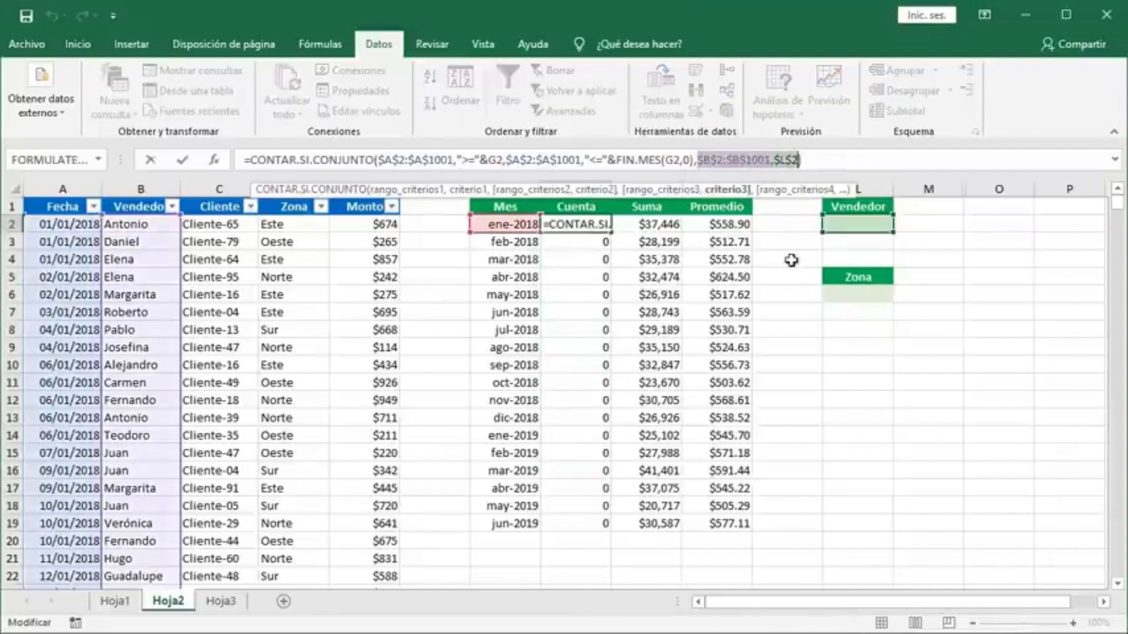
key("Escape")
left_click(639, 226)
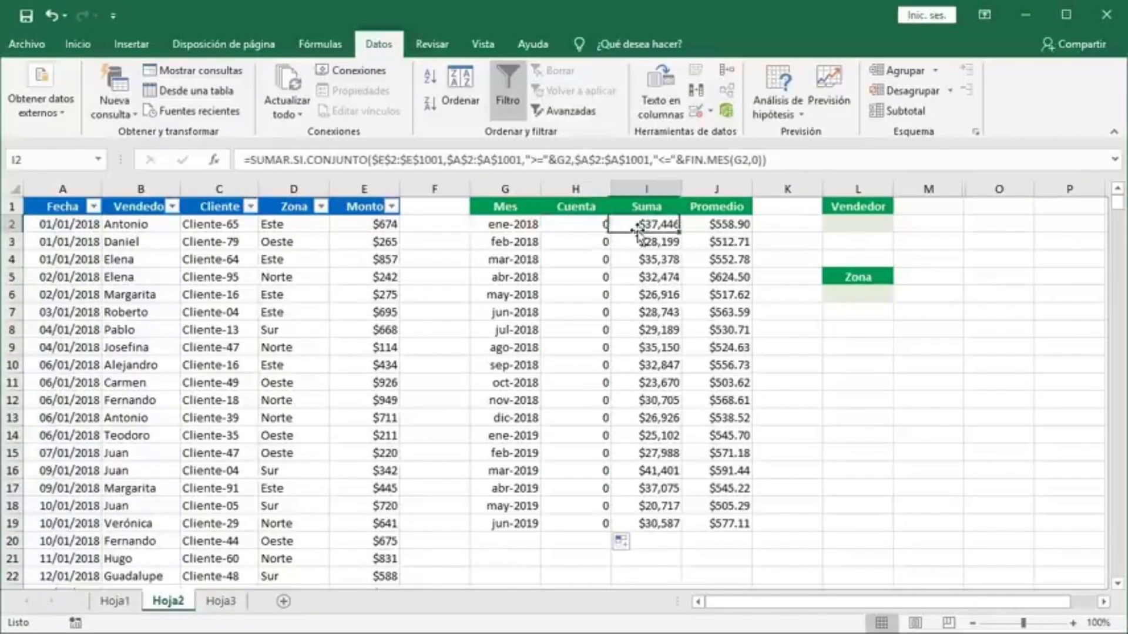
left_click(765, 161)
type(",")
key("ctrl+v")
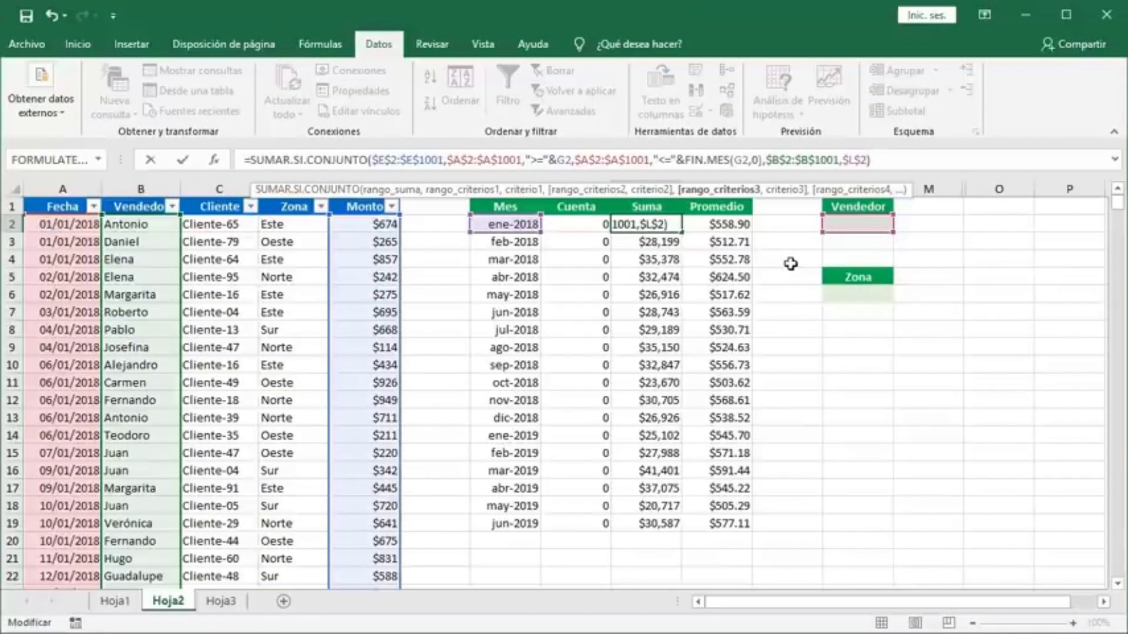
key("Return")
left_click(652, 225)
double_click(681, 232)
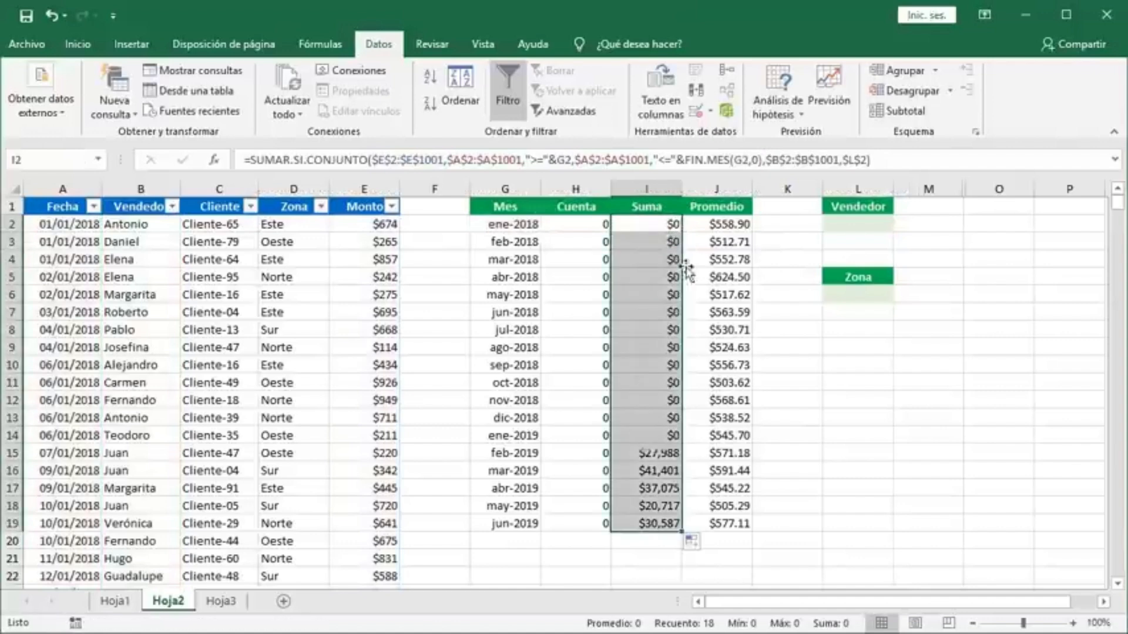
- Add the seller criterion $B$2:$B$1001,$L$2 to the PROMEDIO.SI.CONJUNTO formula in J2
left_click(724, 226)
left_click(784, 160)
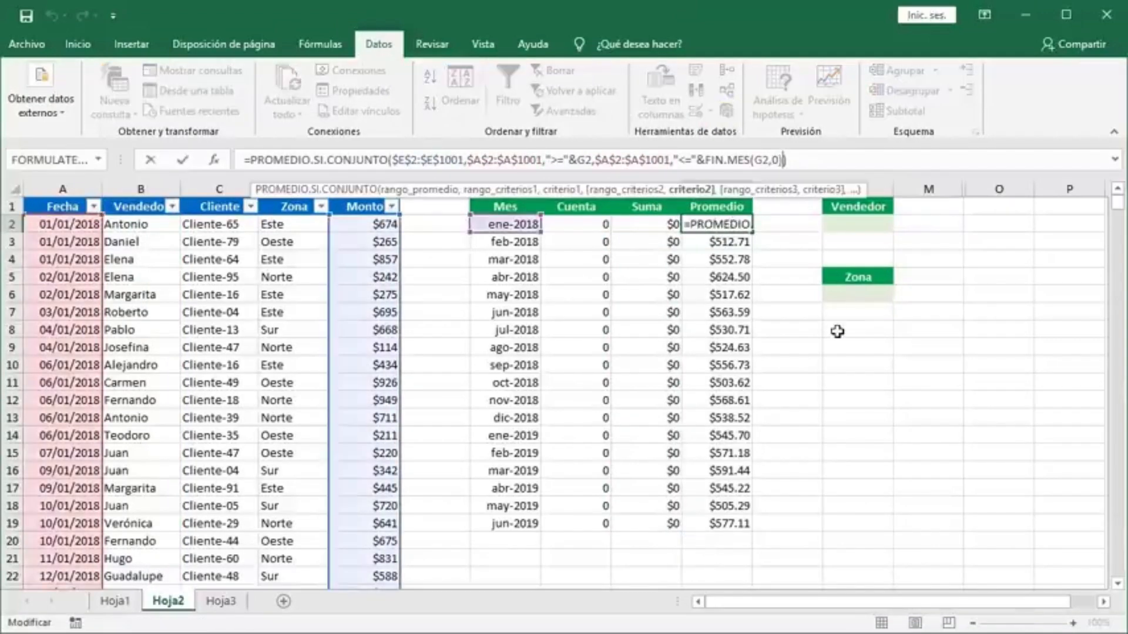
type(",$B$2:$B$1001,$L$2")
key("ctrl+Return")
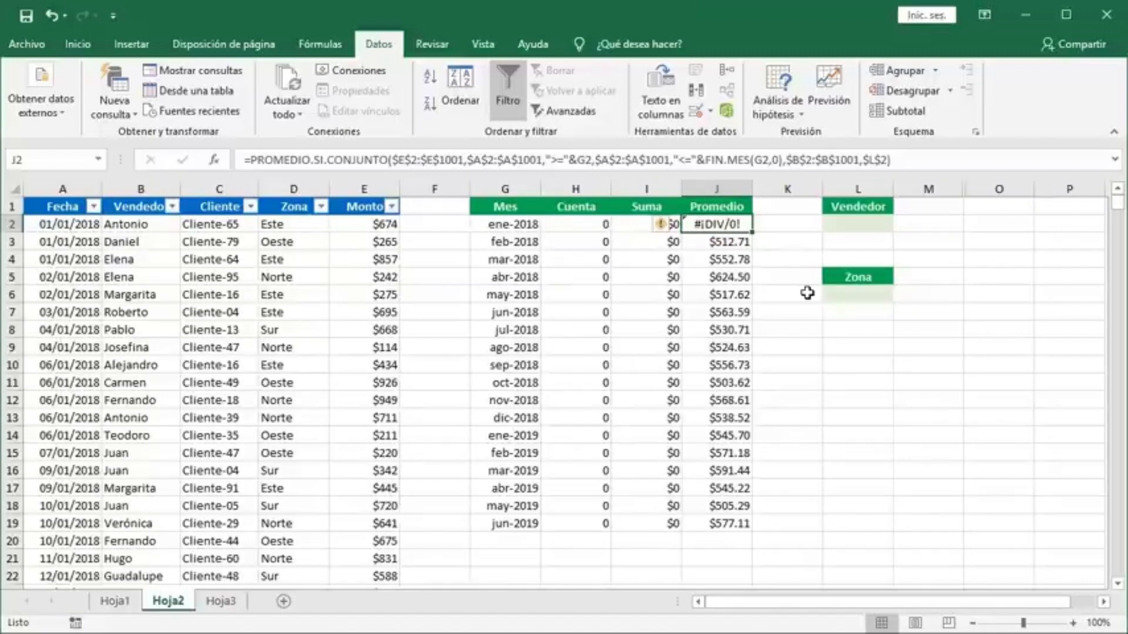
- Wrap the J2 average formula in SI.ERROR with 0 as the error value and fill it down through J19
left_click(249, 160)
type("SI.ERROR(")
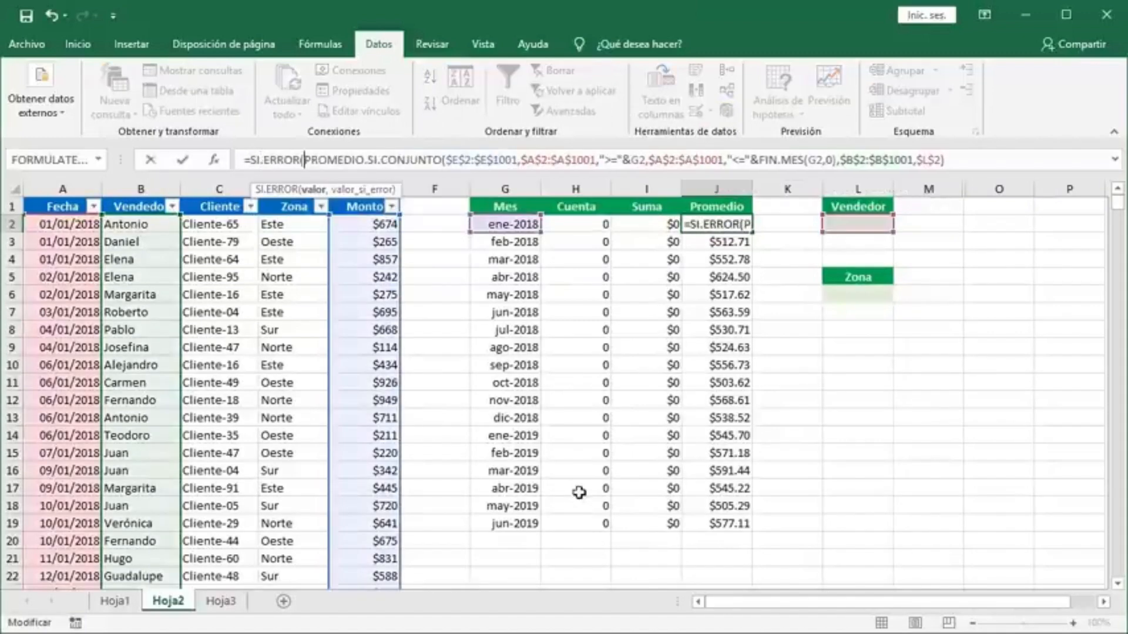
left_click(980, 163)
type(",0)")
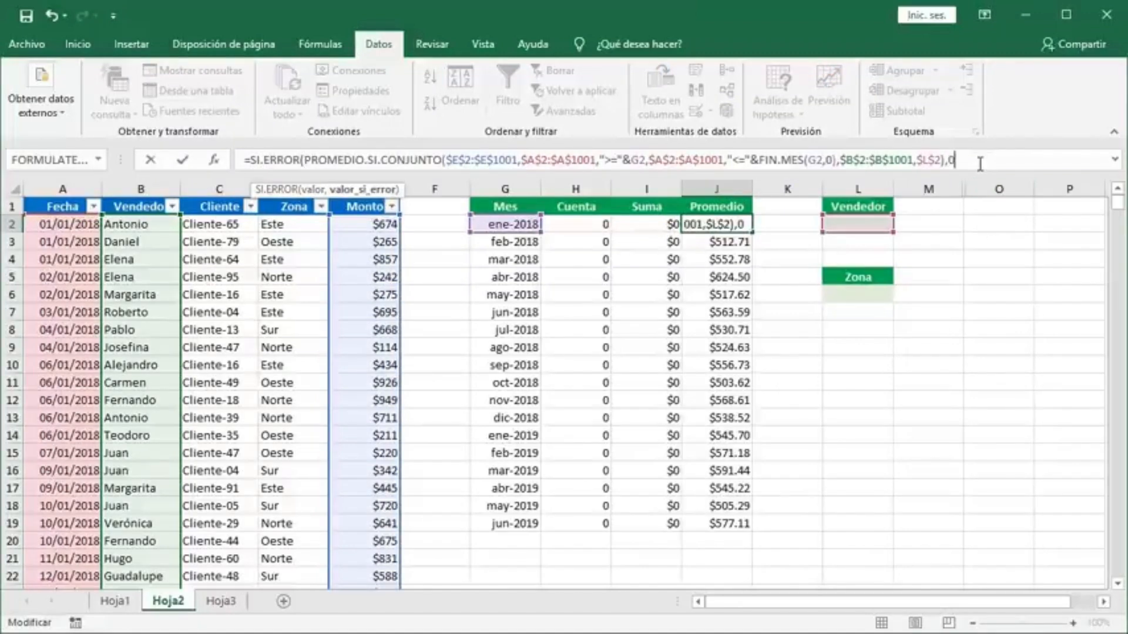
key("Return")
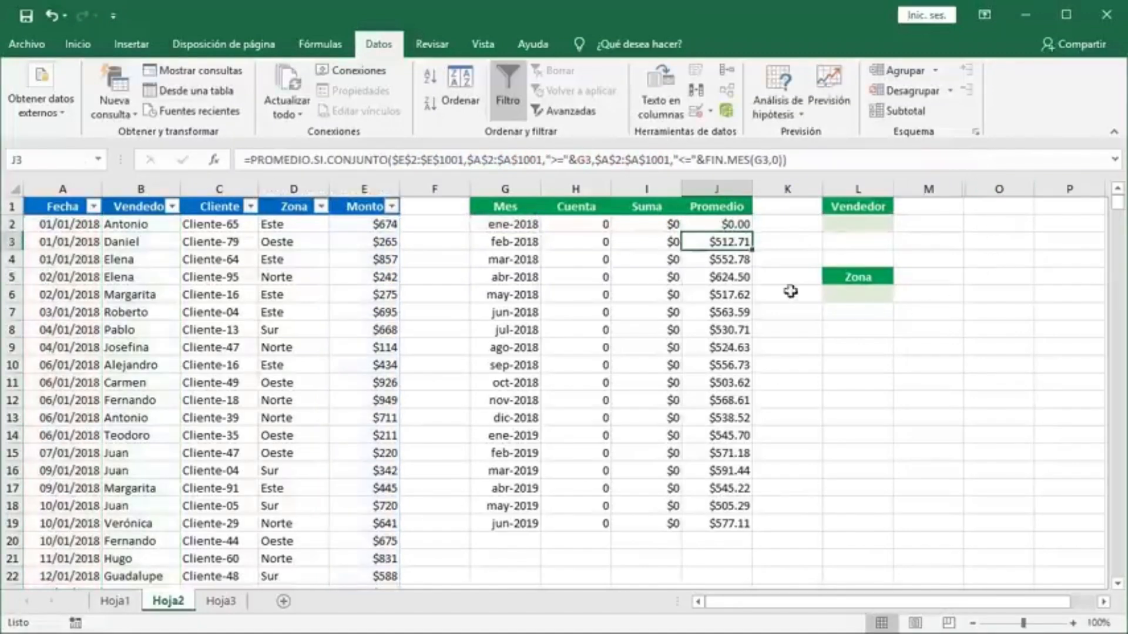
left_click(704, 223)
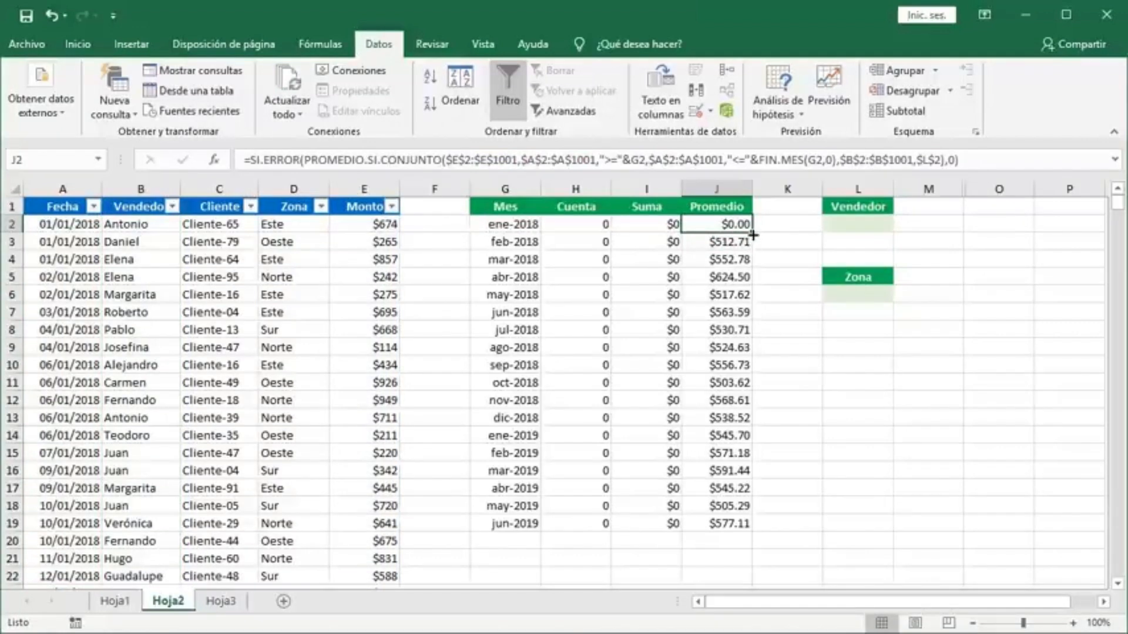
double_click(752, 233)
left_click(728, 228)
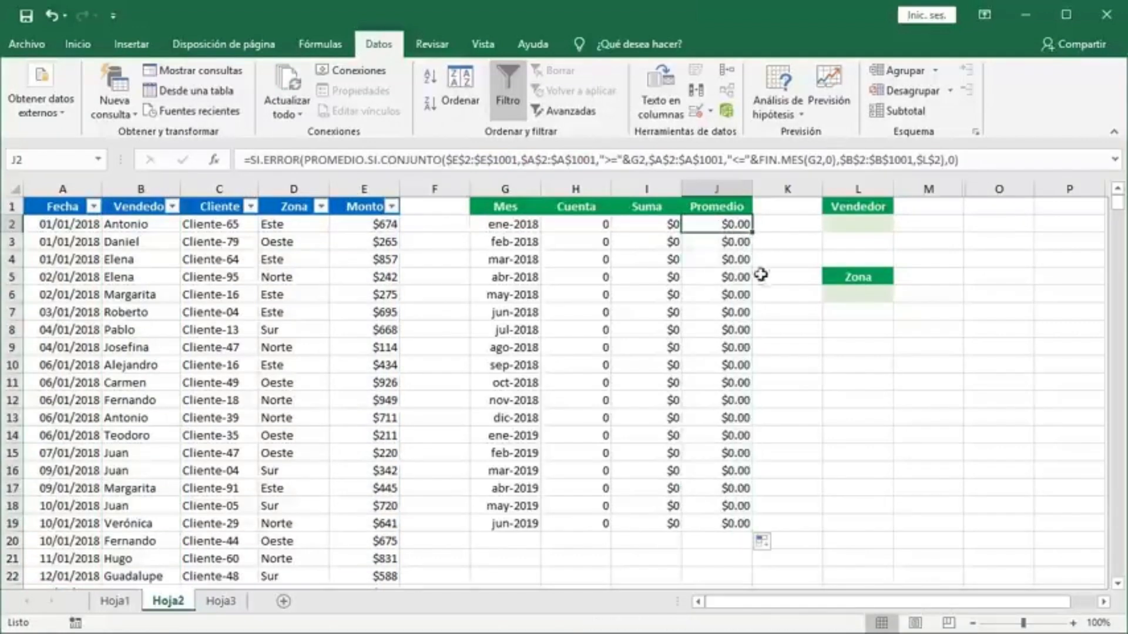
- Test the Vendedor list in L2 by choosing the seller named in B3, and switch to the one named in B8
left_click(836, 229)
left_click(901, 223)
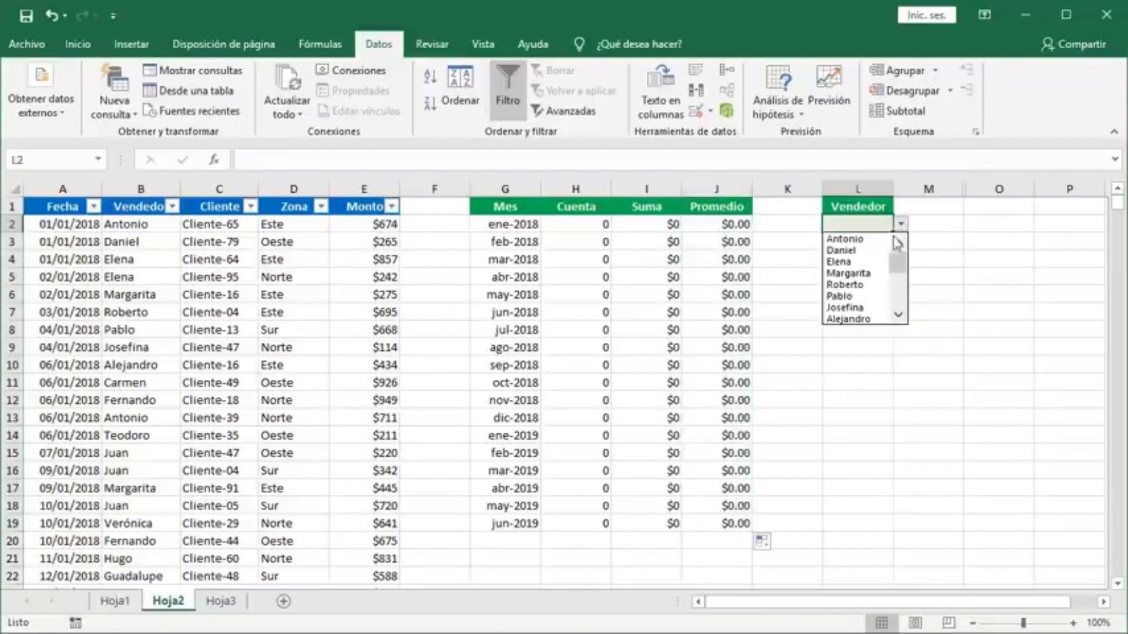
left_click(866, 250)
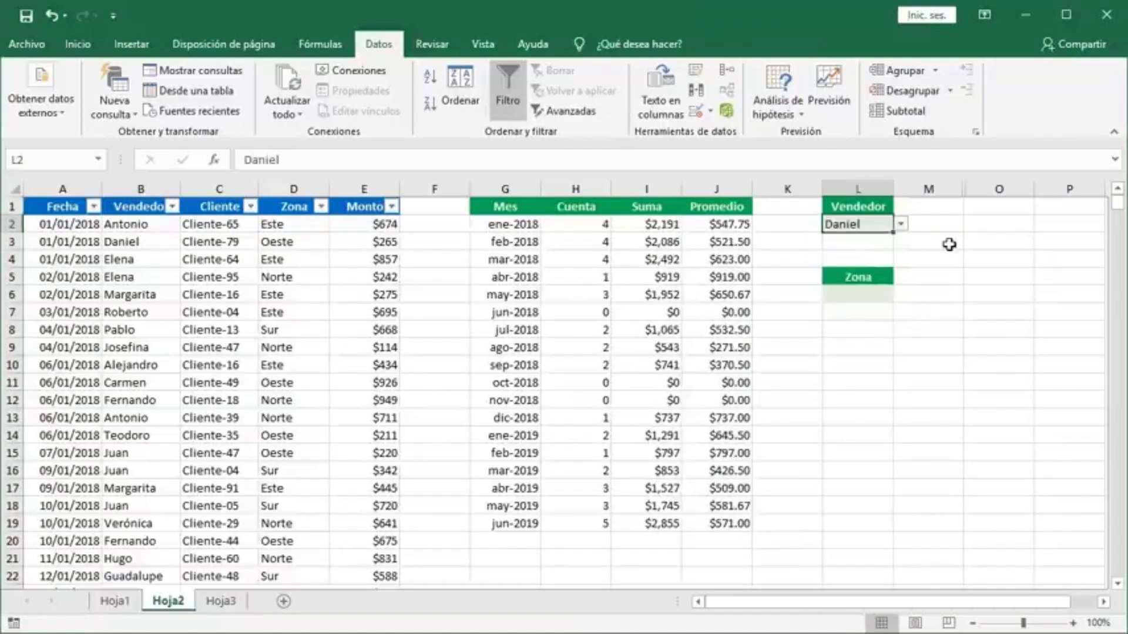
left_click(901, 223)
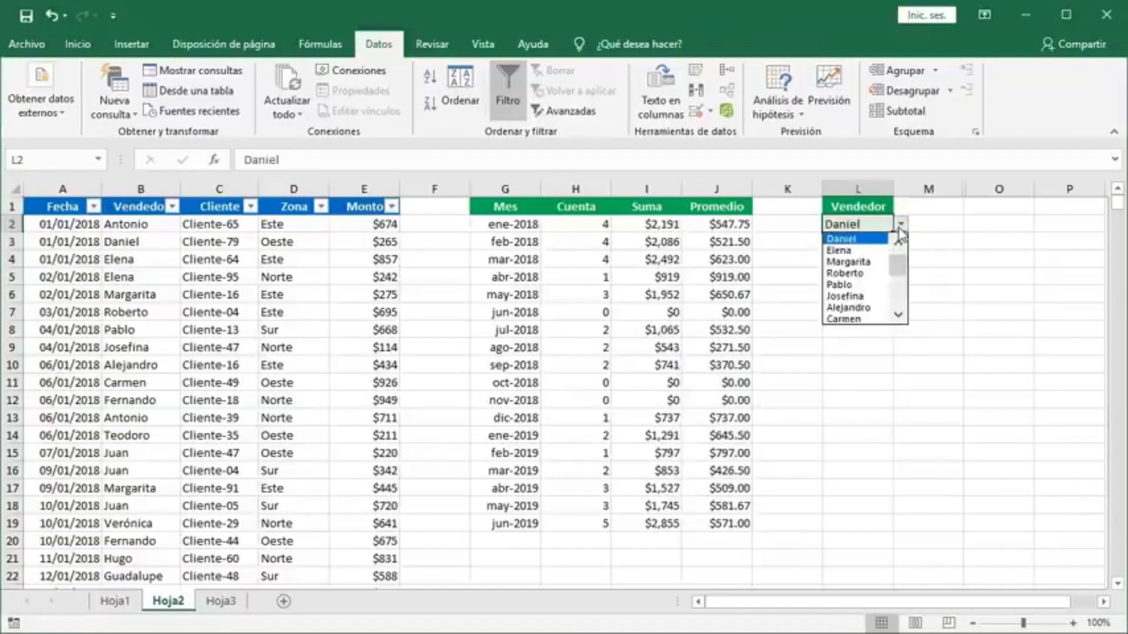
left_click(851, 290)
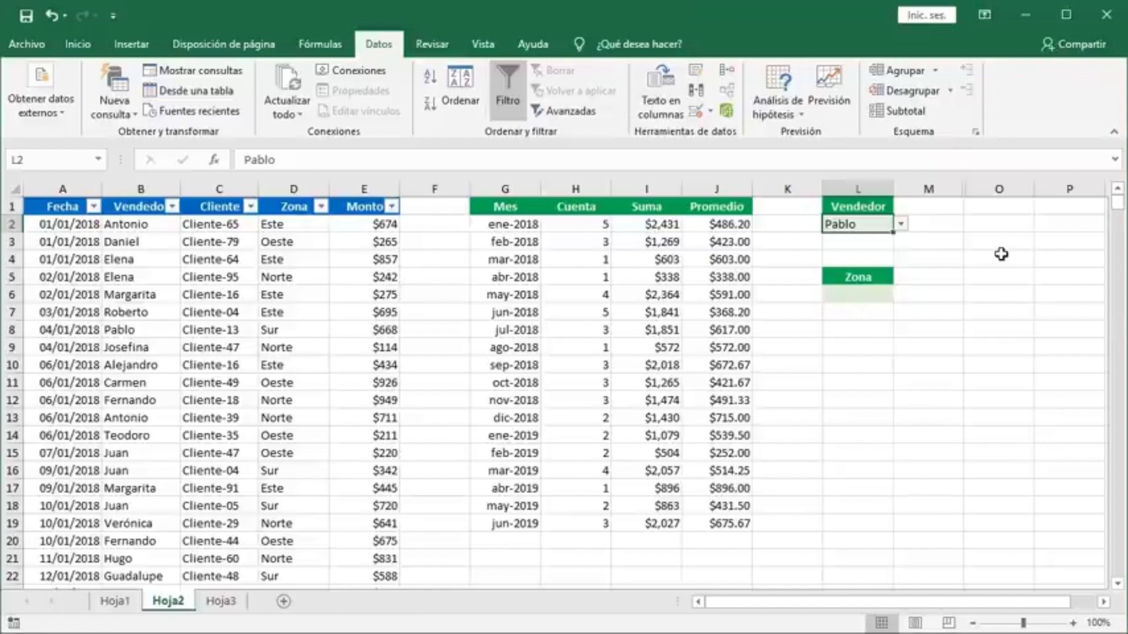
- Extend the CONTAR.SI.CONJUNTO formula in H2 with the zone criterion $D$2:$D$1001,$L$6
left_click(567, 223)
left_click(799, 160)
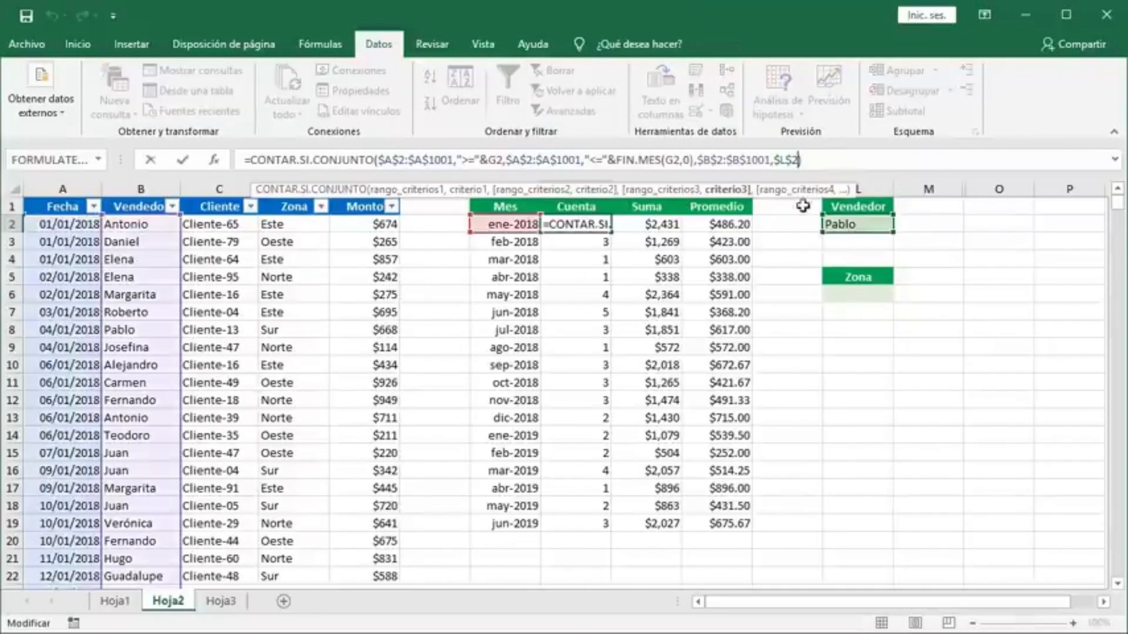
type(",")
left_click_drag(277, 223, 368, 285)
key("ctrl+shift+Down")
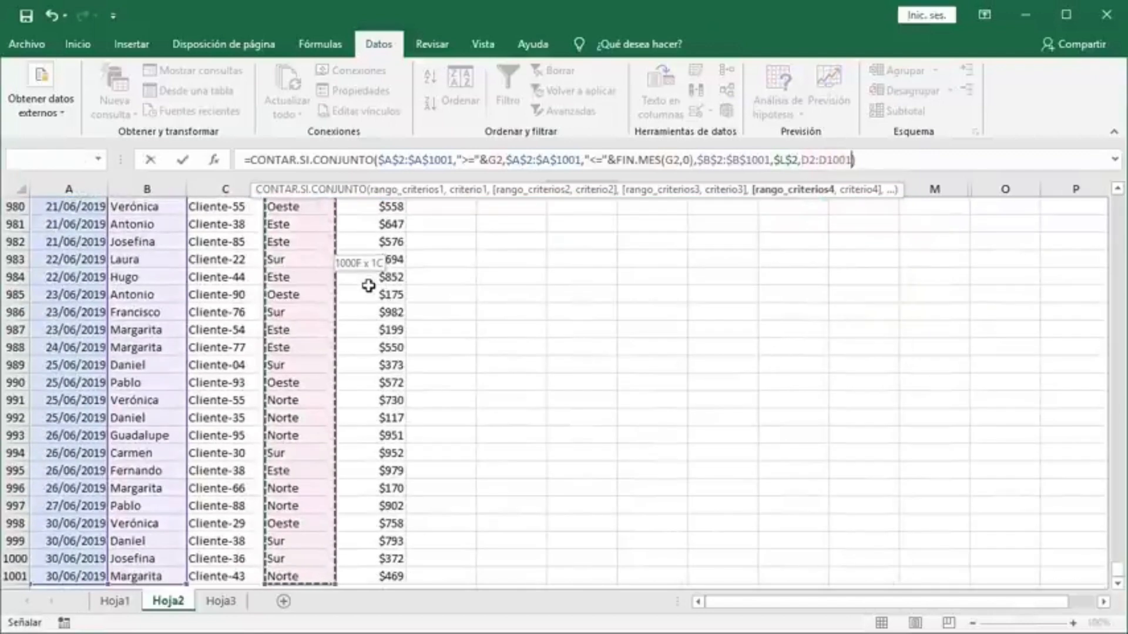
key("F4")
scroll(368, 285, "up", 1)
type(",")
left_click(856, 297)
key("F4")
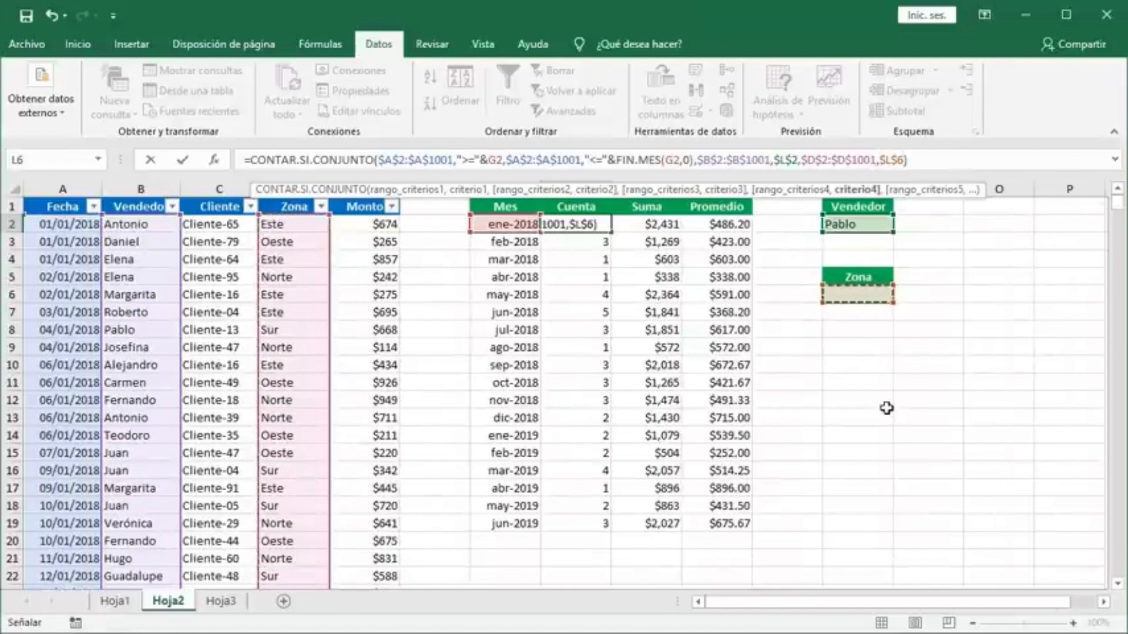
key("Return")
- Fill the count formula with the zone criterion from H2 down through H19
left_click(588, 225)
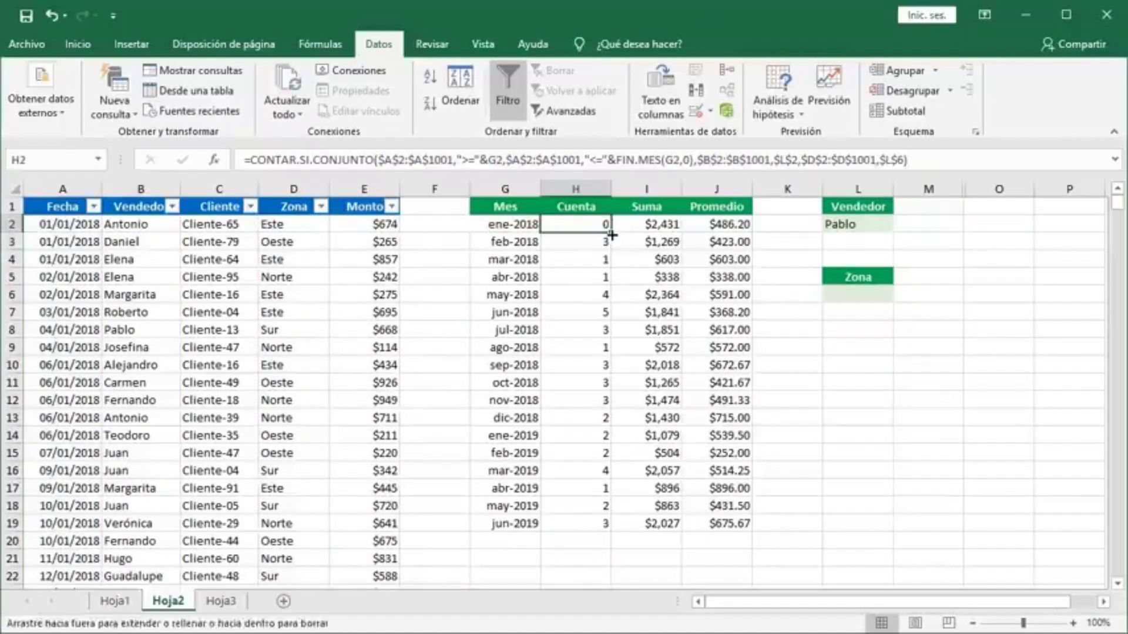
double_click(611, 232)
left_click(586, 224)
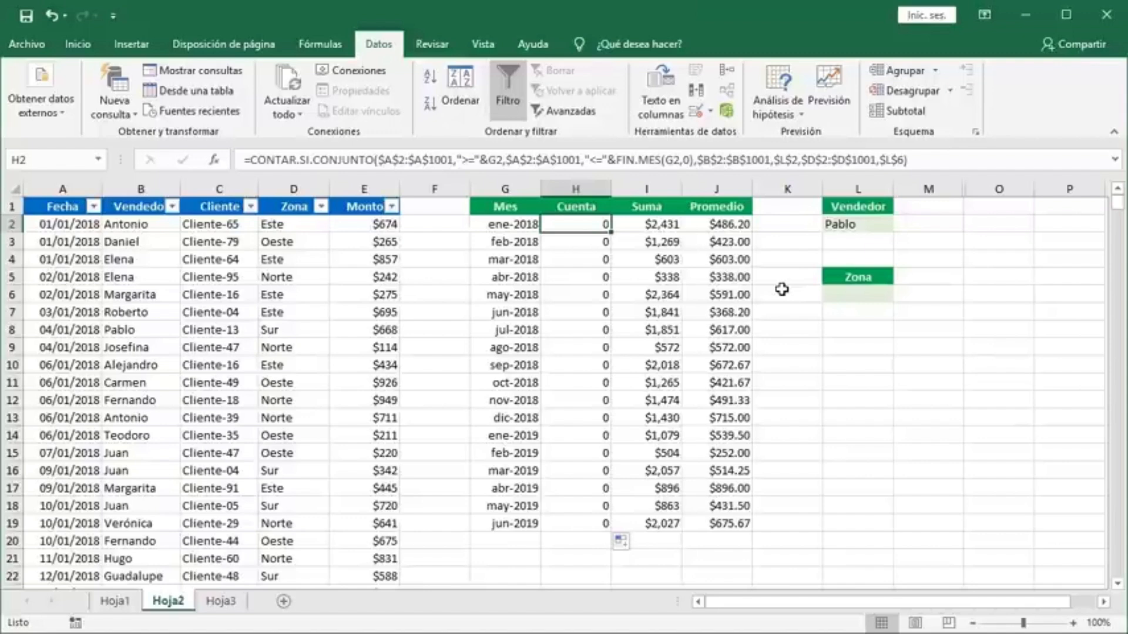
- Copy the criterion $D$2:$D$1001,$L$6 from H2 into the SUMAR.SI.CONJUNTO formula in I2 and fill it down through I19
left_click_drag(801, 160, 904, 160)
key("ctrl+c")
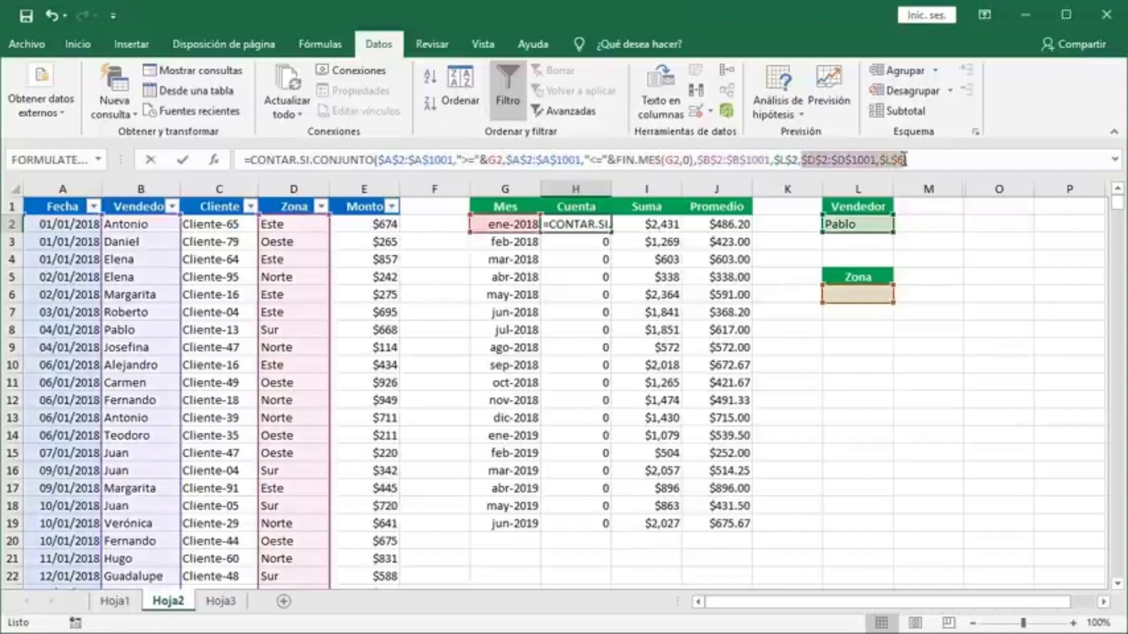
key("Escape")
left_click(675, 223)
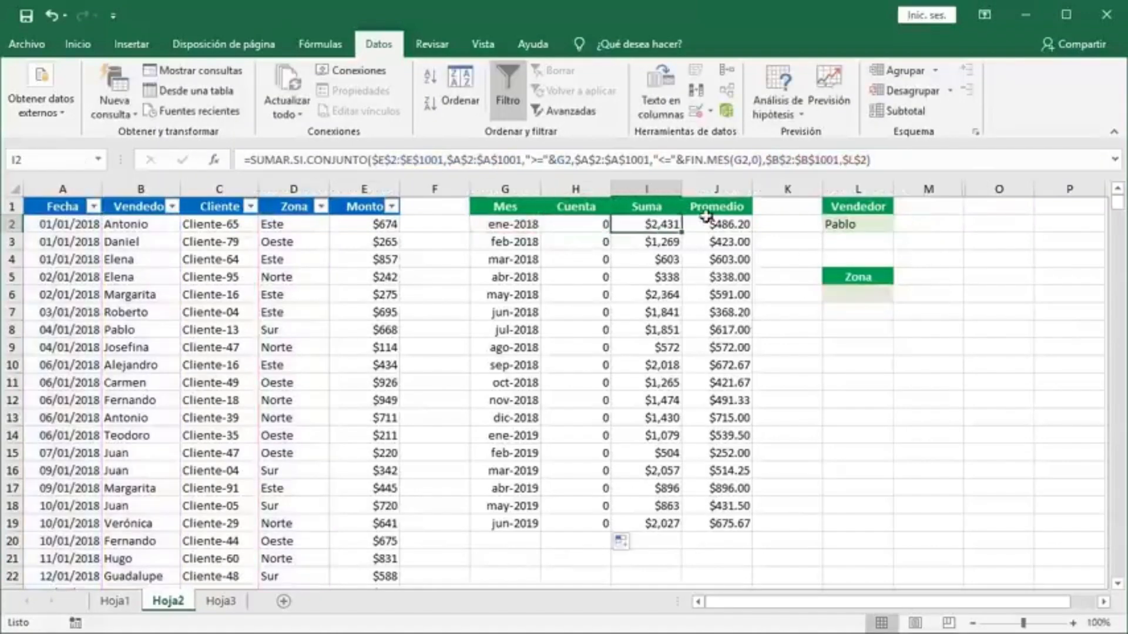
left_click(867, 160)
type(",")
key("ctrl+v")
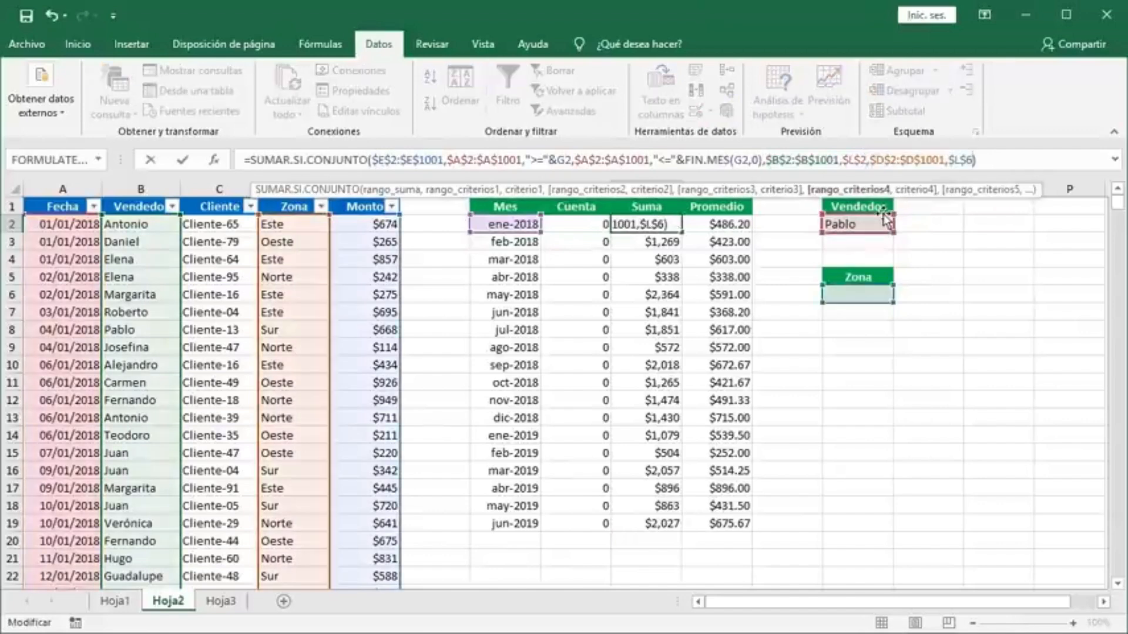
key("Return")
left_click(646, 223)
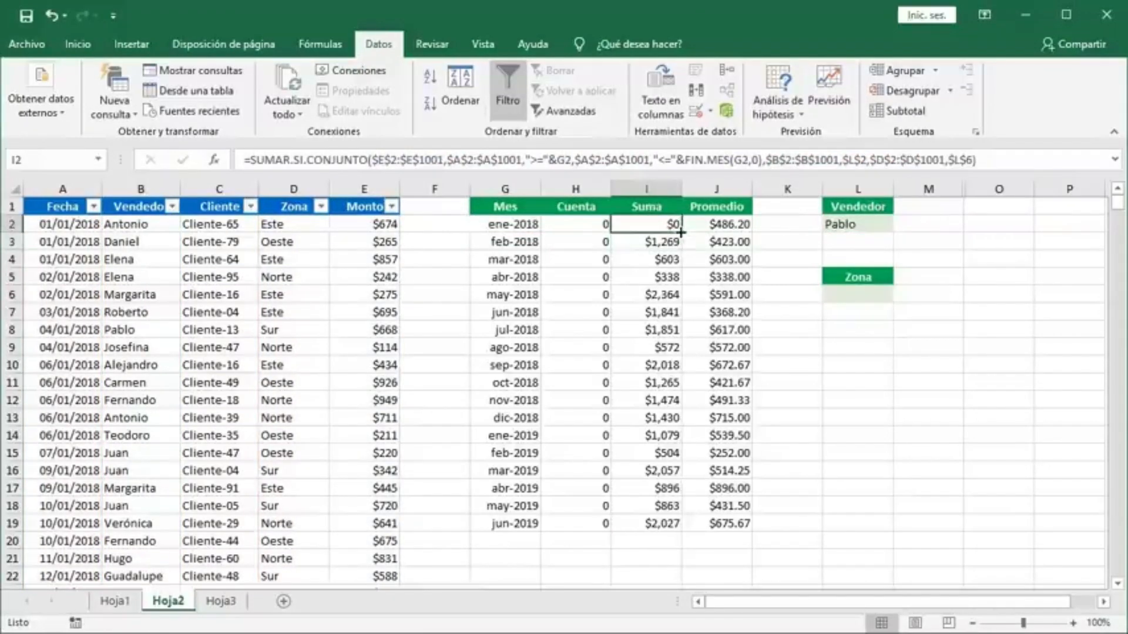
double_click(681, 233)
- Add the zone criterion $D$2:$D$1001,$L$6 to the PROMEDIO.SI.CONJUNTO formula in J2 and fill it down through J19
left_click(717, 223)
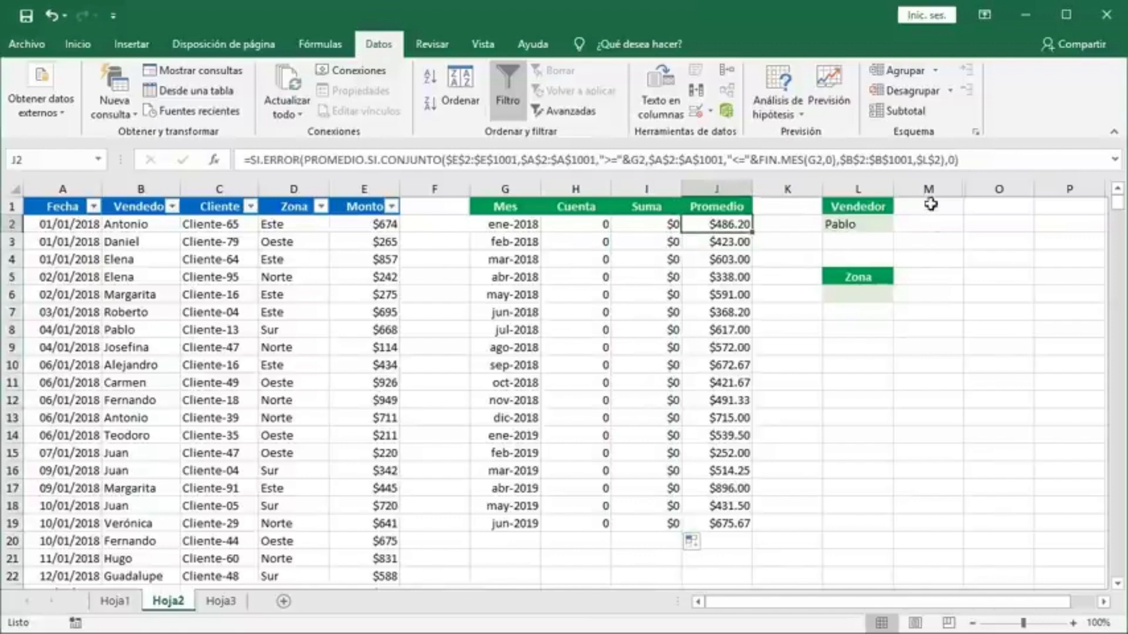
left_click(941, 160)
type(",")
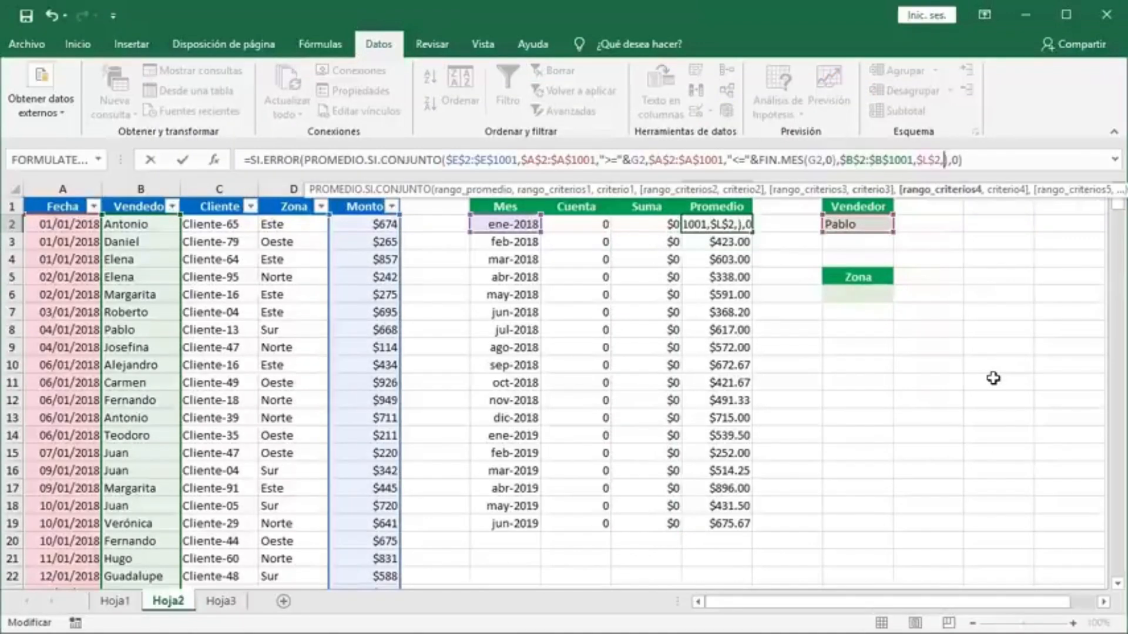
key("ctrl+v")
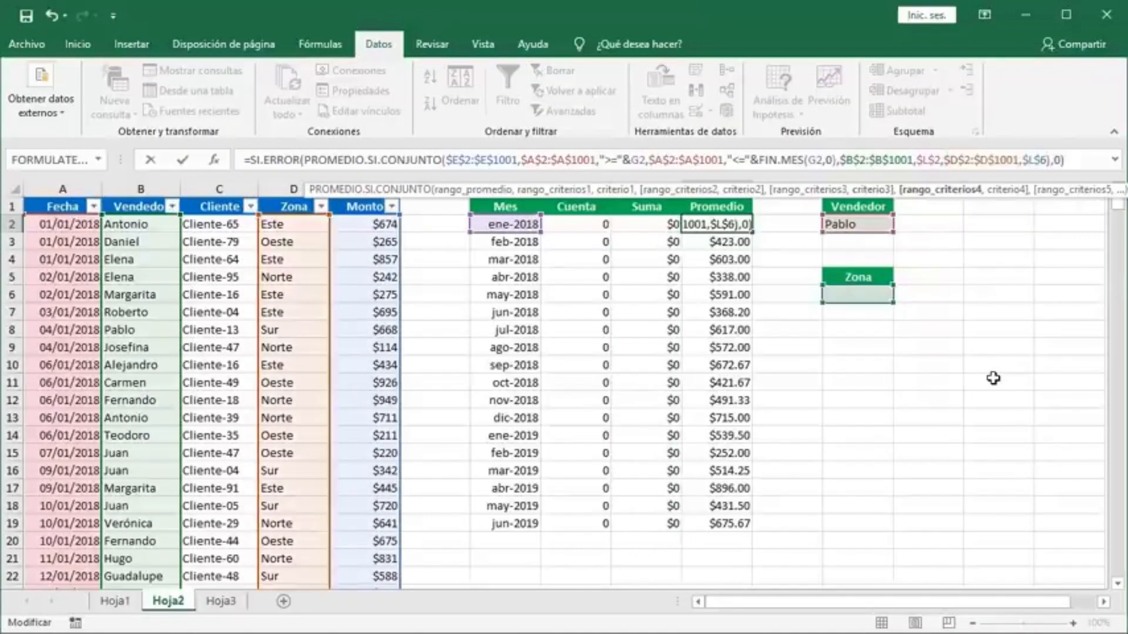
key("Return")
left_click(717, 223)
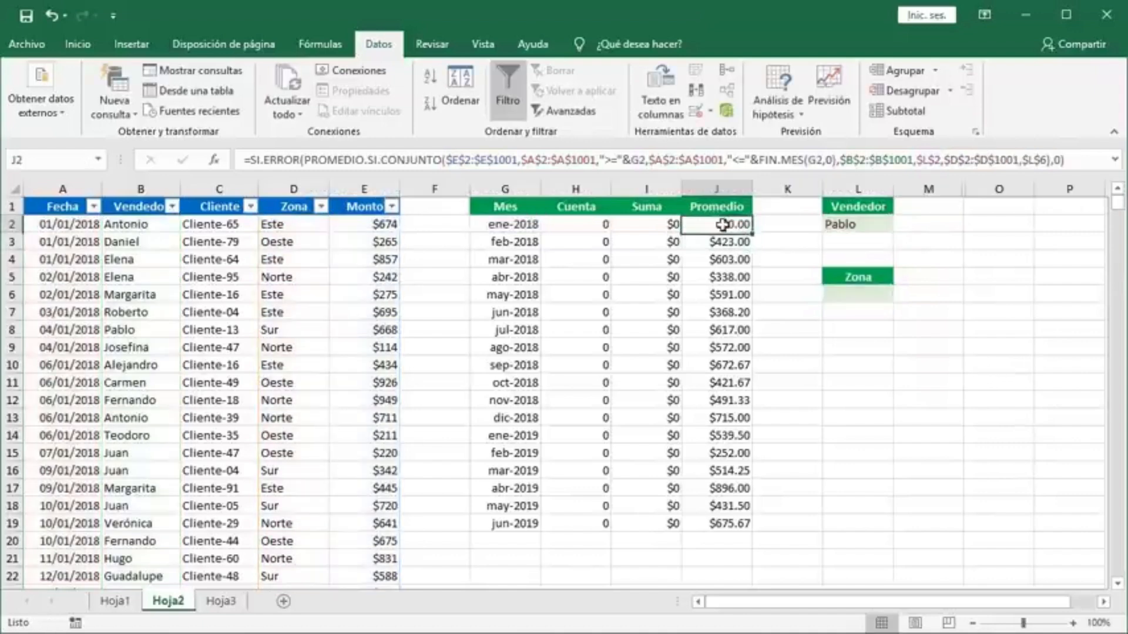
double_click(751, 232)
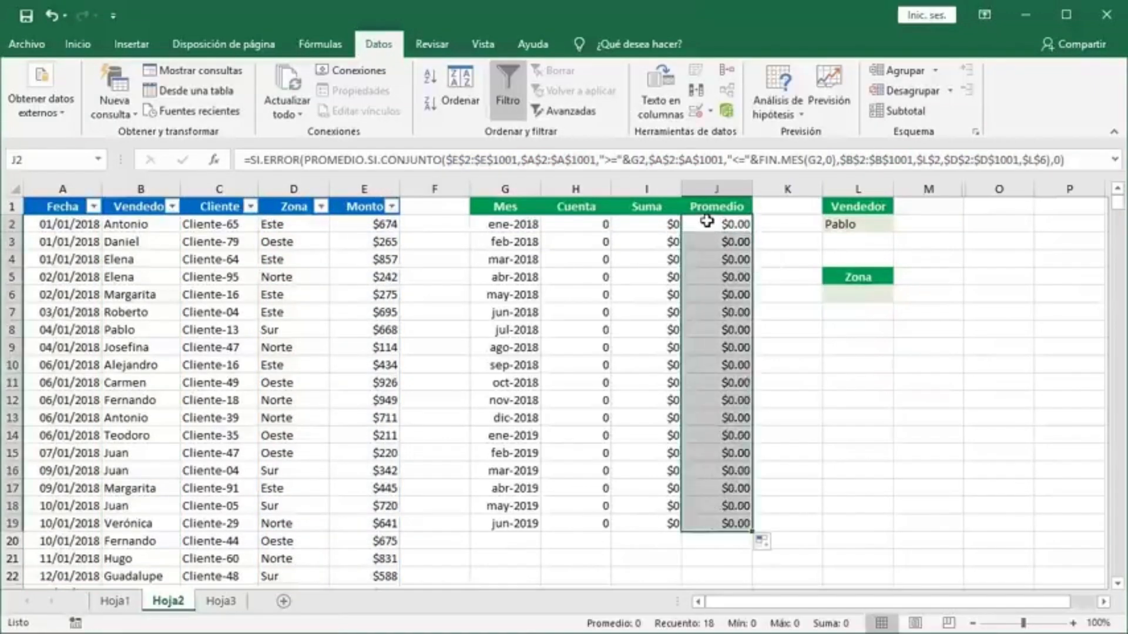
- Test the zone filter by choosing Sur from the Zona list in L6
left_click(837, 304)
left_click(900, 295)
left_click(884, 321)
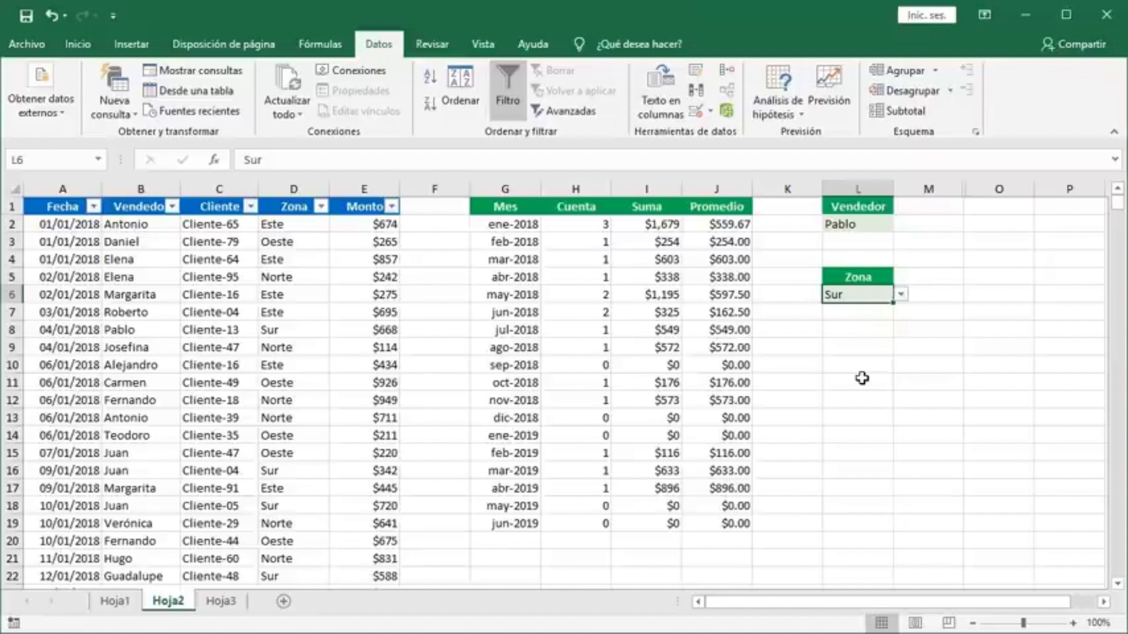
- Clear the seller chosen in L2 and the zone chosen in L6
left_click(837, 225)
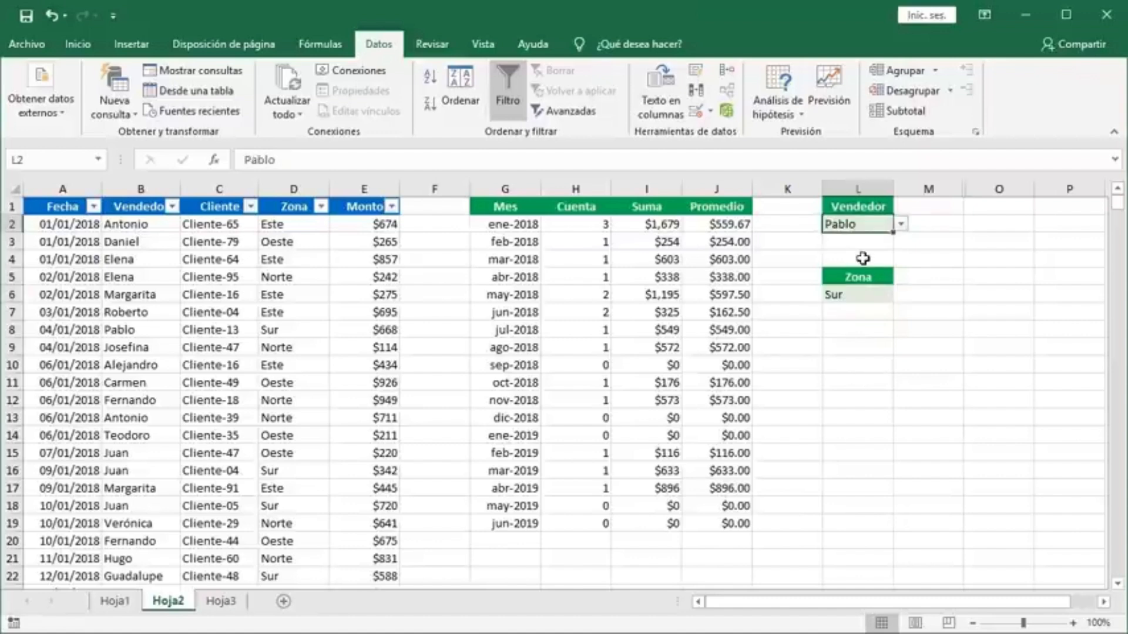
key("Delete")
left_click(853, 299)
key("Delete")
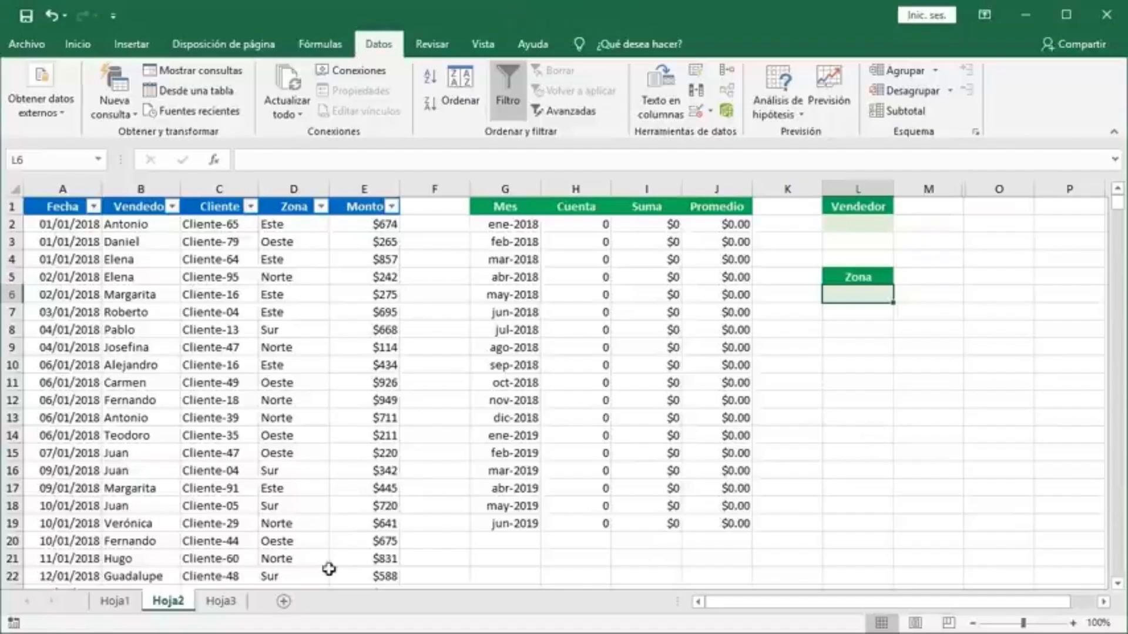
- On Hoja3, open the function arguments of the CONTAR.SI.CONJUNTO formula in H2 and set Criterio3 to SI($L$2="","*",$L$2)
left_click(221, 600)
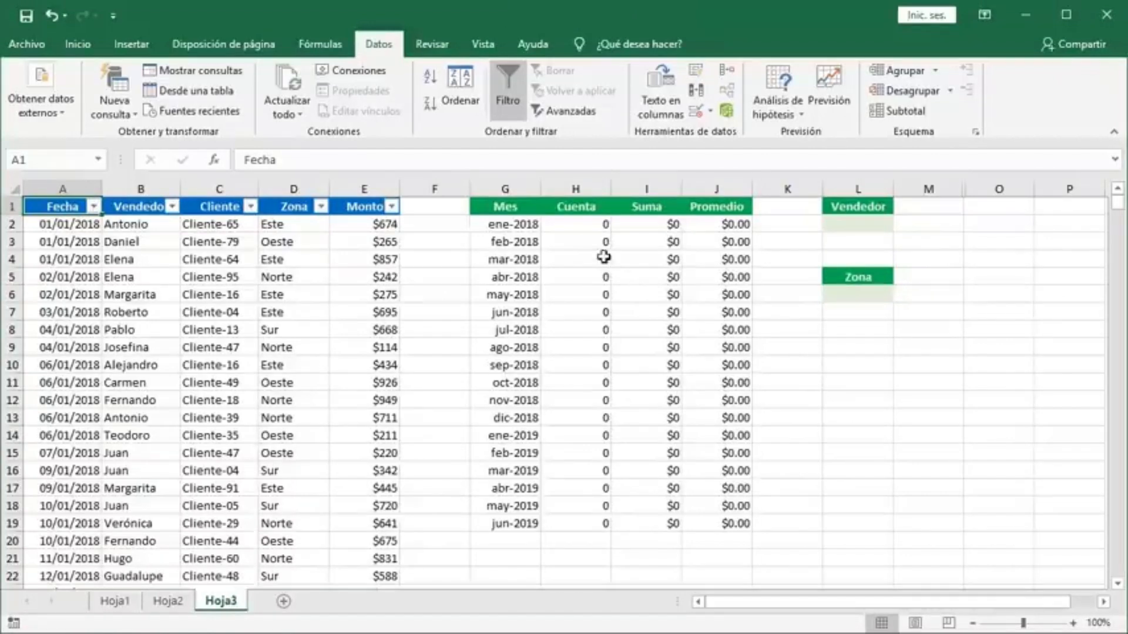
left_click(580, 225)
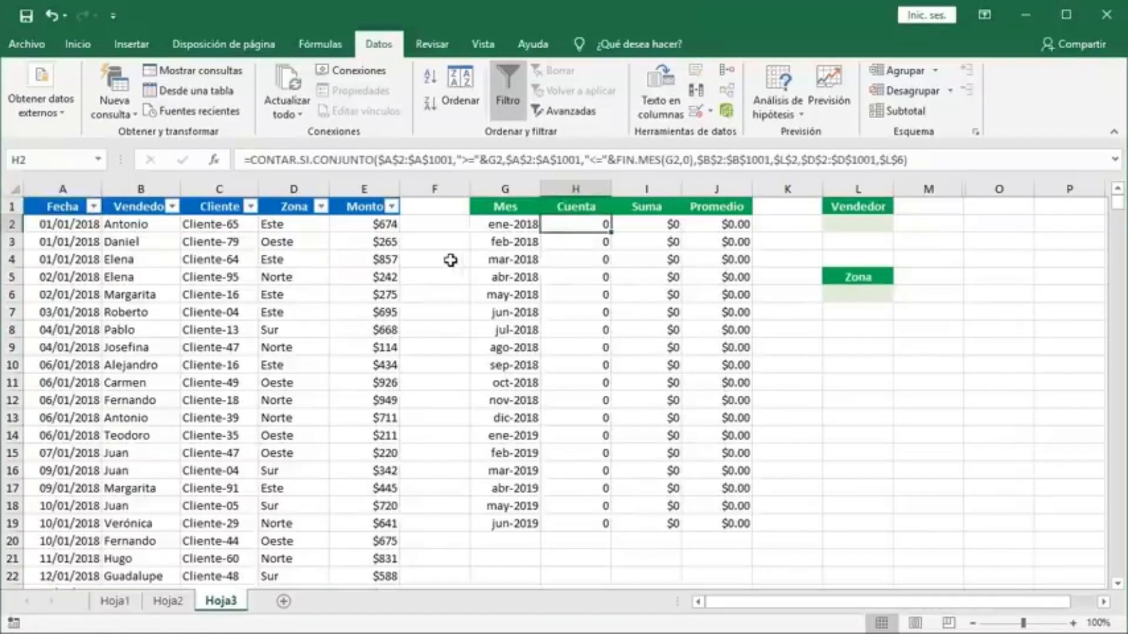
left_click(282, 159)
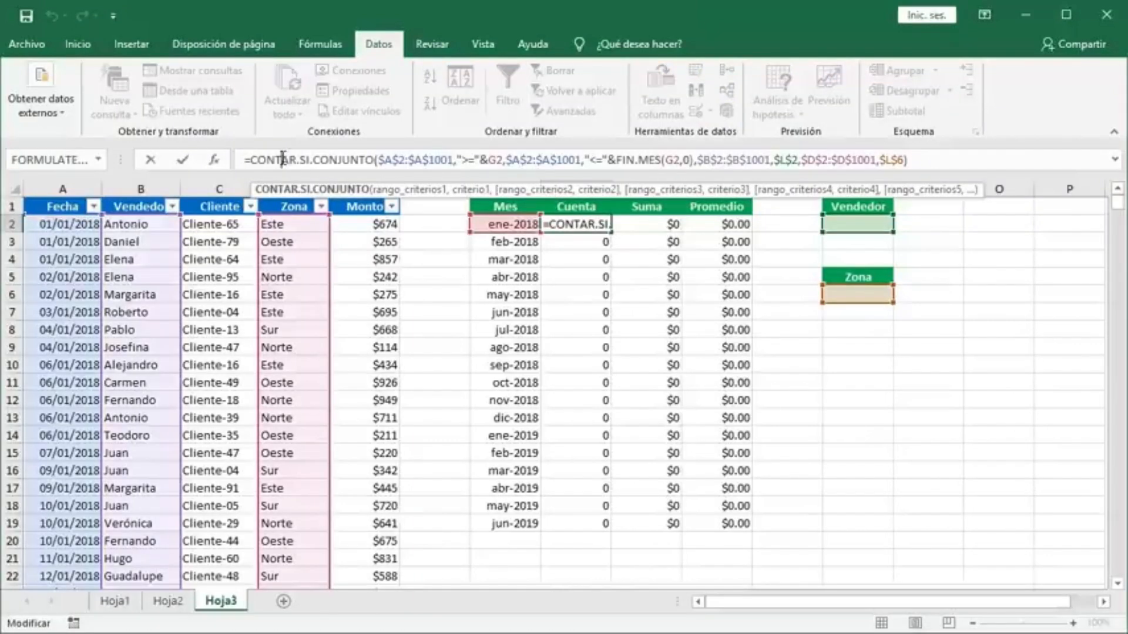
left_click(216, 161)
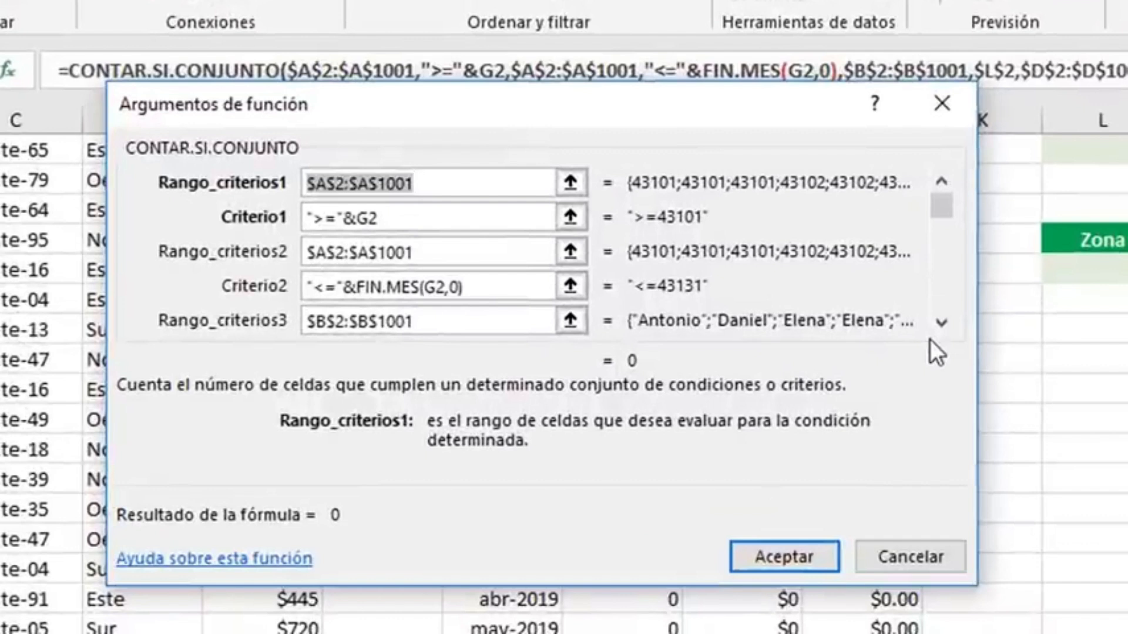
left_click(940, 323)
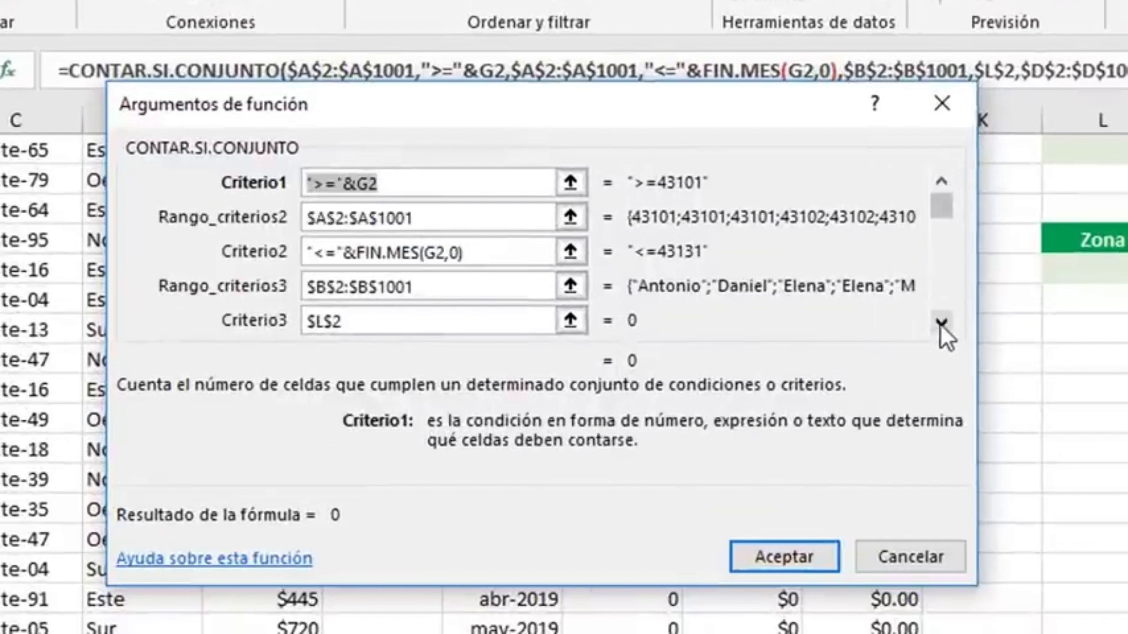
left_click(307, 321)
type("SI(")
key("End")
type("=\"\",")
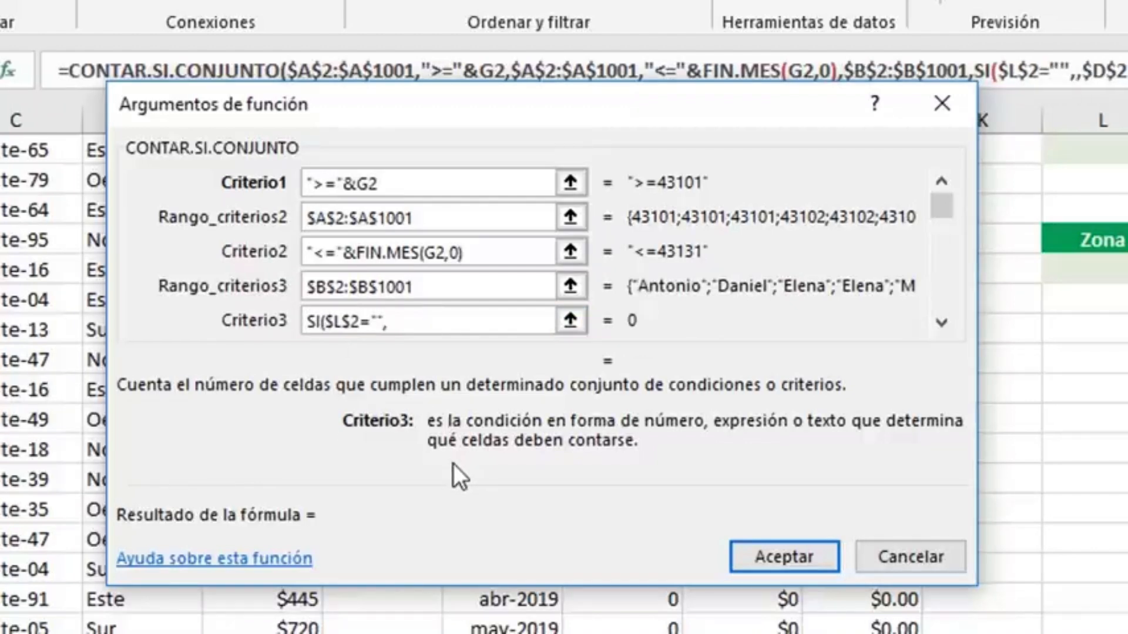
type("\"*")
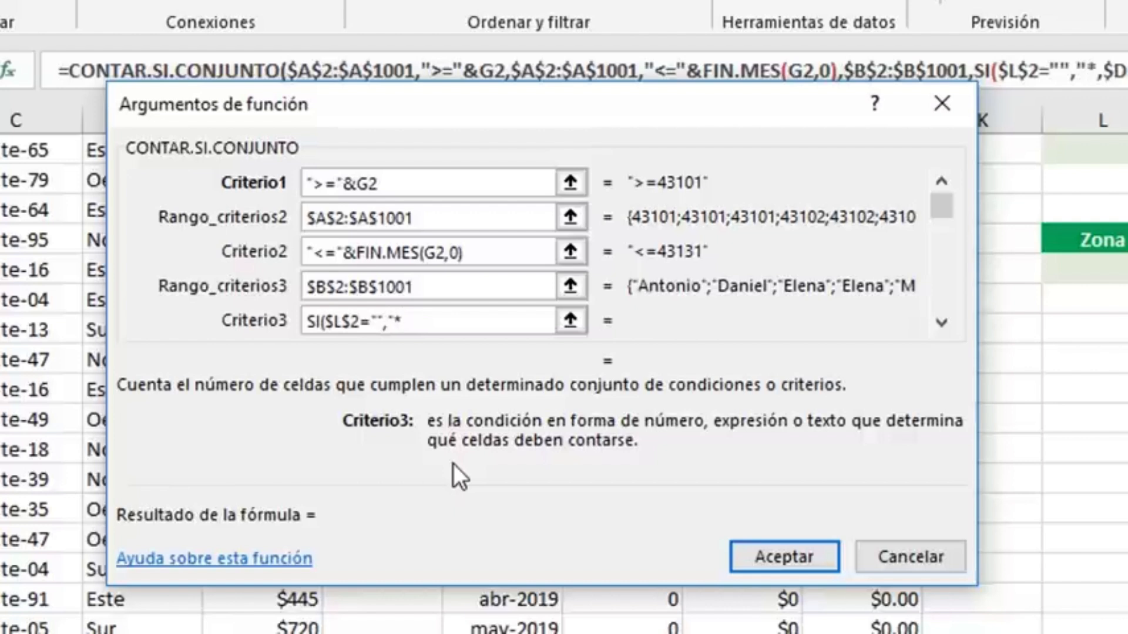
type("\",$")
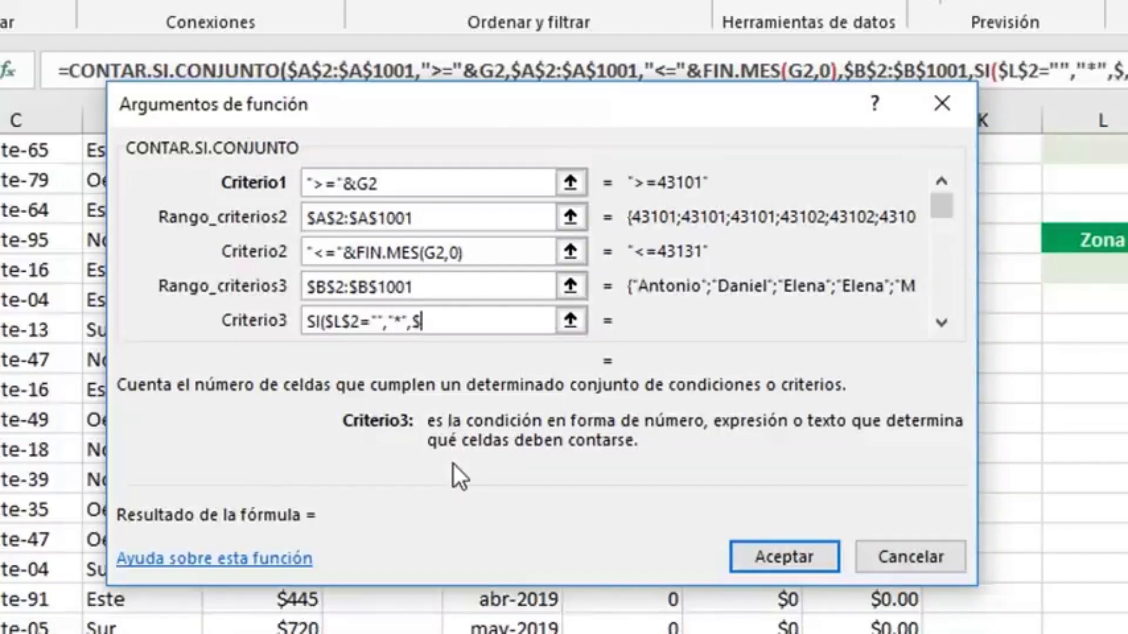
type("L$2)")
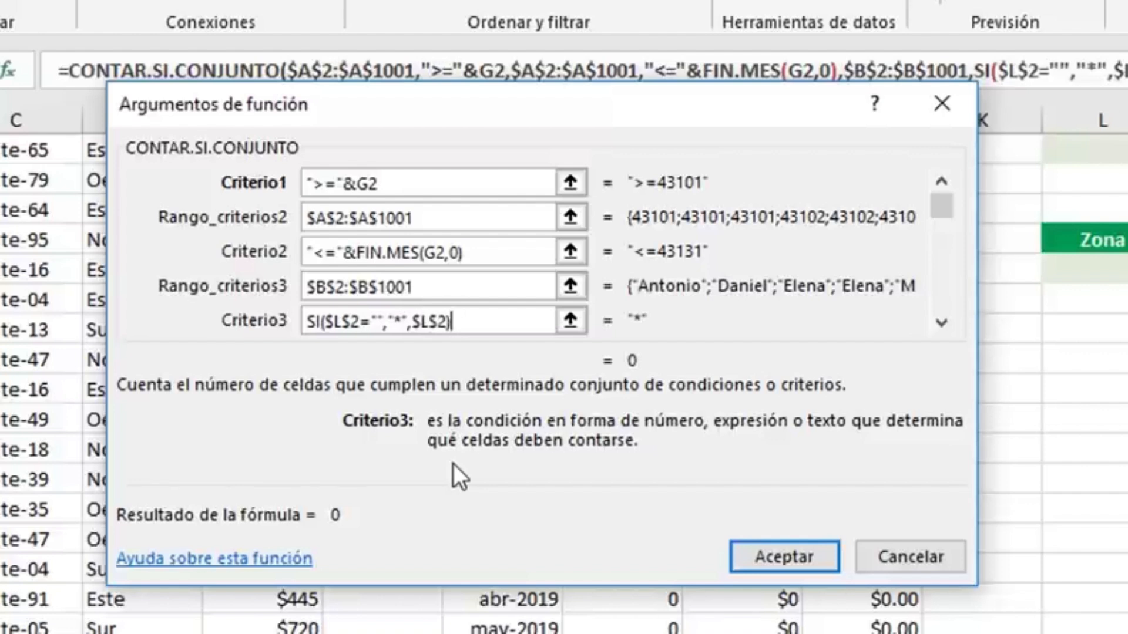
- Set Criterio4 of the count formula to SI($L$6="","*",$L$6), accept it, and fill H2 down through H19
left_click(941, 323)
left_click(941, 322)
left_click(308, 321)
type("SI($L$6")
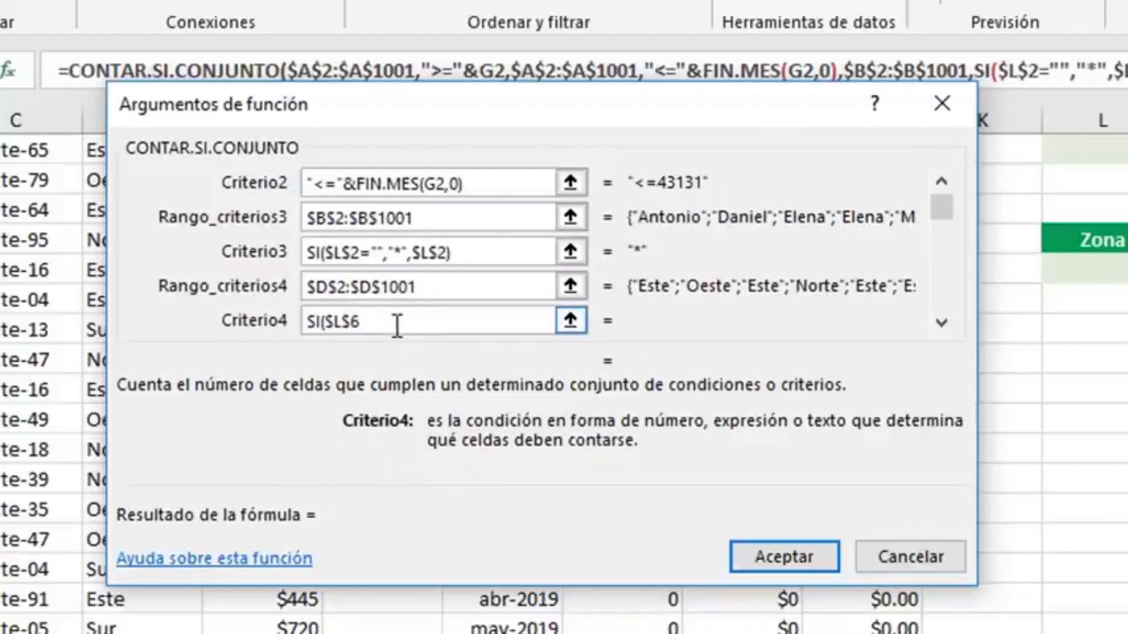
key("End")
type("=\"\",")
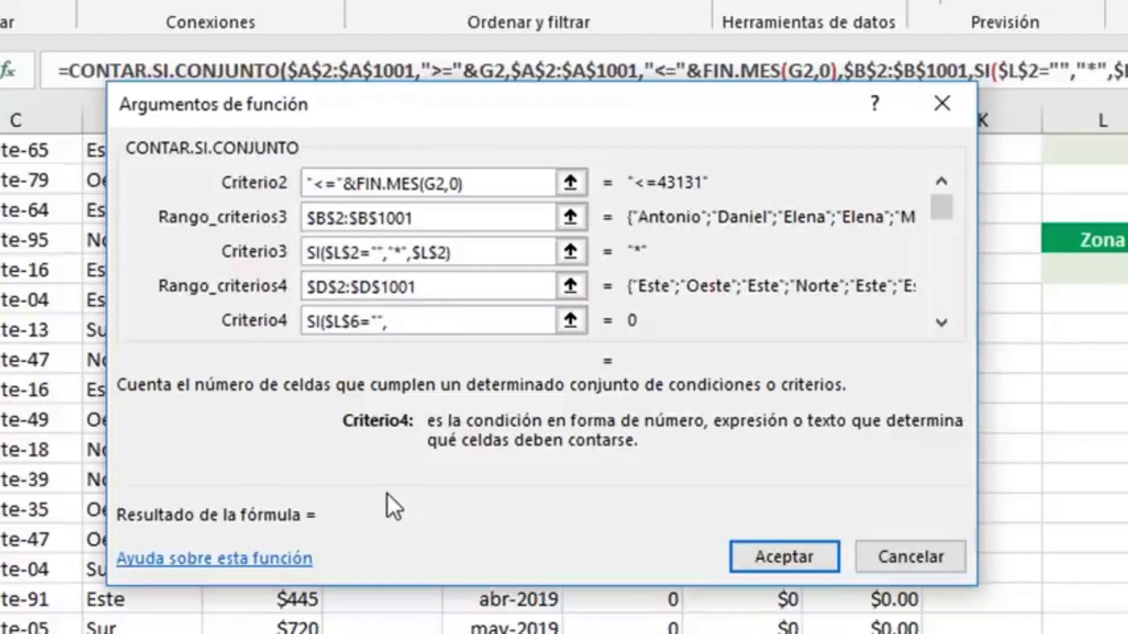
type("\"*\",$L$6")
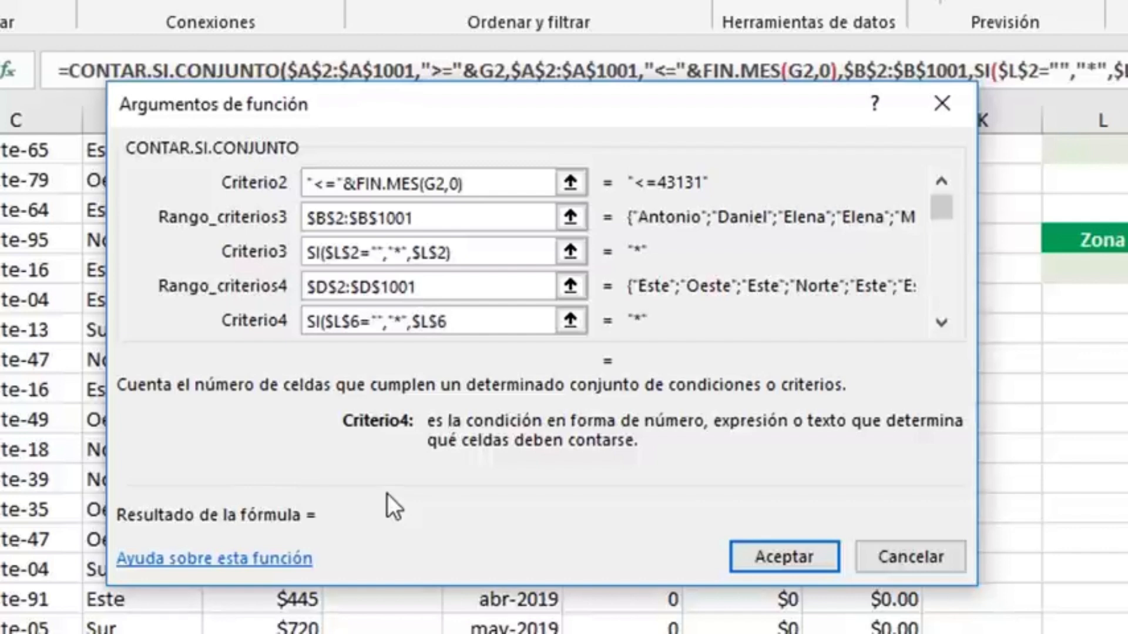
type(")")
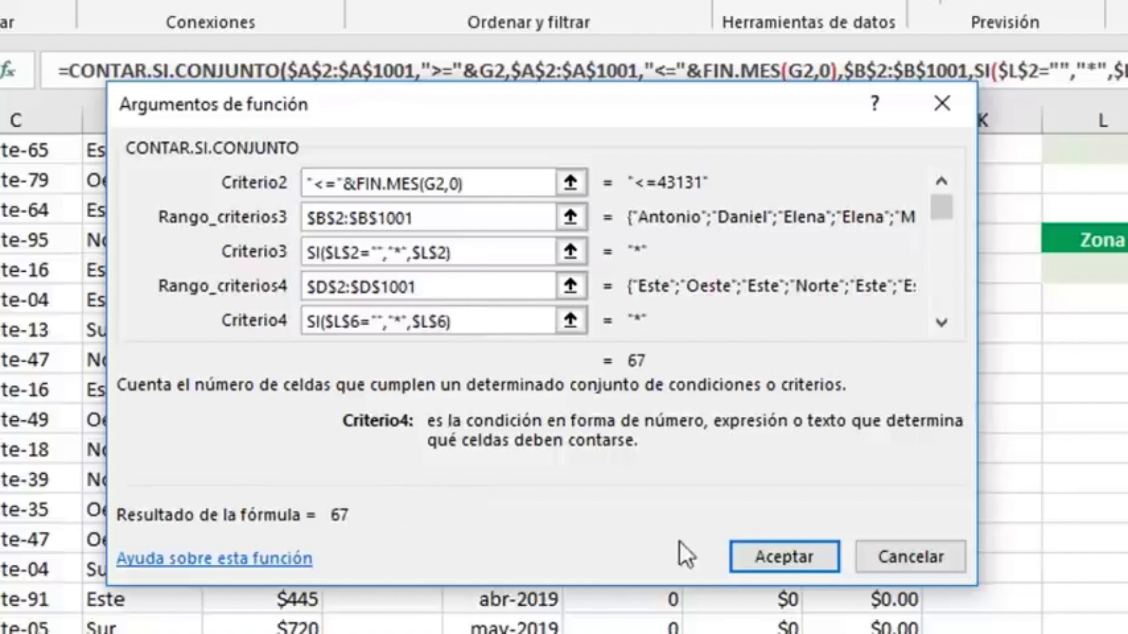
left_click(764, 552)
scroll(752, 345, "up", 1)
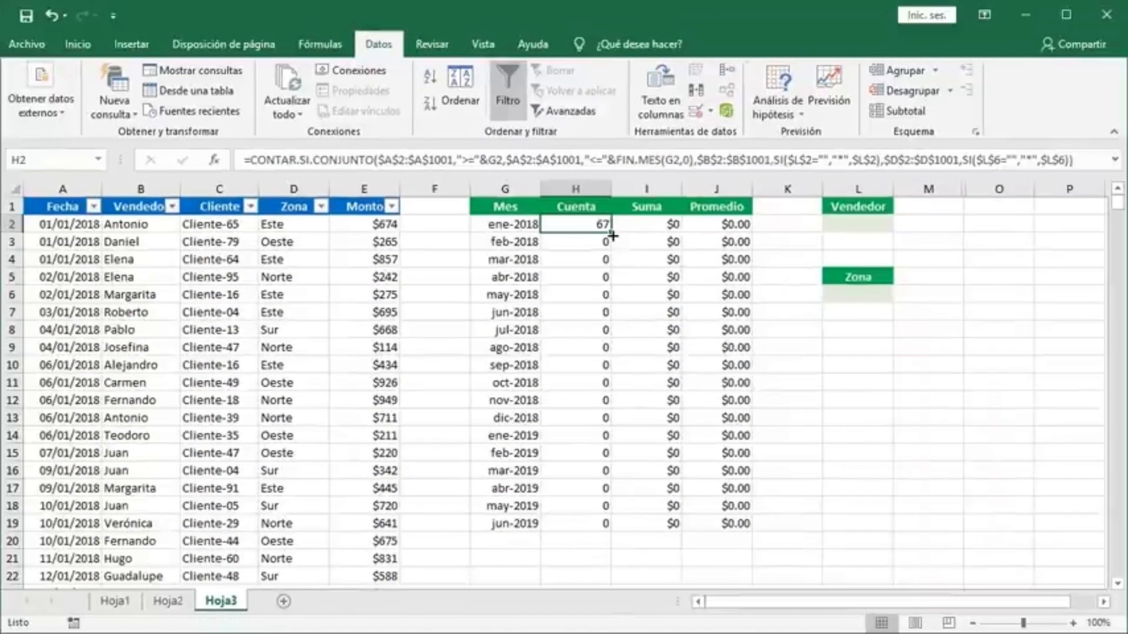
double_click(612, 236)
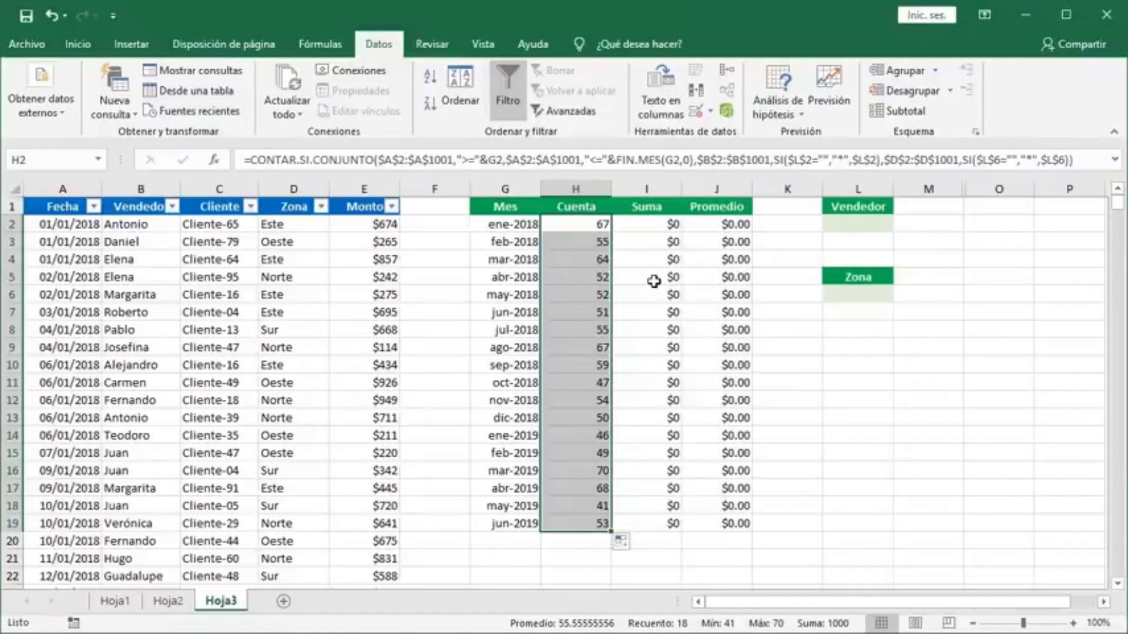
- Replace the seller and zone criteria in the I2 sum formula with the SI-based ones copied from H2, and fill down through I19
left_click(586, 225)
left_click_drag(699, 165, 1089, 160)
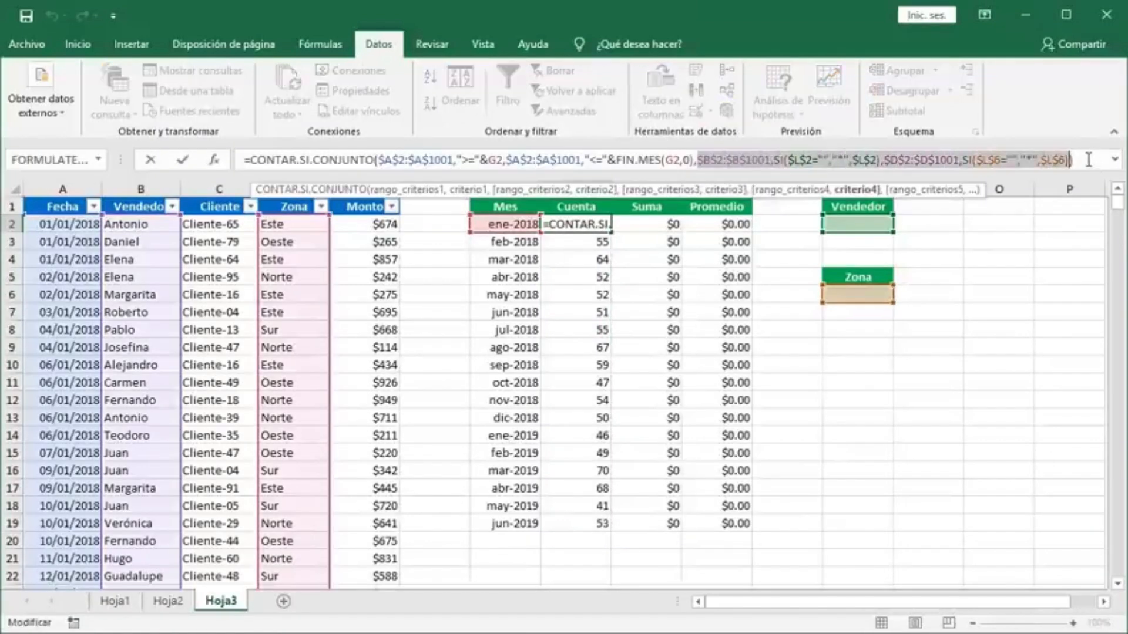
left_click(658, 223)
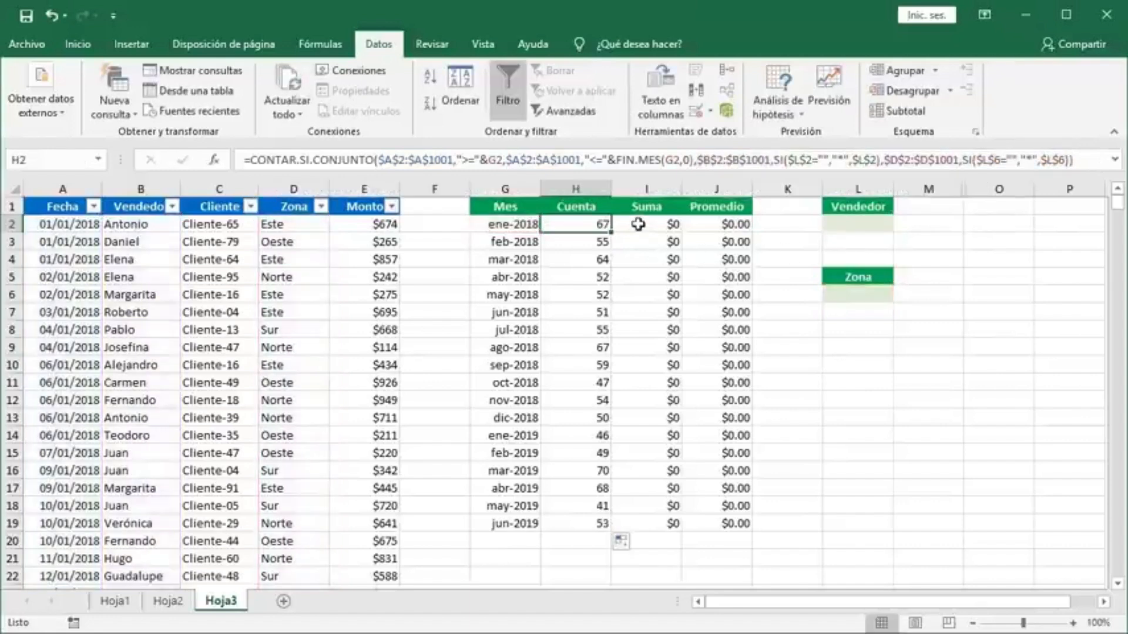
left_click_drag(762, 162, 970, 163)
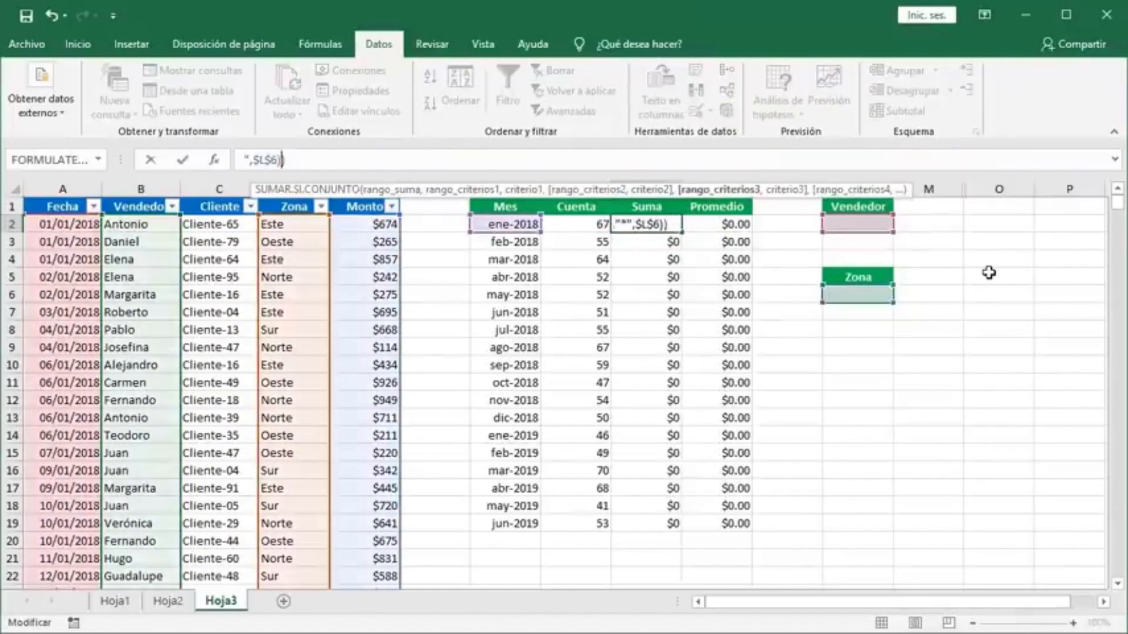
key("Return")
left_click(662, 223)
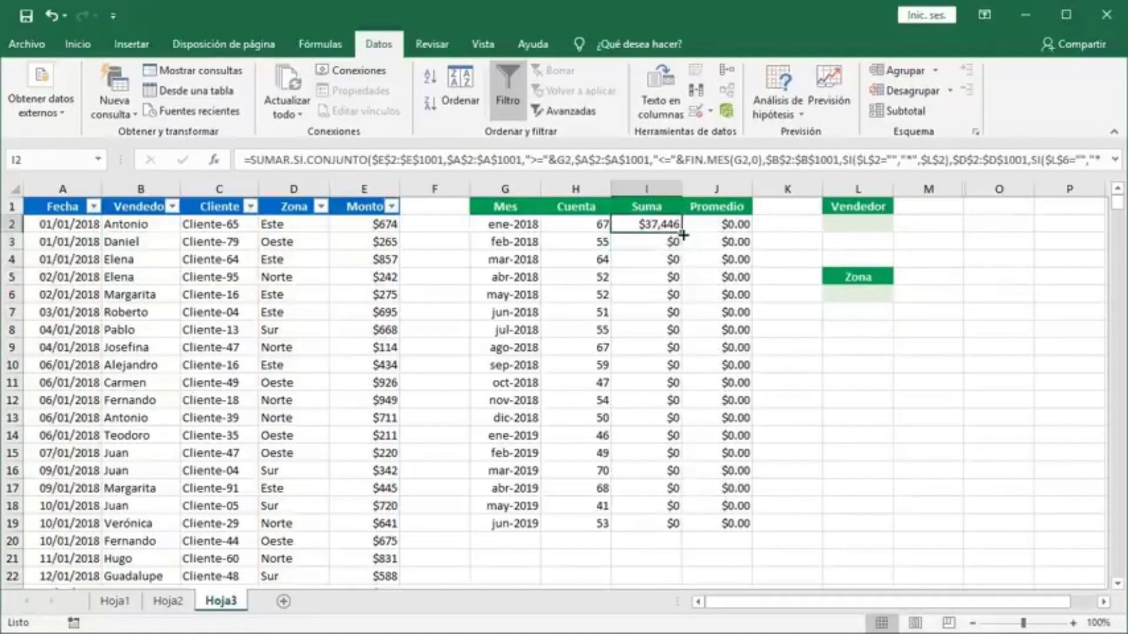
double_click(681, 233)
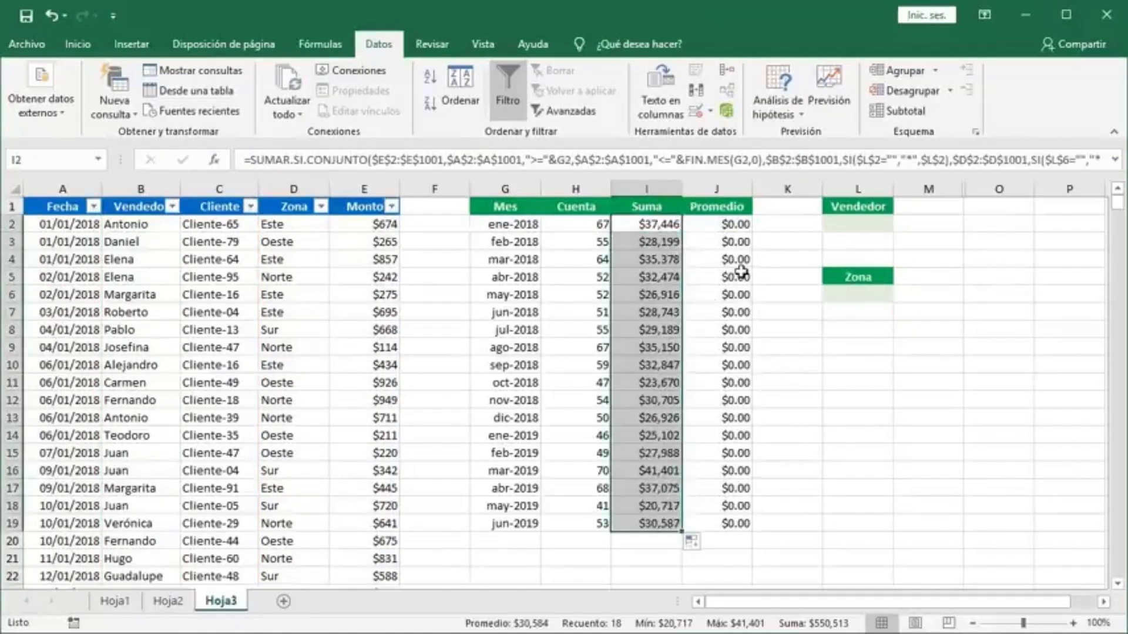
- Replace J2's seller and zone criteria with $B$2:$B$1001,SI($L$2="","*",$L$2),$D$2:$D$1001,SI($L$6="","*",$L$6) and fill the average formula down through J19
left_click(717, 224)
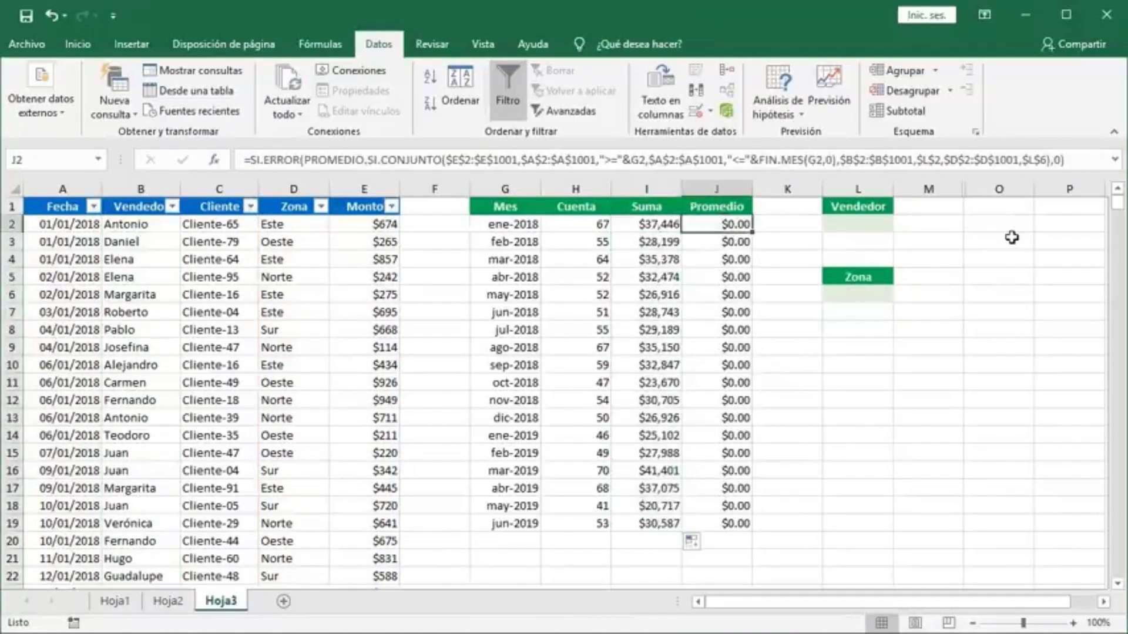
left_click(1114, 159)
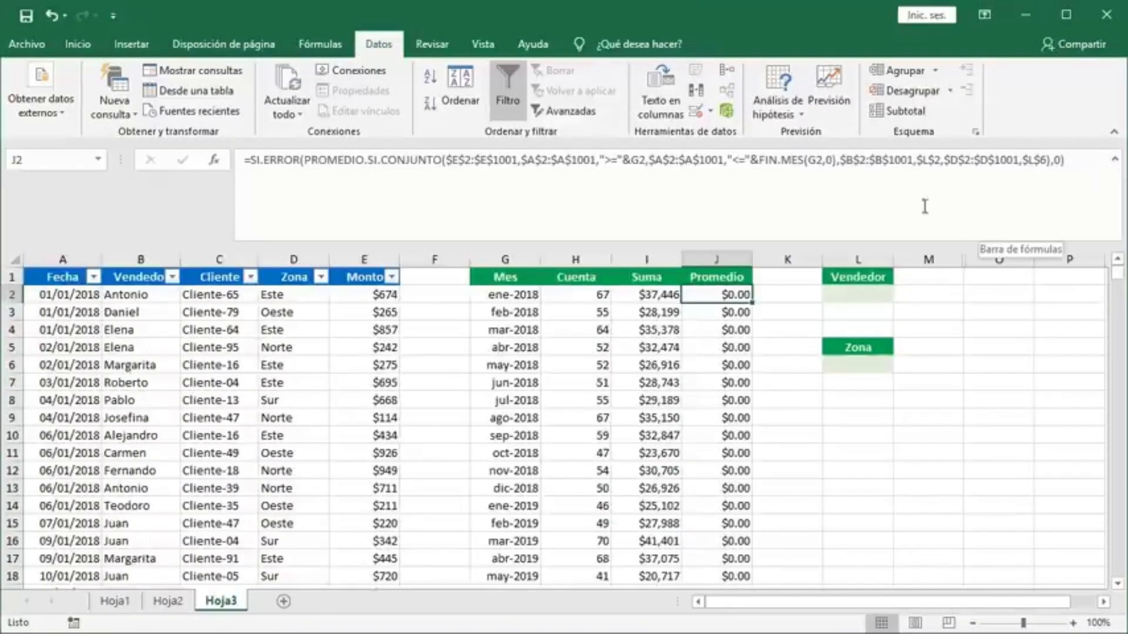
left_click_drag(837, 160, 1046, 160)
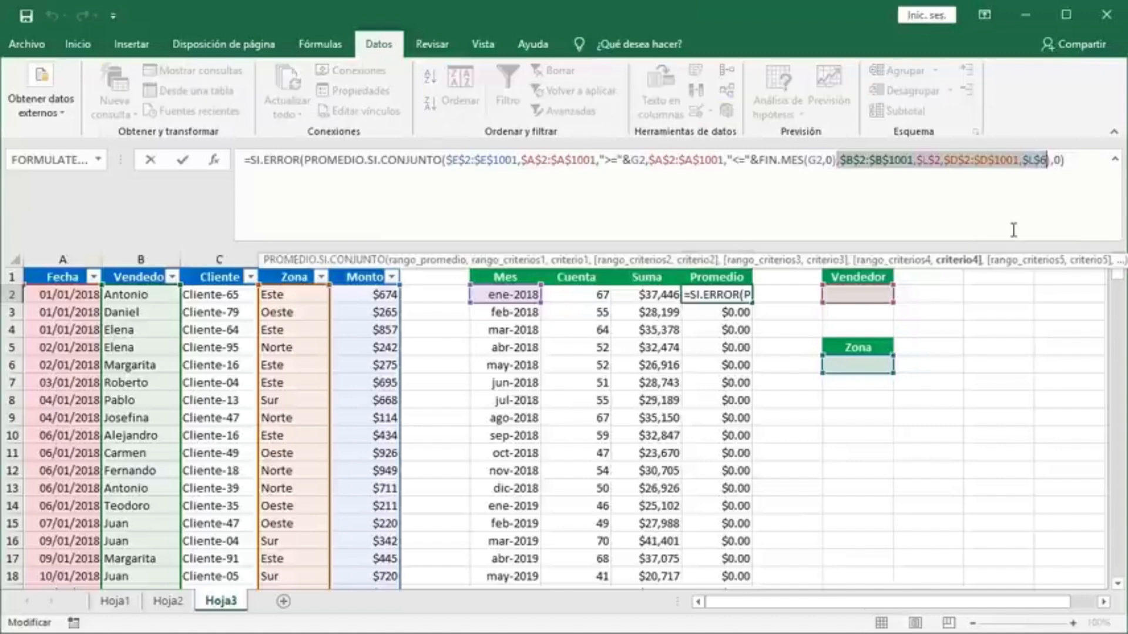
key("BackSpace")
type(",$B$2:$B$1001,SI($L$2=\"\",\"*\",$L$2),$D$2:$D$1001,SI($L$6=\"\",\"*\",$L$6)")
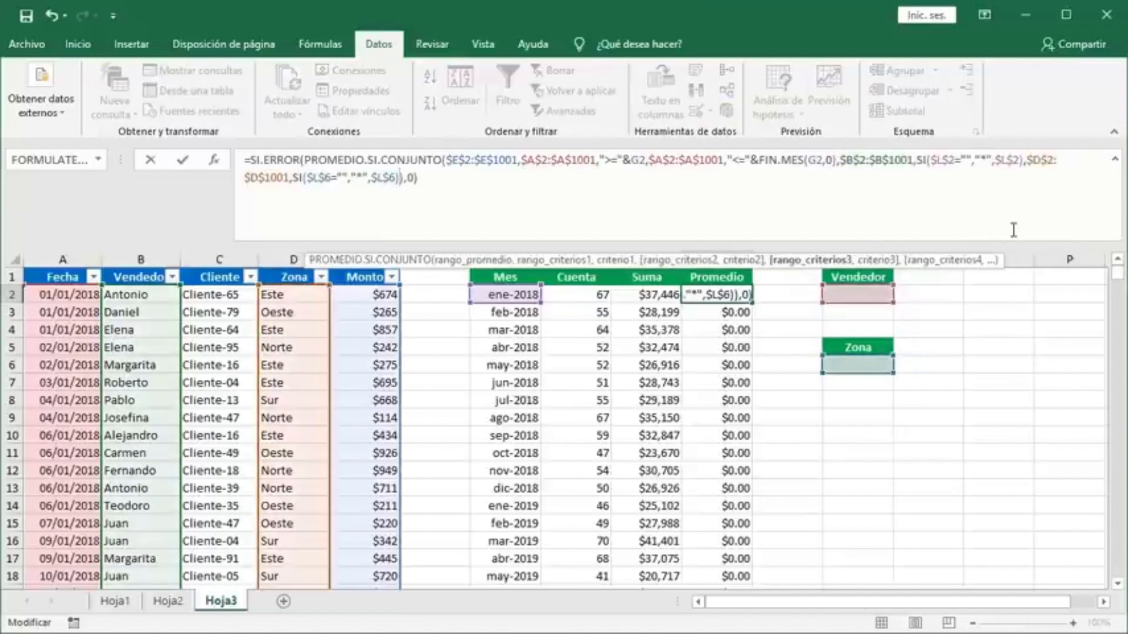
key("Return")
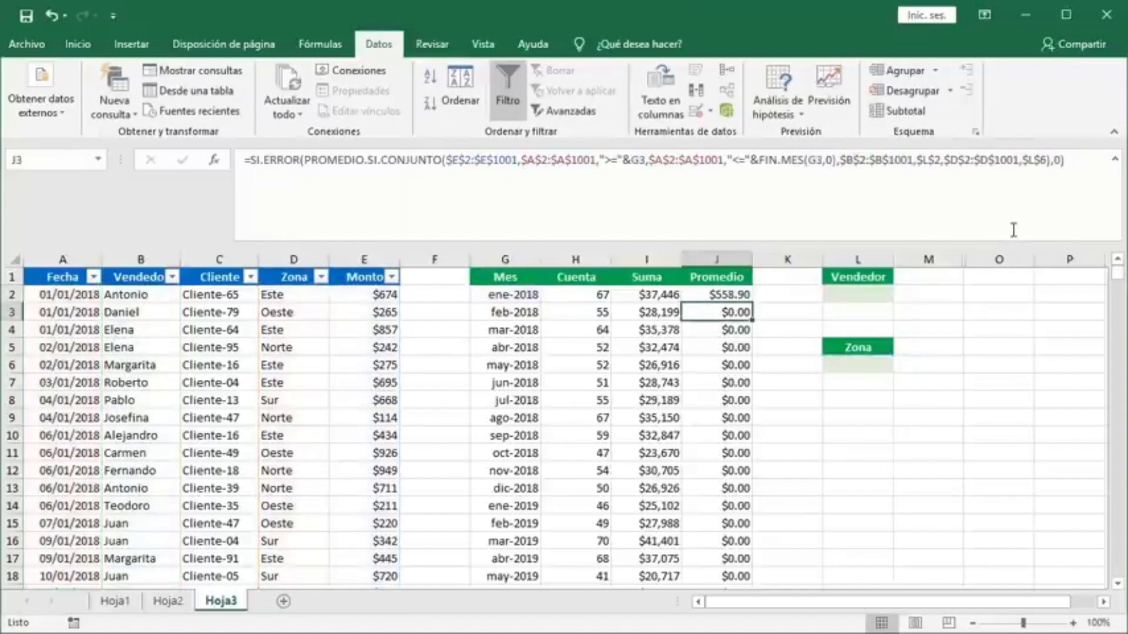
left_click(1115, 160)
left_click(711, 226)
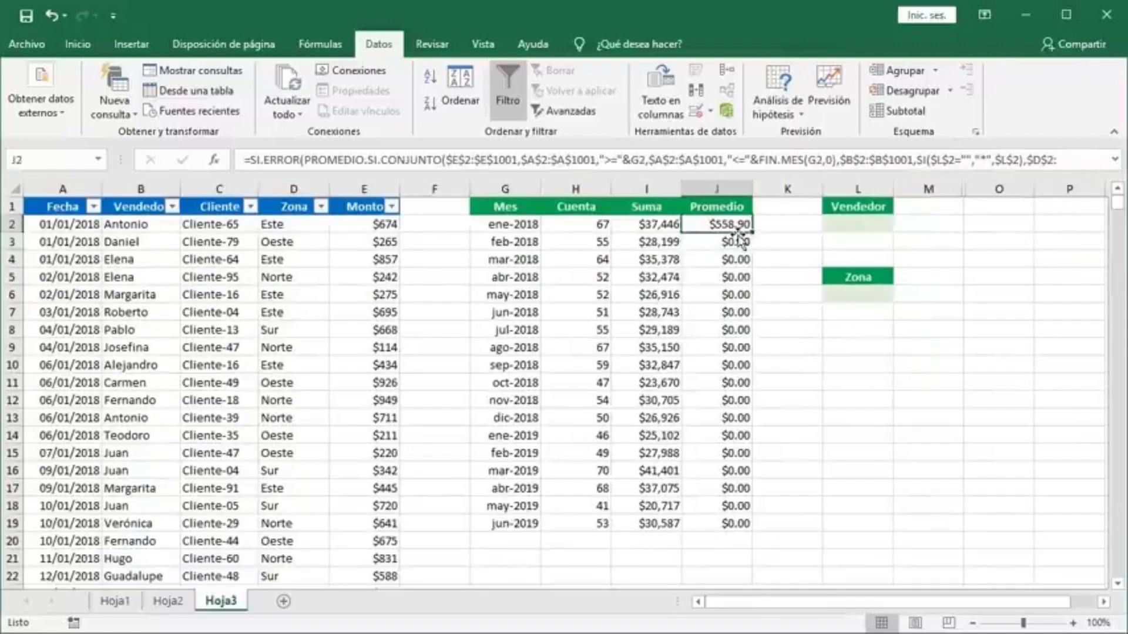
double_click(754, 233)
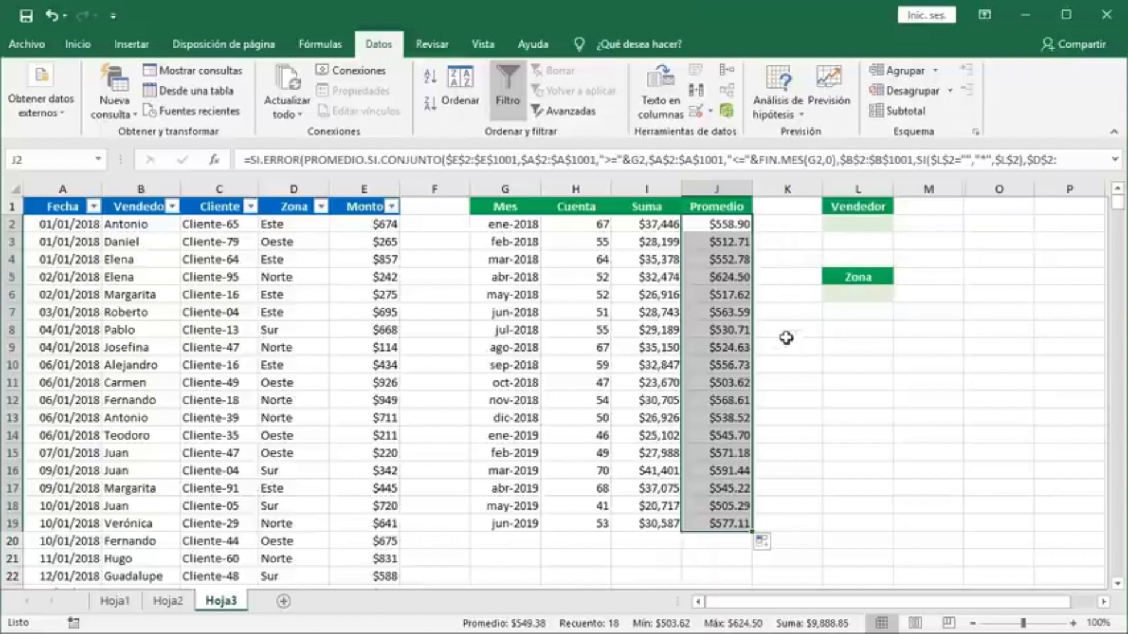
- Test the summary with a single seller chosen from the Vendedor list in L2, and clear that cell again
left_click(727, 223)
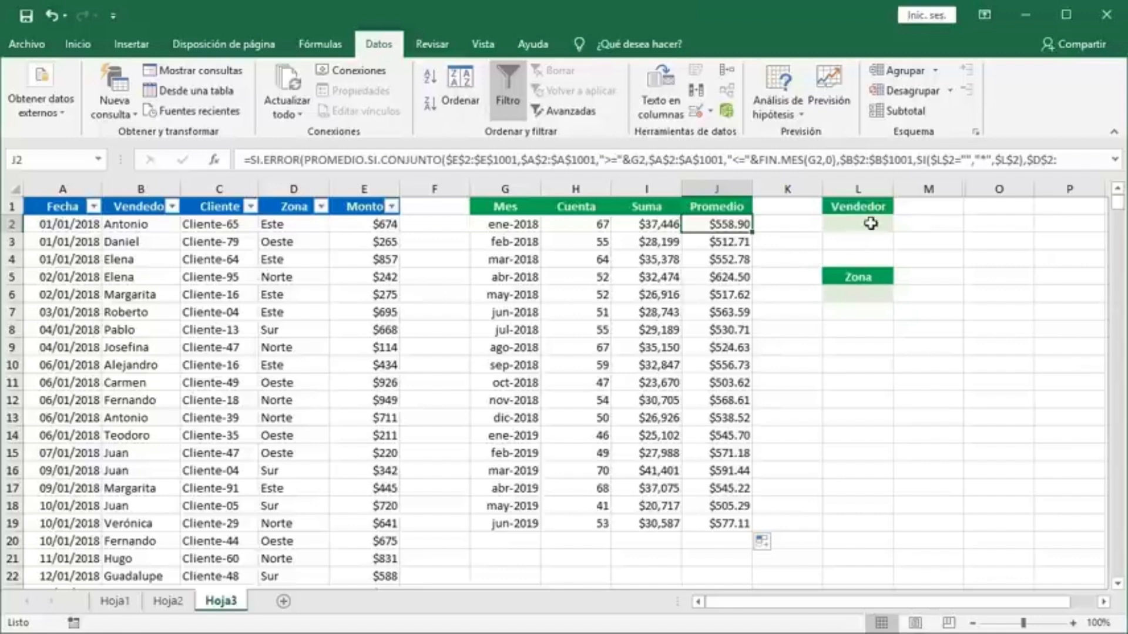
left_click(864, 223)
left_click(900, 223)
left_click(878, 272)
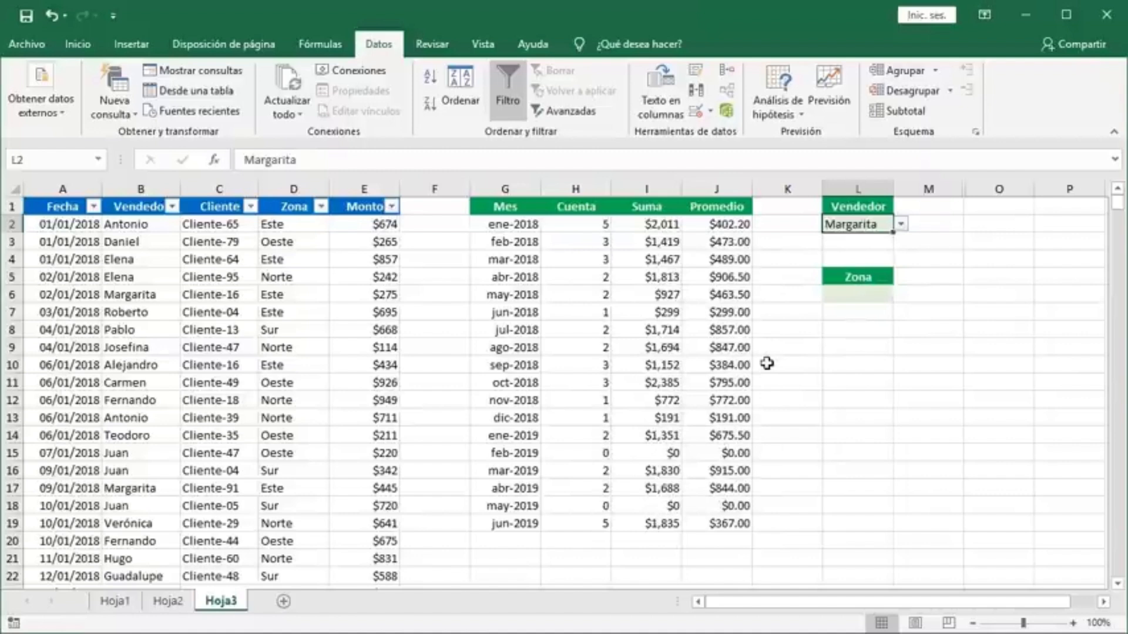
key("Delete")
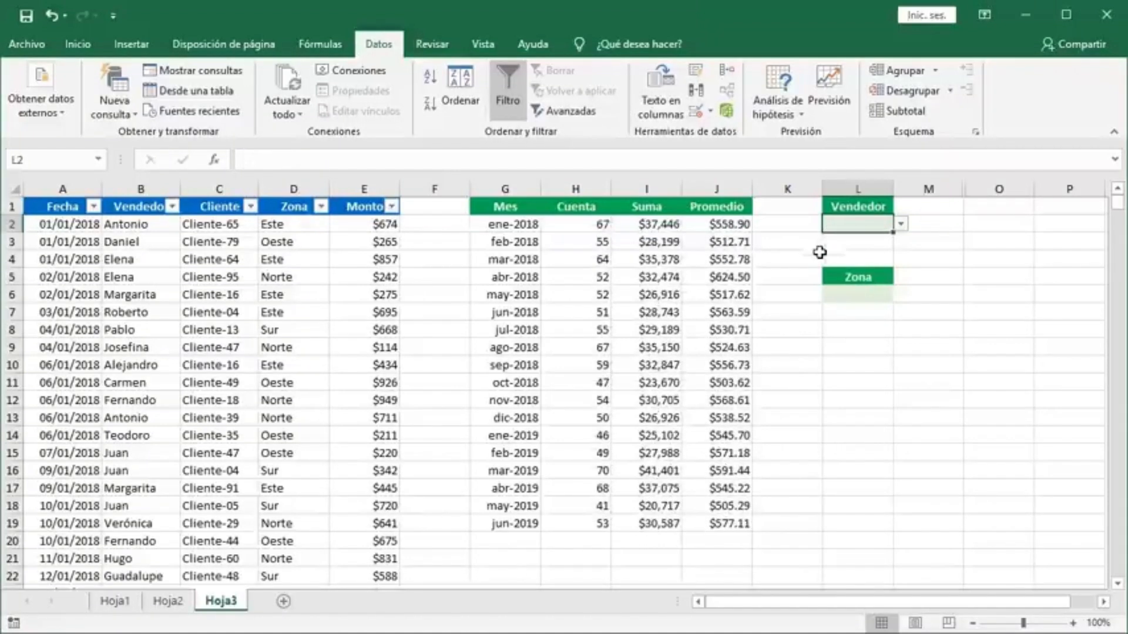
- Filter the monthly summary by zone Este in L6 and by a seller chosen from the Vendedor list in L2
left_click(840, 295)
left_click(900, 295)
left_click(878, 330)
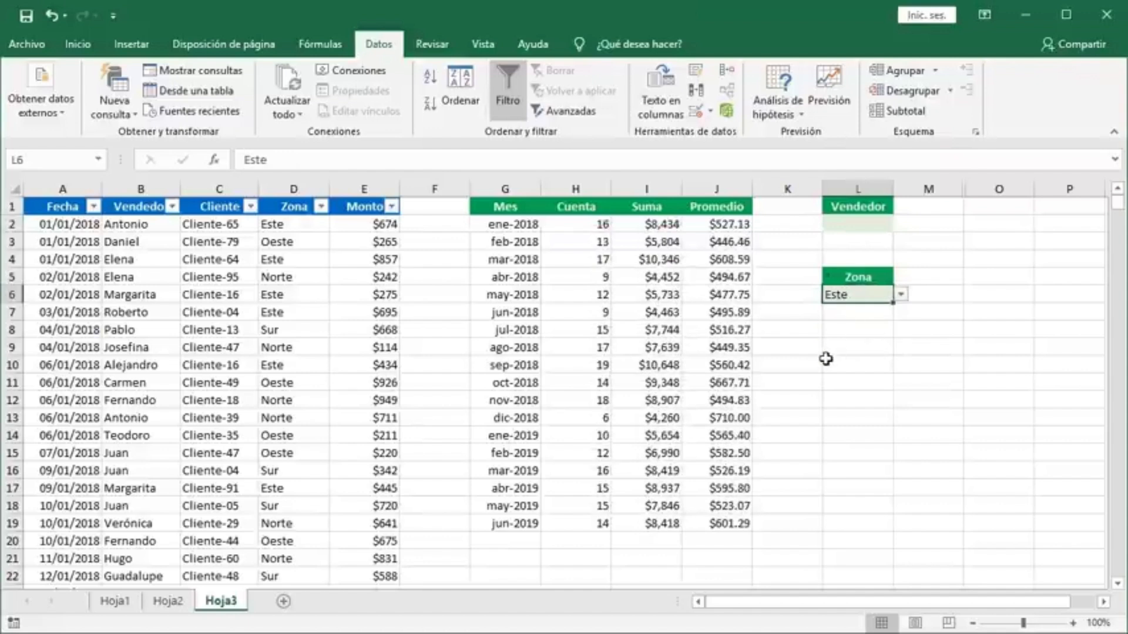
left_click(872, 224)
left_click(900, 224)
left_click(858, 261)
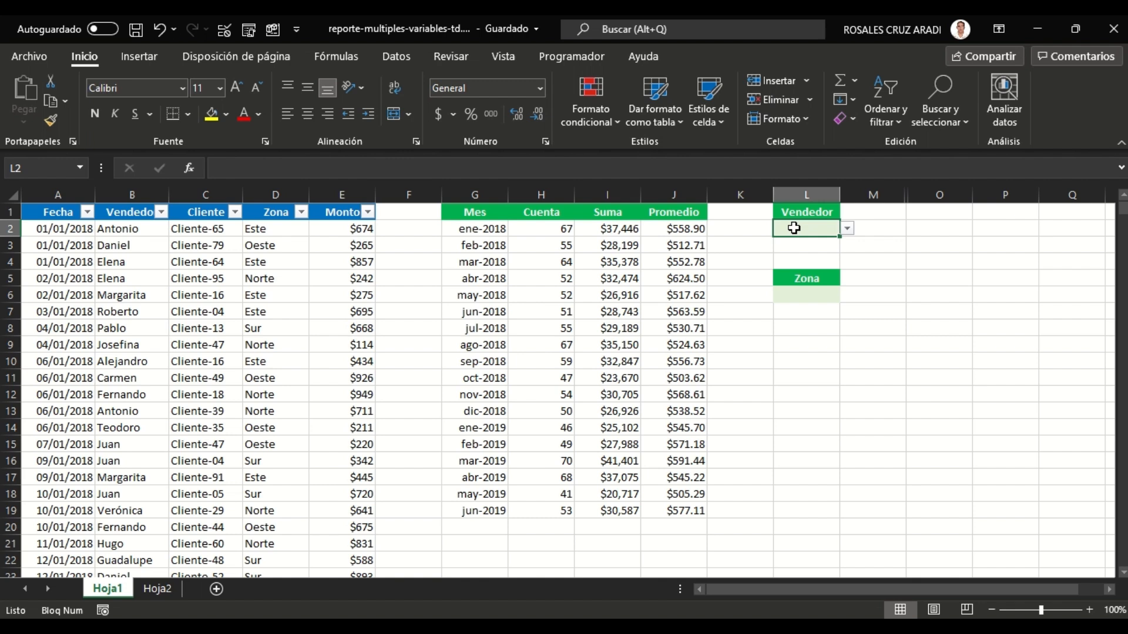
- In the reporte-multiples-variables workbook, examine the count, sum and average formulas in H2, I2 and J2 of Hoja1 without changing them
left_click(531, 236)
left_click(574, 168)
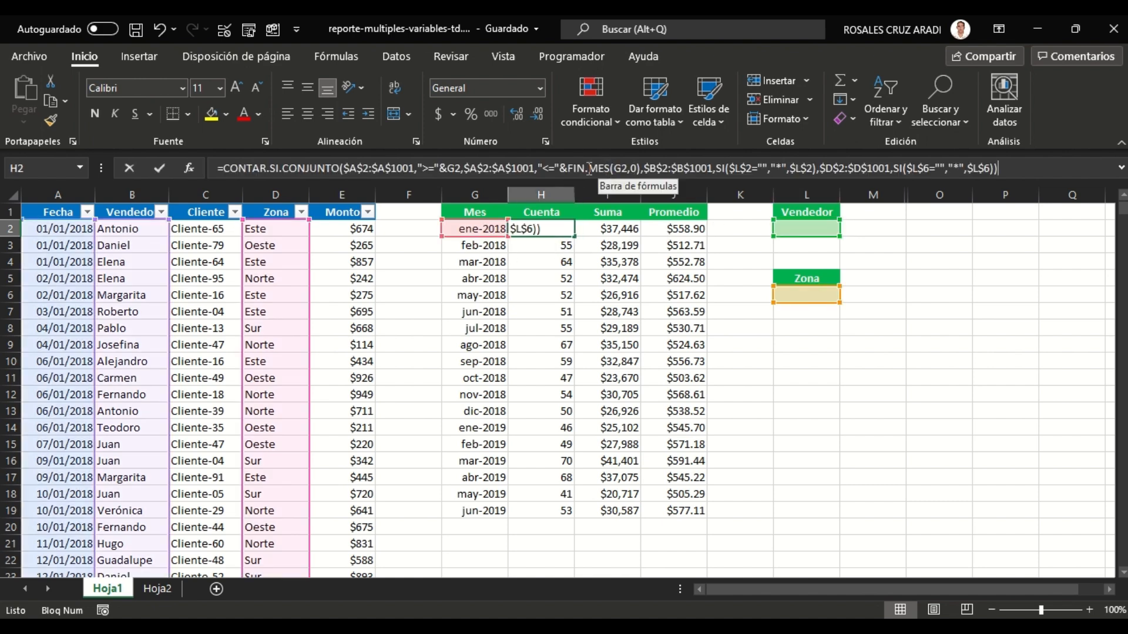
left_click_drag(333, 168, 224, 169)
key("Escape")
left_click(587, 233)
left_click_drag(332, 168, 223, 168)
key("Escape")
left_click(681, 228)
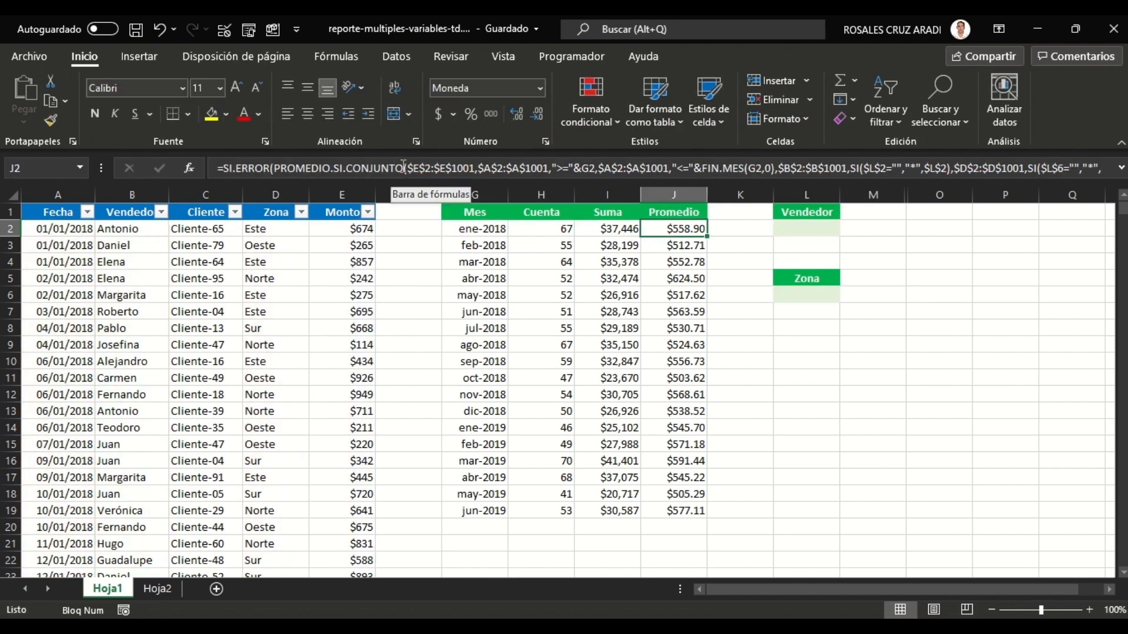
left_click(308, 169)
key("Escape")
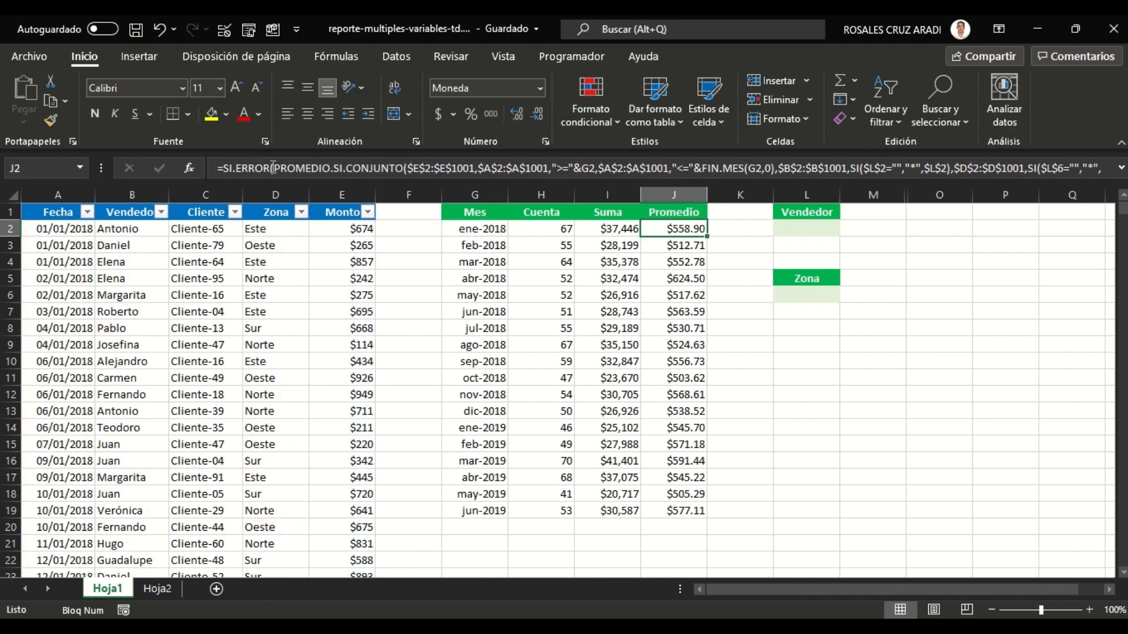
left_click(273, 168)
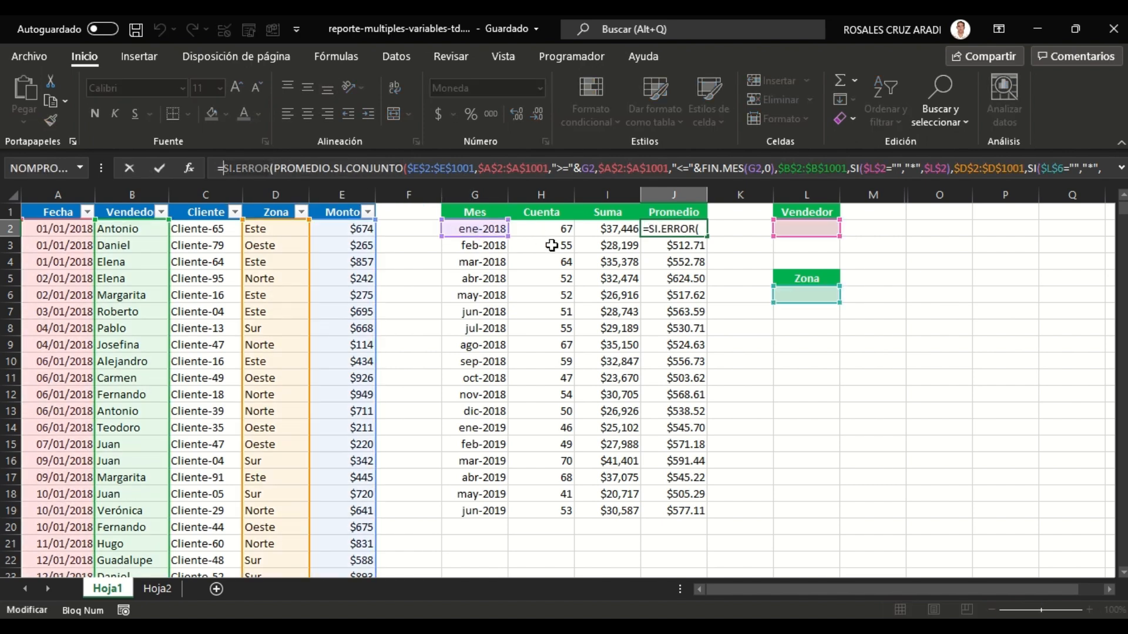
key("Escape")
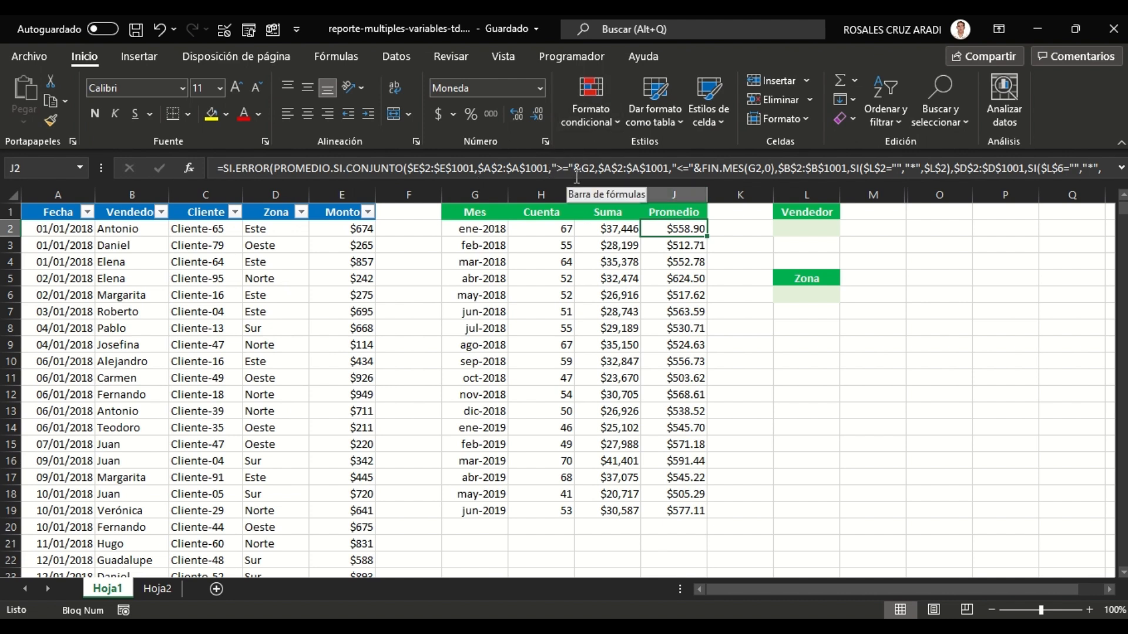
- Examine the months in G2:G19 and how the average formula in J3 refers to its month and date ranges
left_click_drag(477, 232, 483, 511)
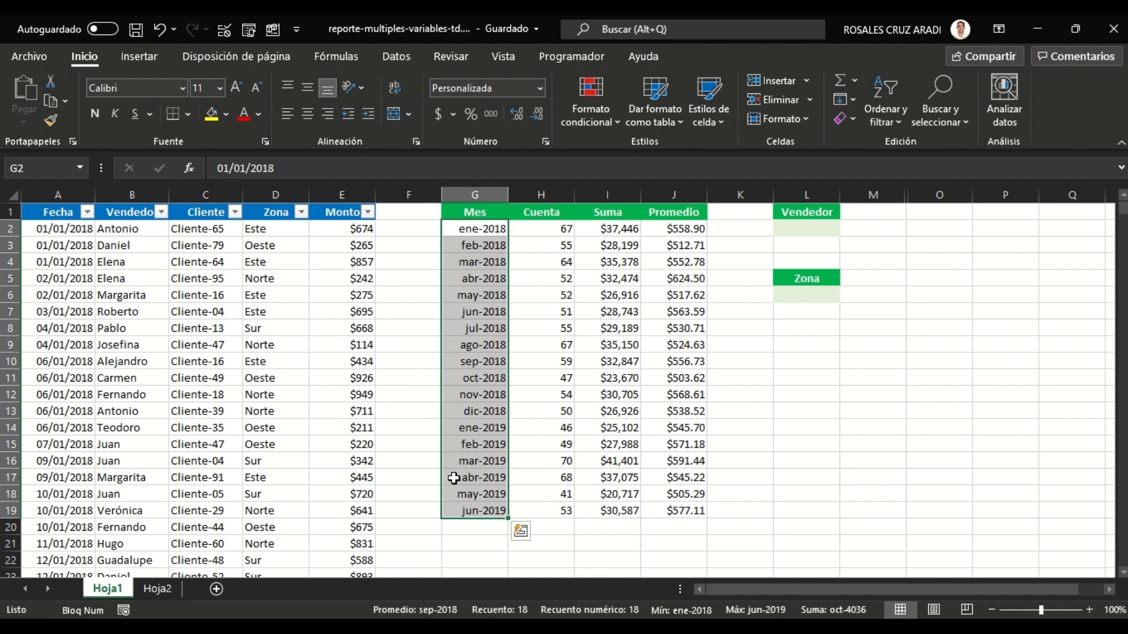
left_click(669, 244)
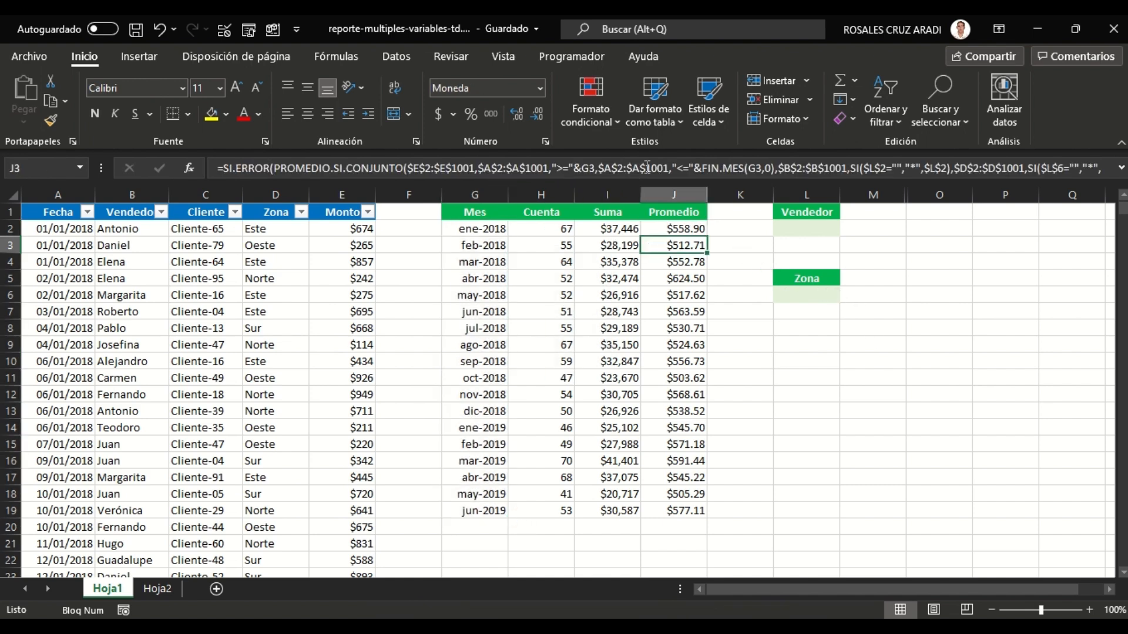
left_click(668, 166)
double_click(649, 169)
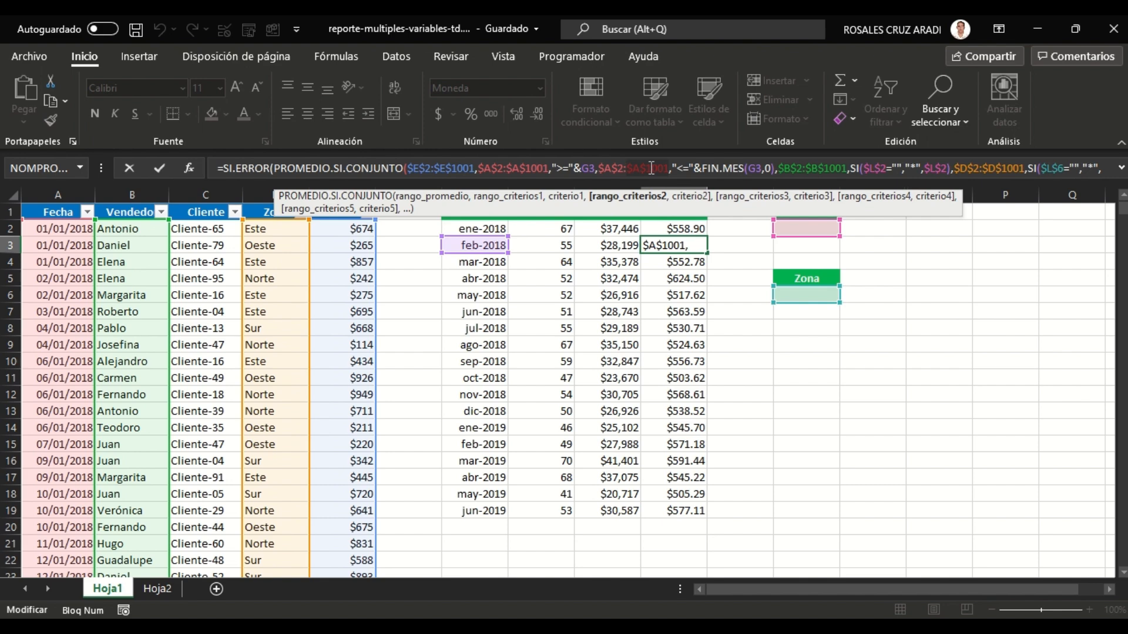
key("Escape")
- Filter the summary by a seller in L2 and zone Este in L6, and review the monthly results in G2:J19
left_click(816, 227)
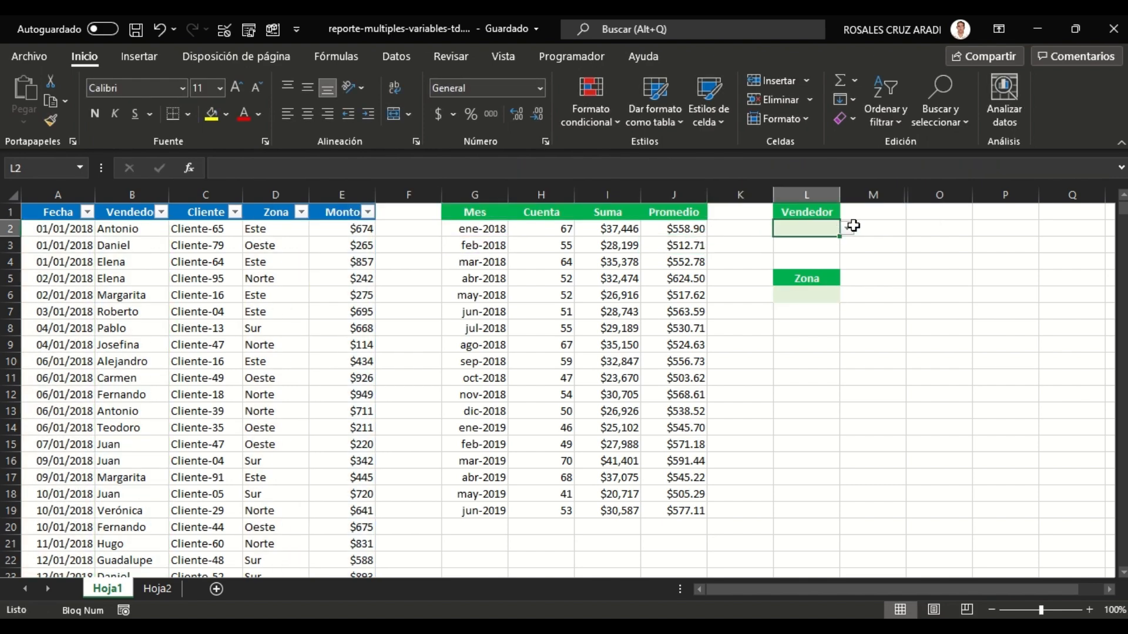
left_click(846, 228)
left_click(804, 286)
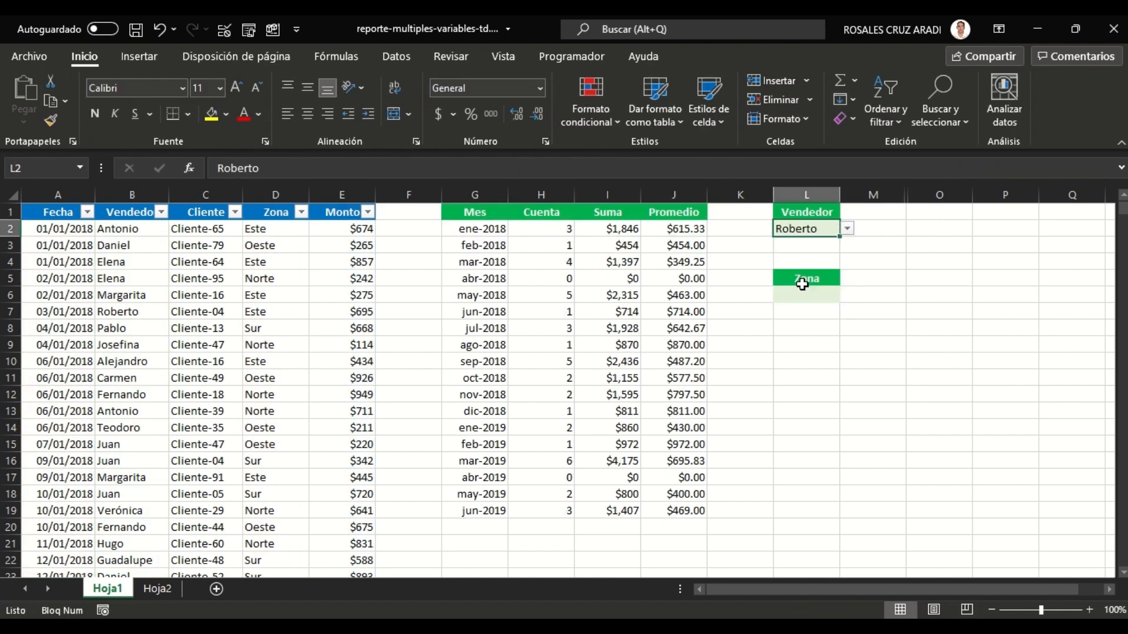
left_click(831, 295)
left_click(846, 296)
left_click(798, 328)
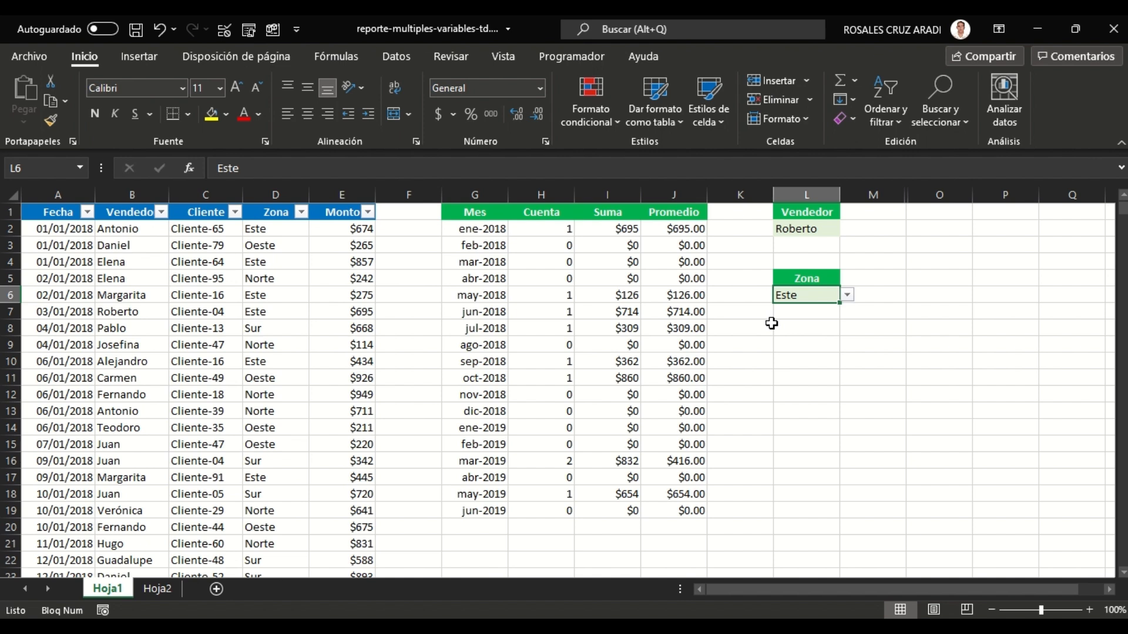
left_click(696, 327)
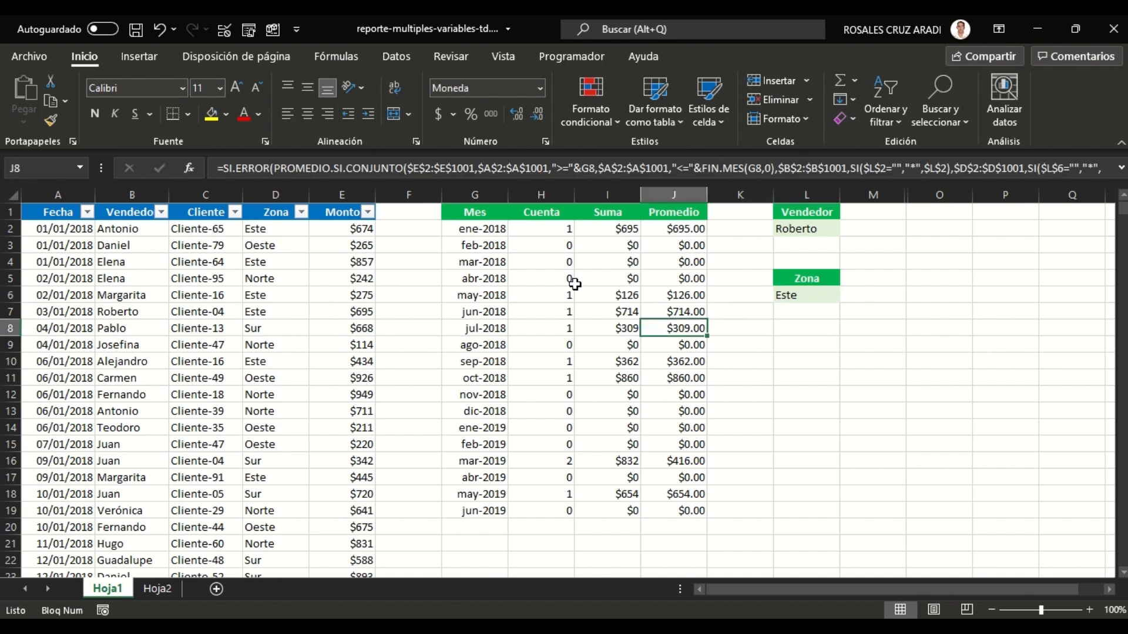
left_click_drag(469, 234, 825, 513)
left_click(856, 344)
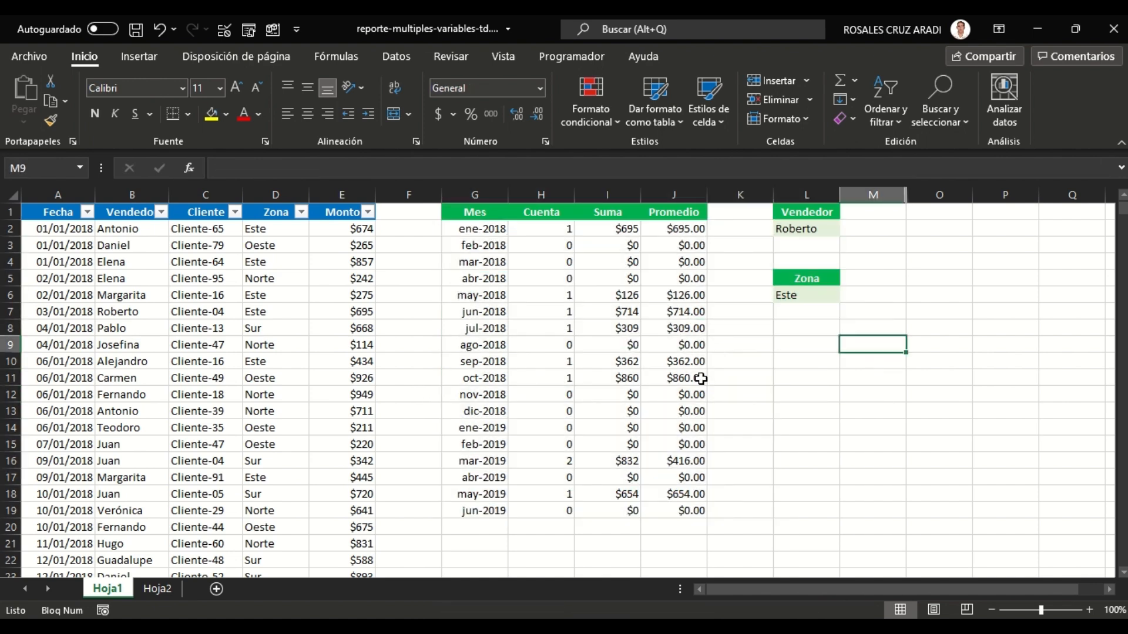
- Look over the sales table on Hoja2 from its header row down to the last record
left_click(157, 589)
left_click_drag(68, 212, 208, 415)
left_click(209, 416)
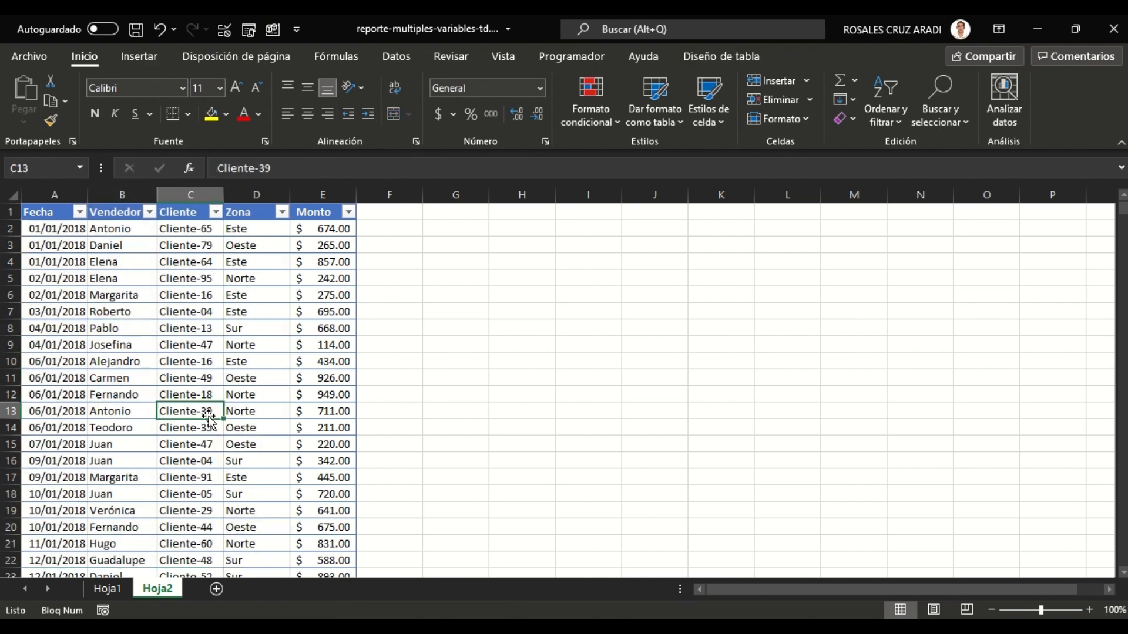
key("ctrl+Down")
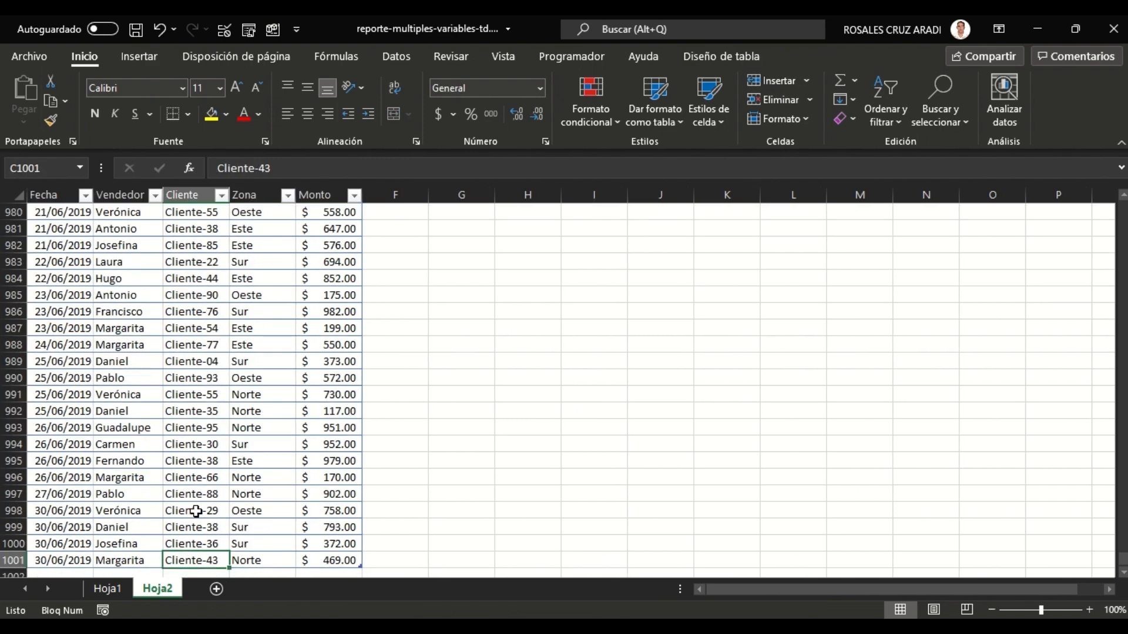
key("ctrl+Up")
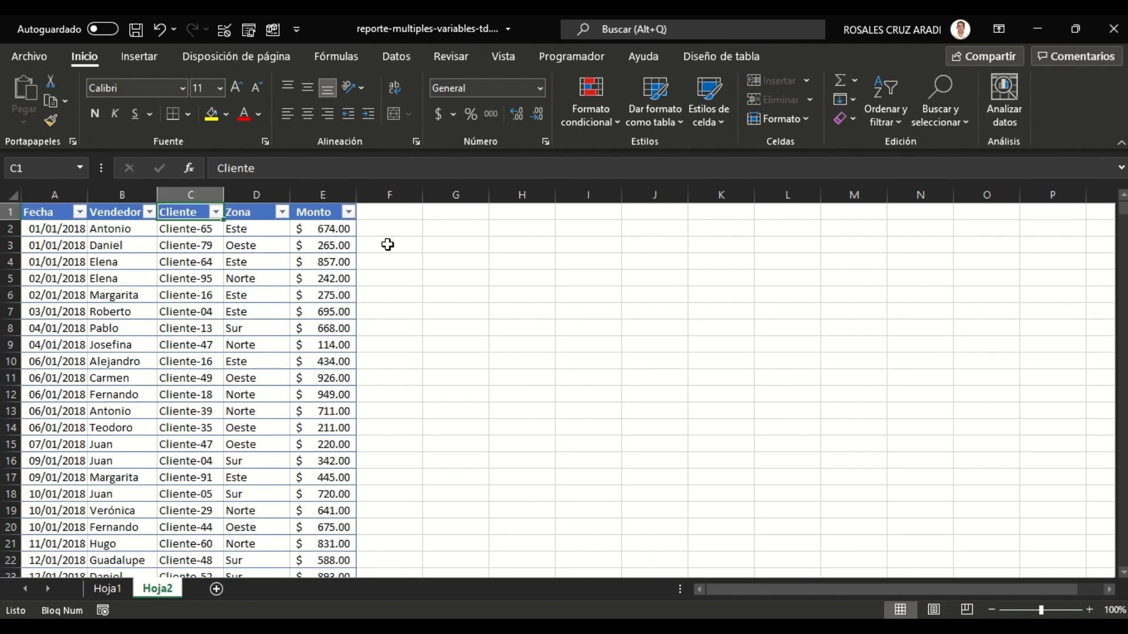
- Insert a pivot table on the existing sheet Hoja2 at cell G2, using the whole sales table Tabla1 as its source
left_click(450, 234)
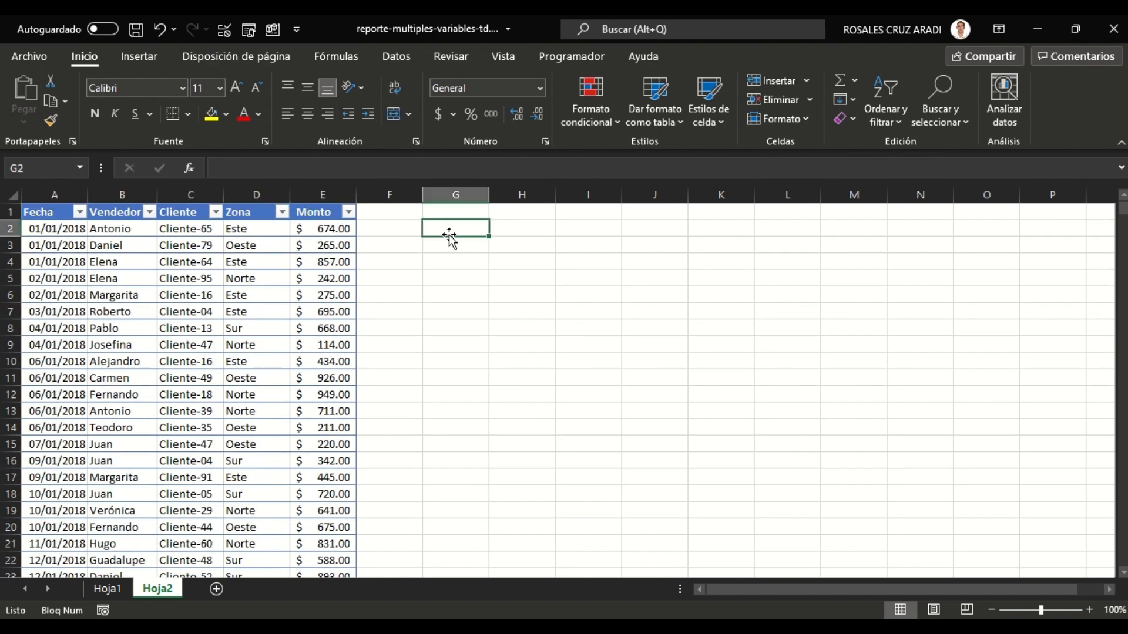
left_click(146, 61)
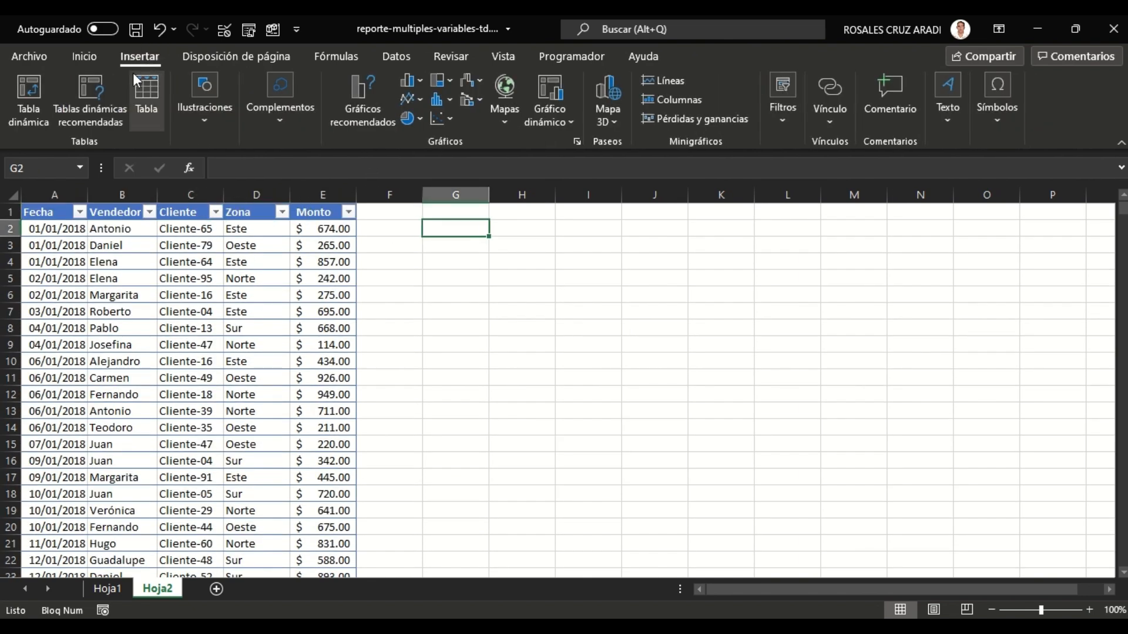
left_click(29, 104)
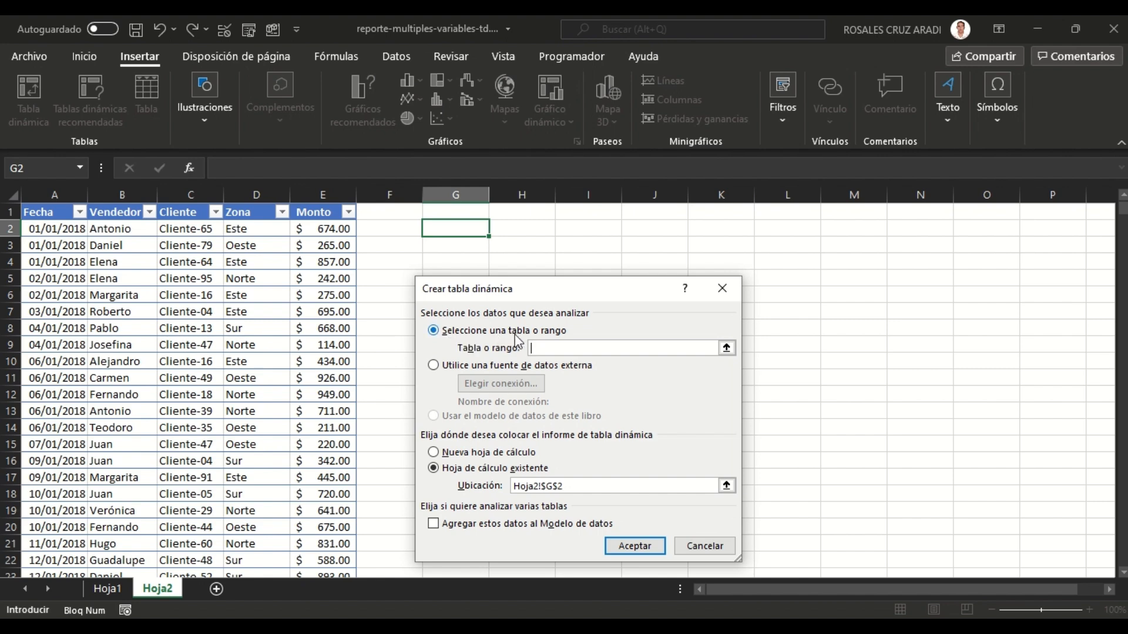
left_click(59, 210)
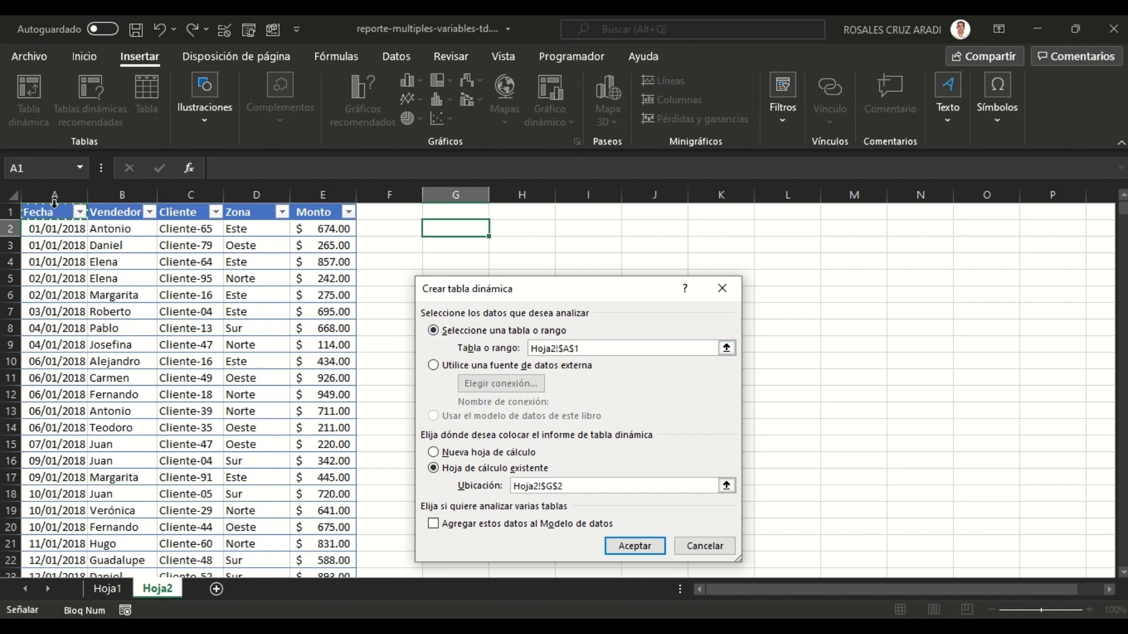
key("ctrl+shift+Down")
key("ctrl+shift+Right")
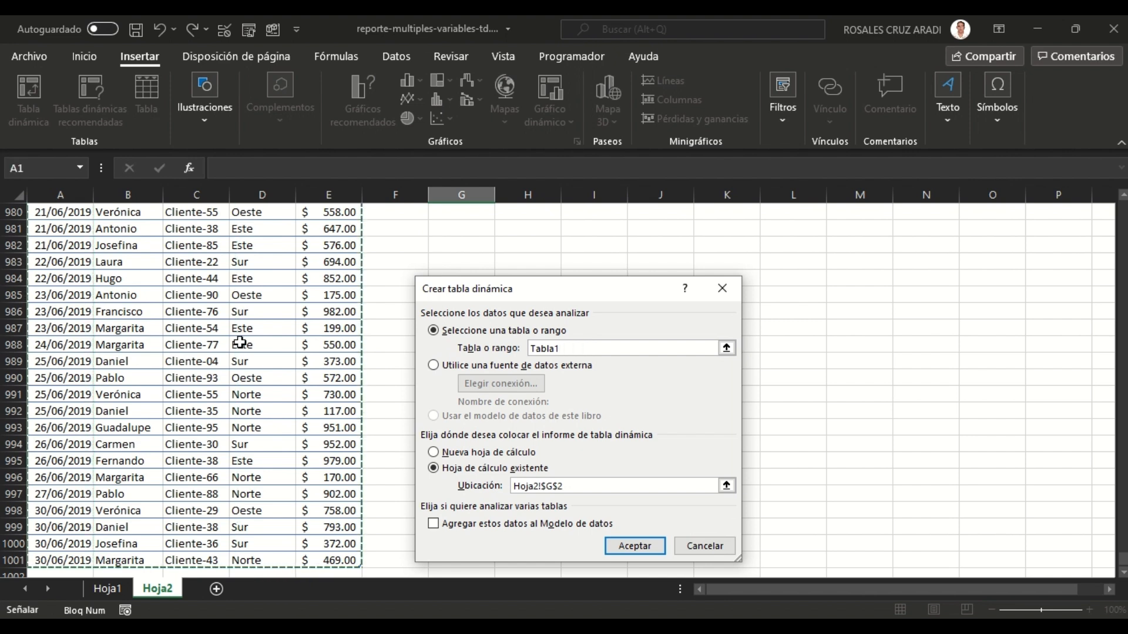
left_click_drag(566, 350, 507, 349)
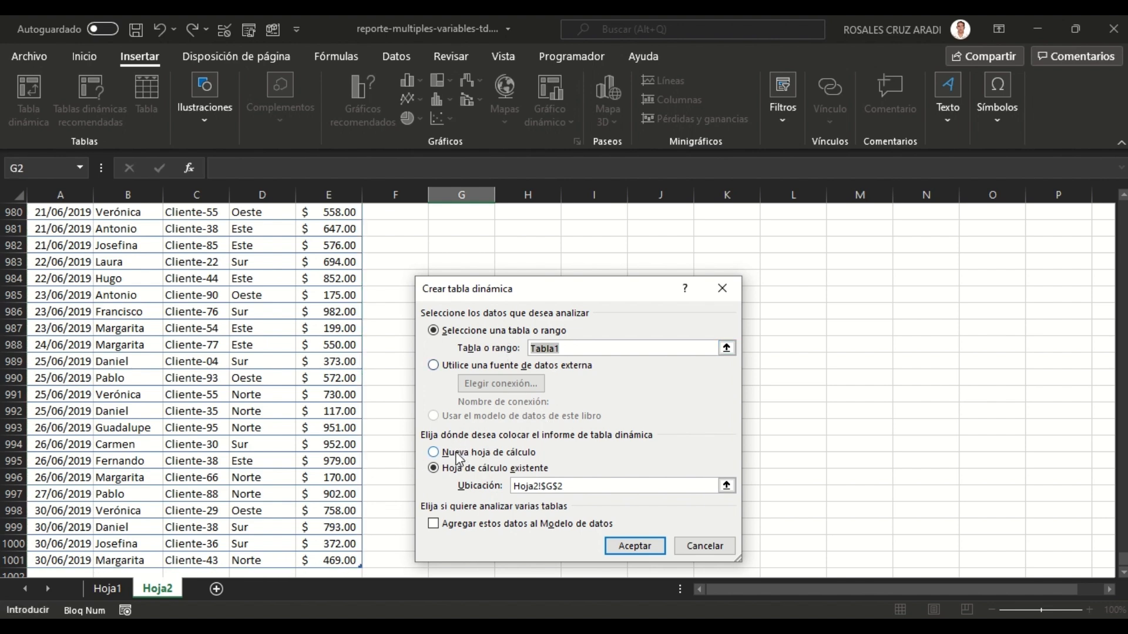
scroll(581, 484, "up", 1)
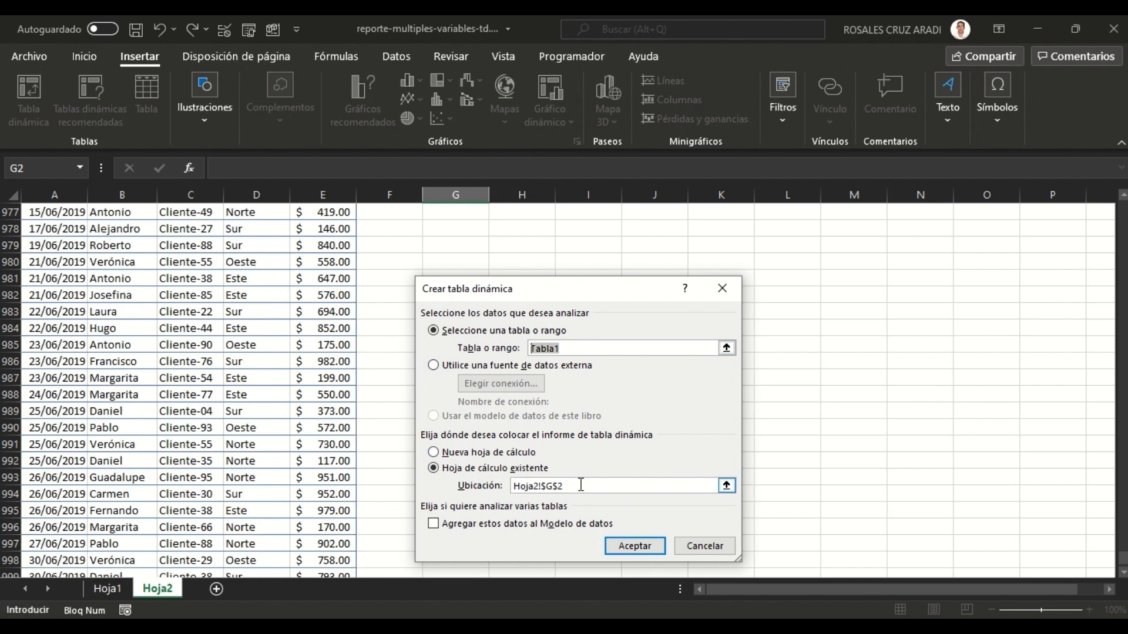
left_click(581, 484)
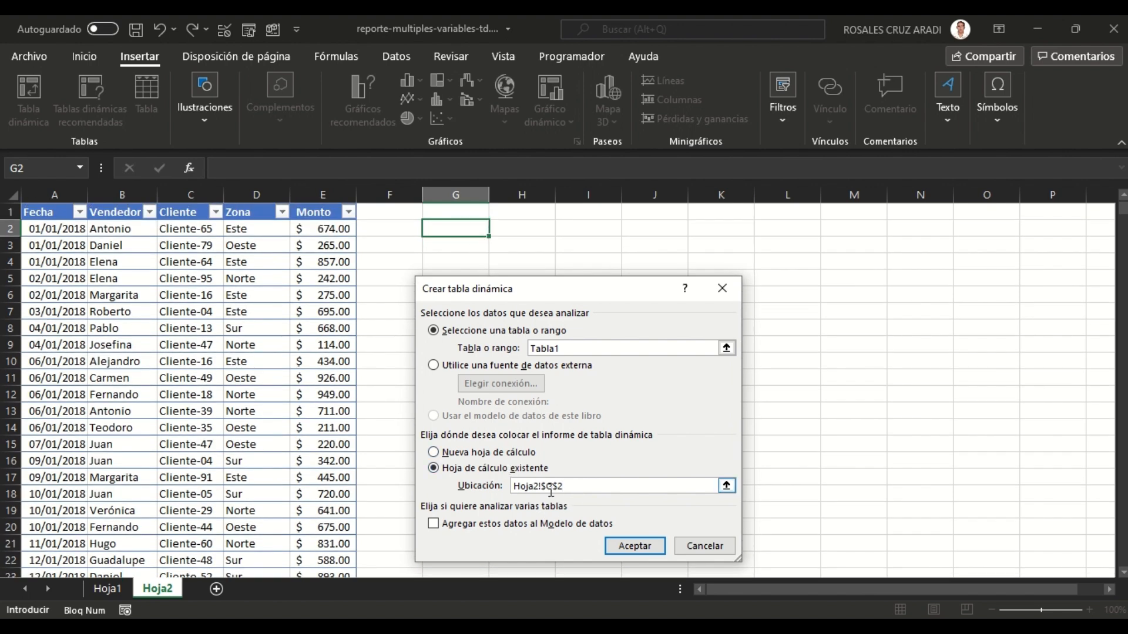
left_click(640, 548)
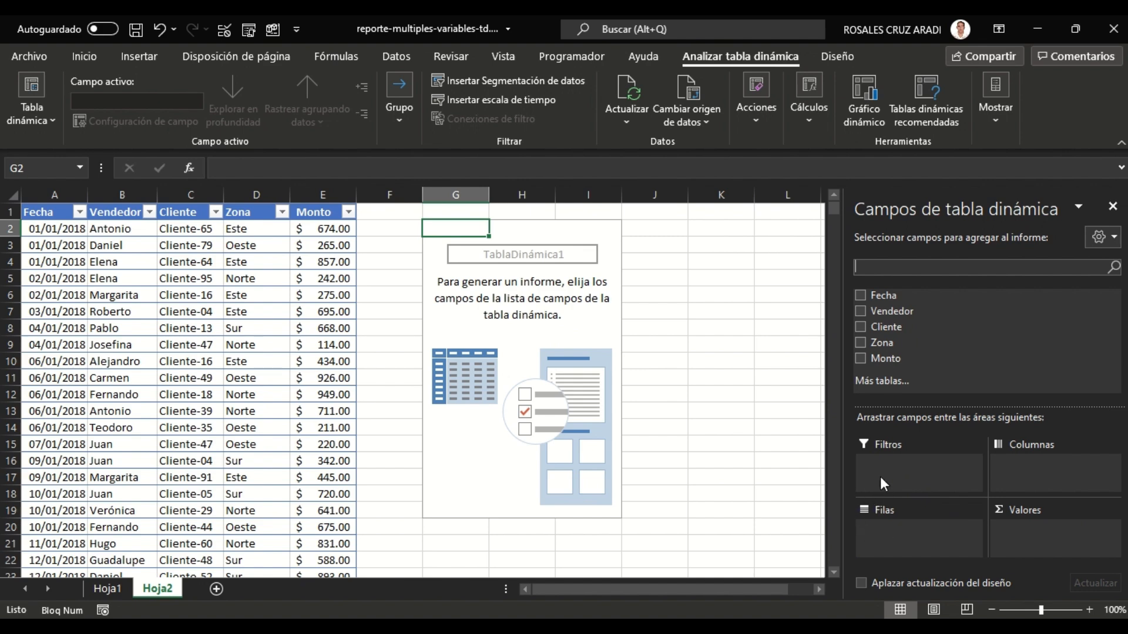
- Review the summary layout on Hoja1: the Mes, Cuenta, Suma and Promedio headings and the months in G2:G19
left_click(111, 589)
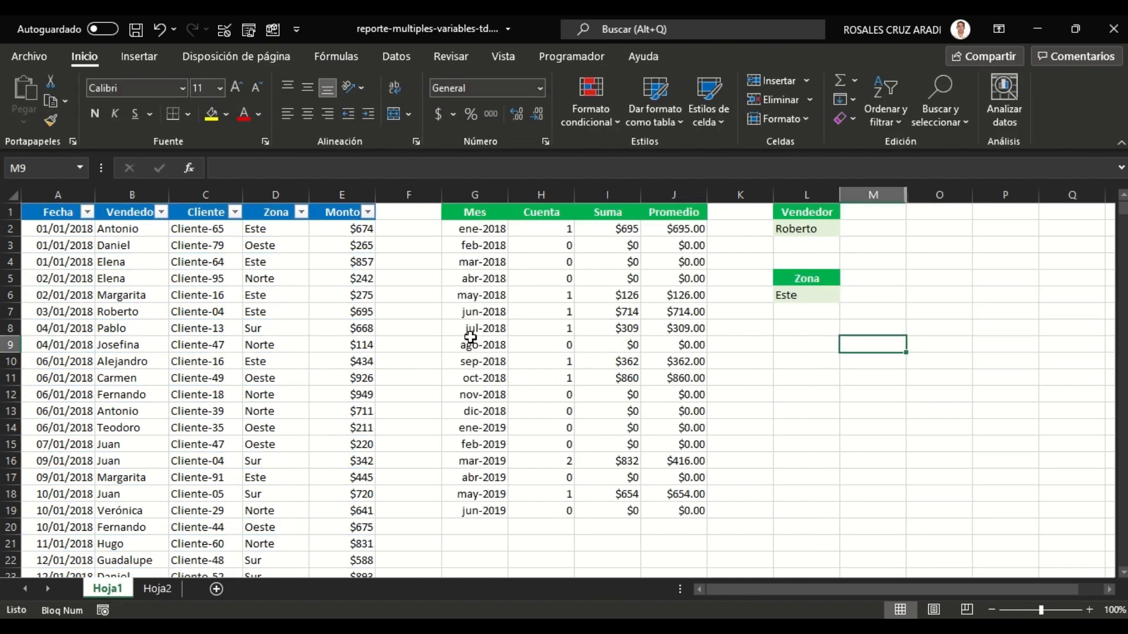
left_click(477, 217)
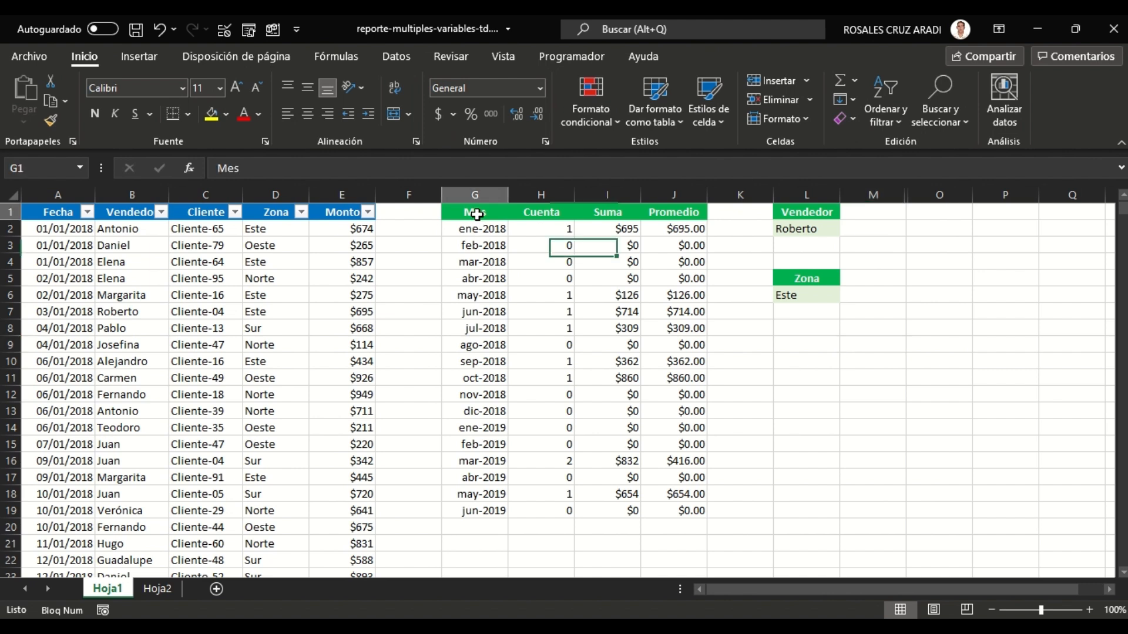
left_click(539, 213)
left_click(614, 213)
left_click(645, 214)
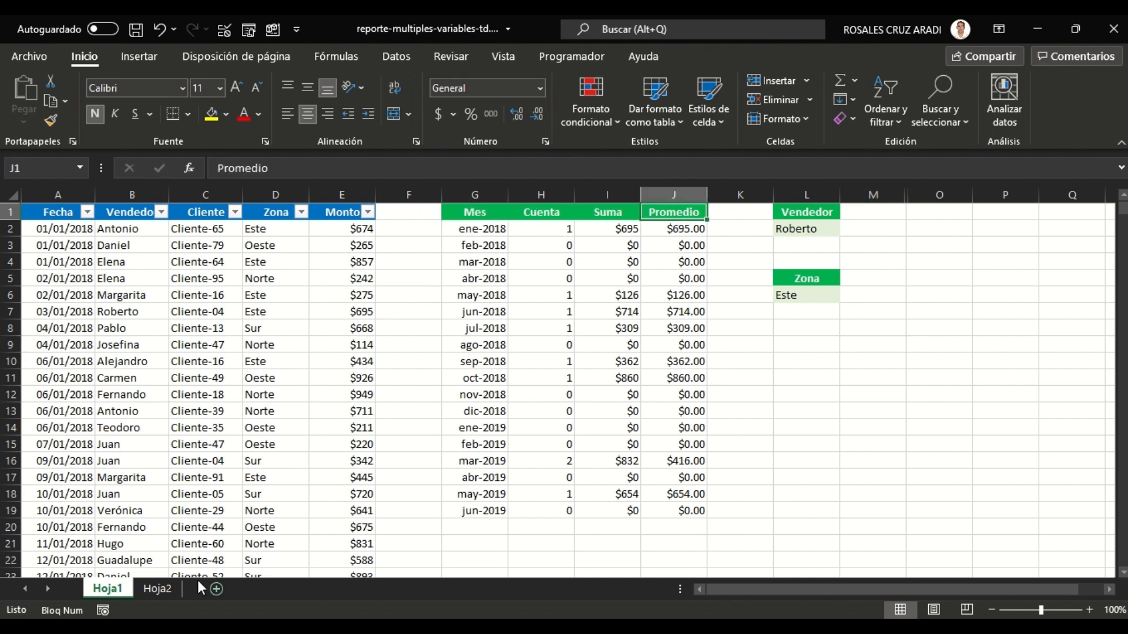
left_click_drag(468, 215, 650, 211)
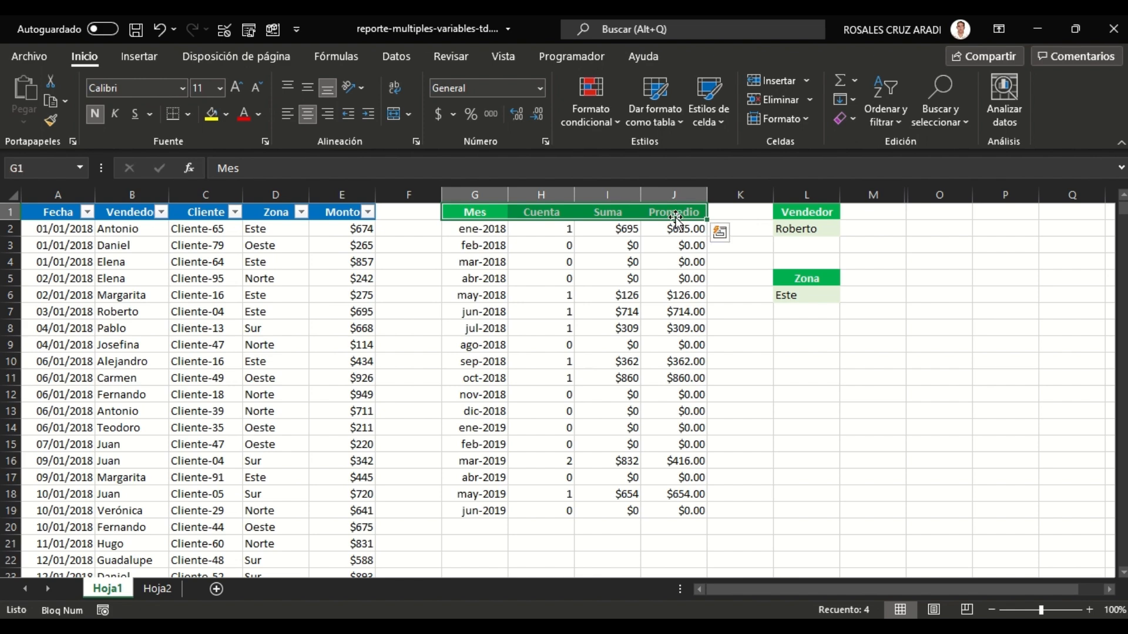
left_click_drag(476, 229, 491, 511)
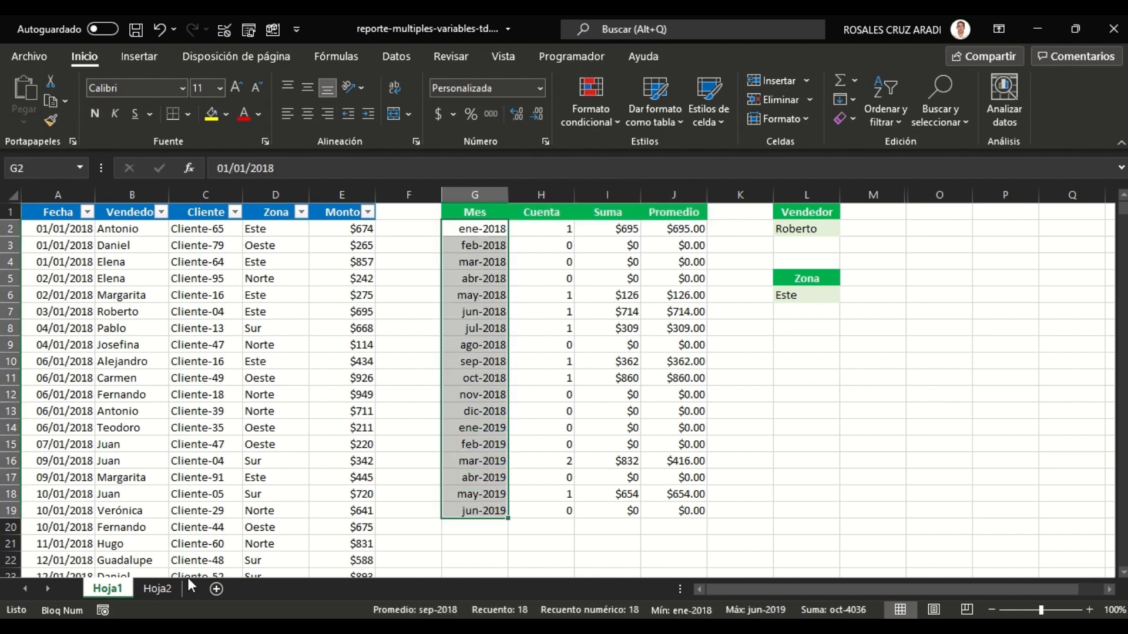
- Add Fecha to the pivot table rows on Hoja2, and expand its years and quarters to examine the months
left_click(157, 589)
left_click_drag(881, 295, 904, 536)
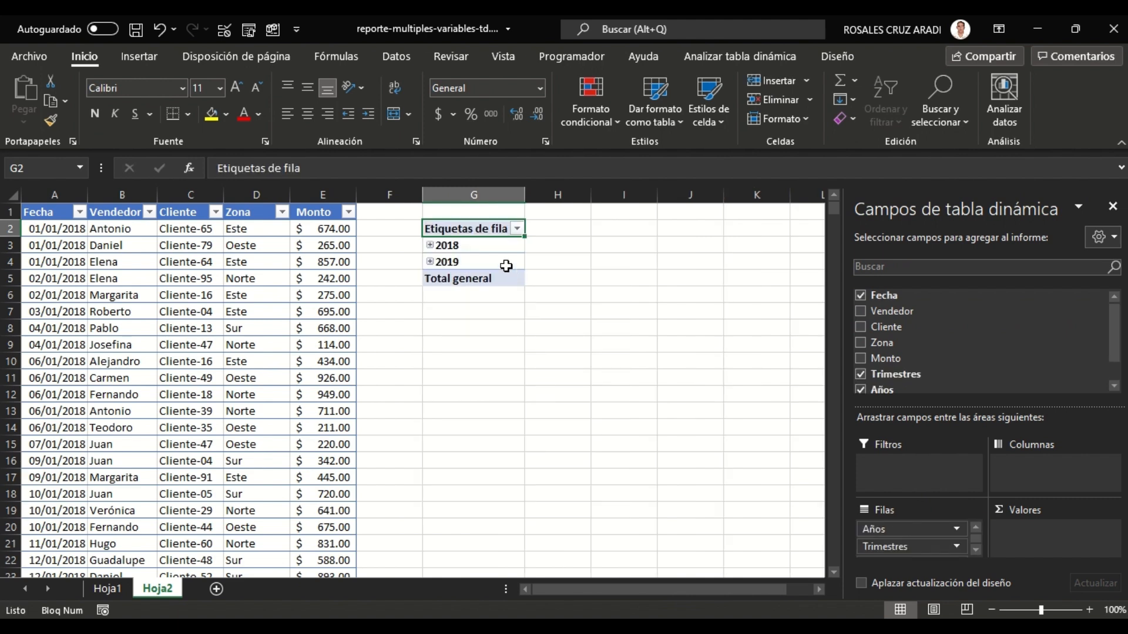
left_click(430, 246)
left_click(430, 328)
left_click(439, 311)
left_click(440, 295)
left_click(440, 279)
left_click(440, 262)
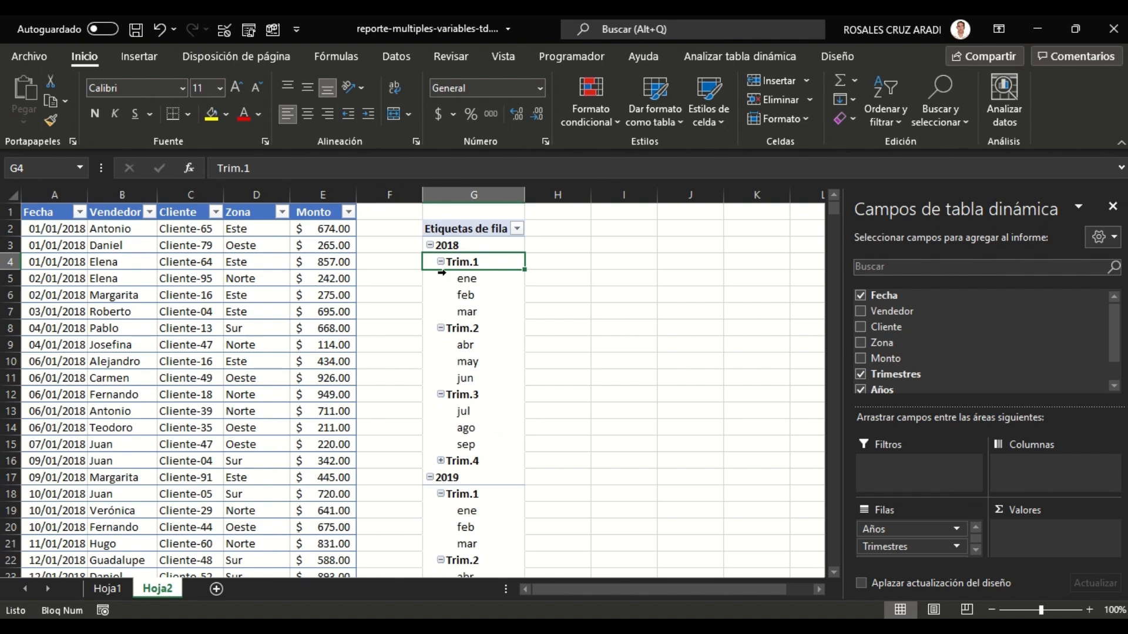
left_click(440, 262)
left_click(440, 278)
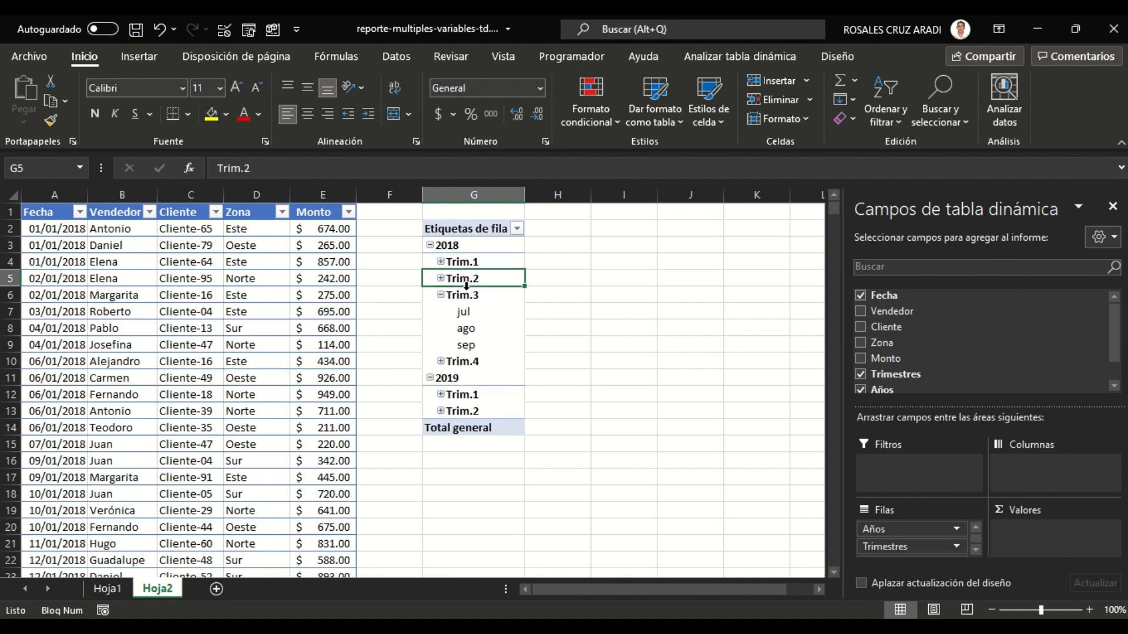
- Ungroup the Fecha row labels into individual dates and look through the list
right_click(463, 313)
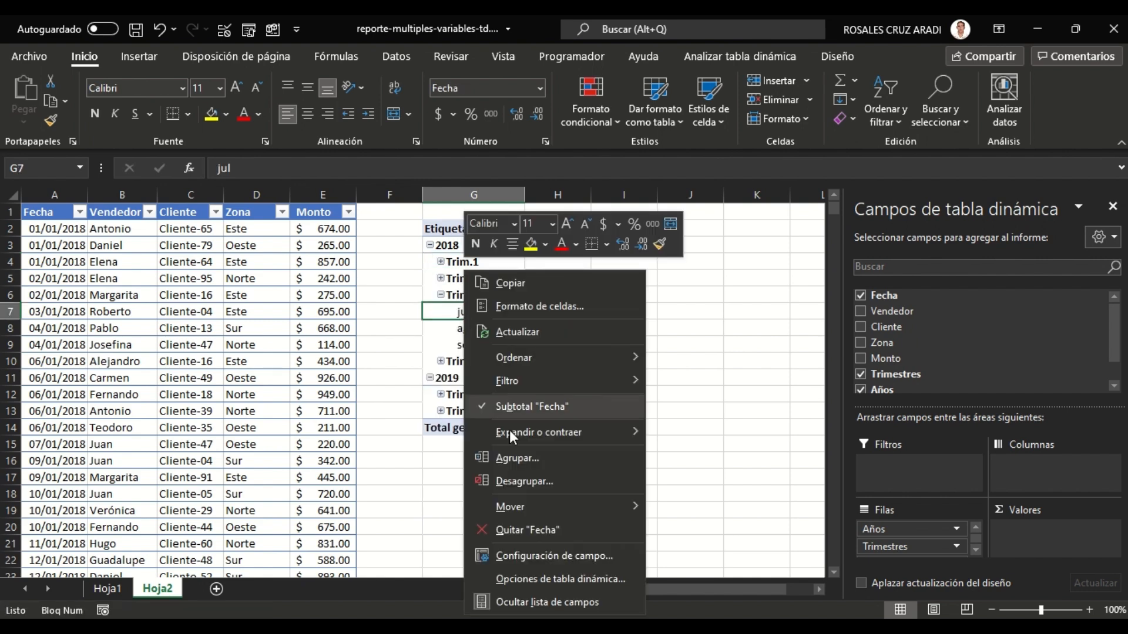
left_click(514, 480)
scroll(462, 385, "down", 5)
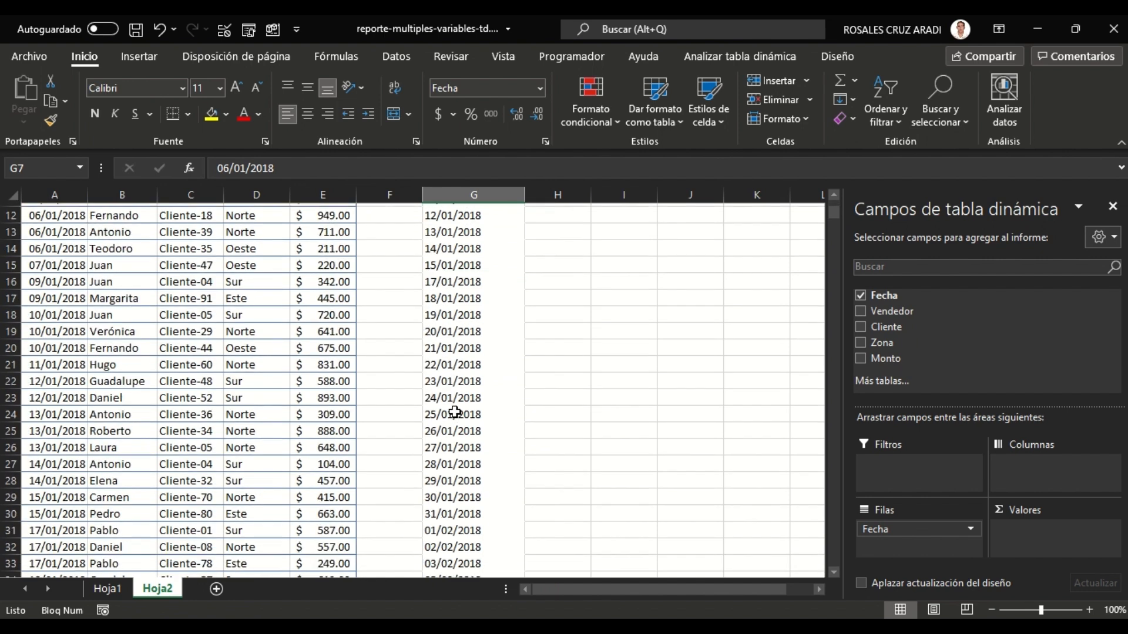
scroll(455, 404, "up", 5)
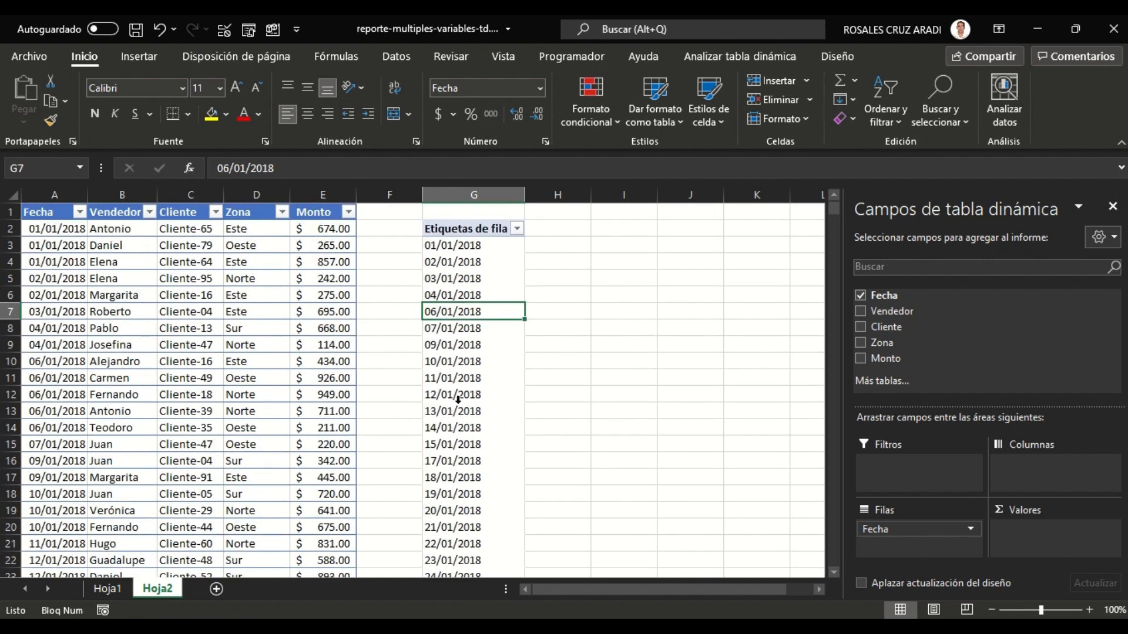
- Group the pivot table's Fecha row labels by Meses only
right_click(467, 265)
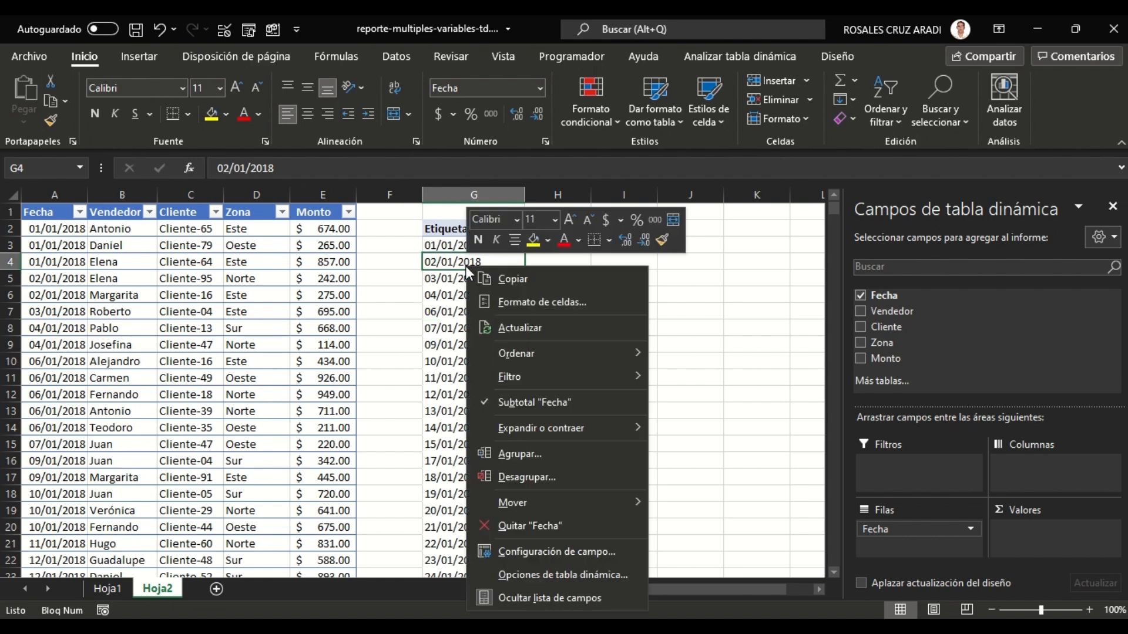
left_click(514, 453)
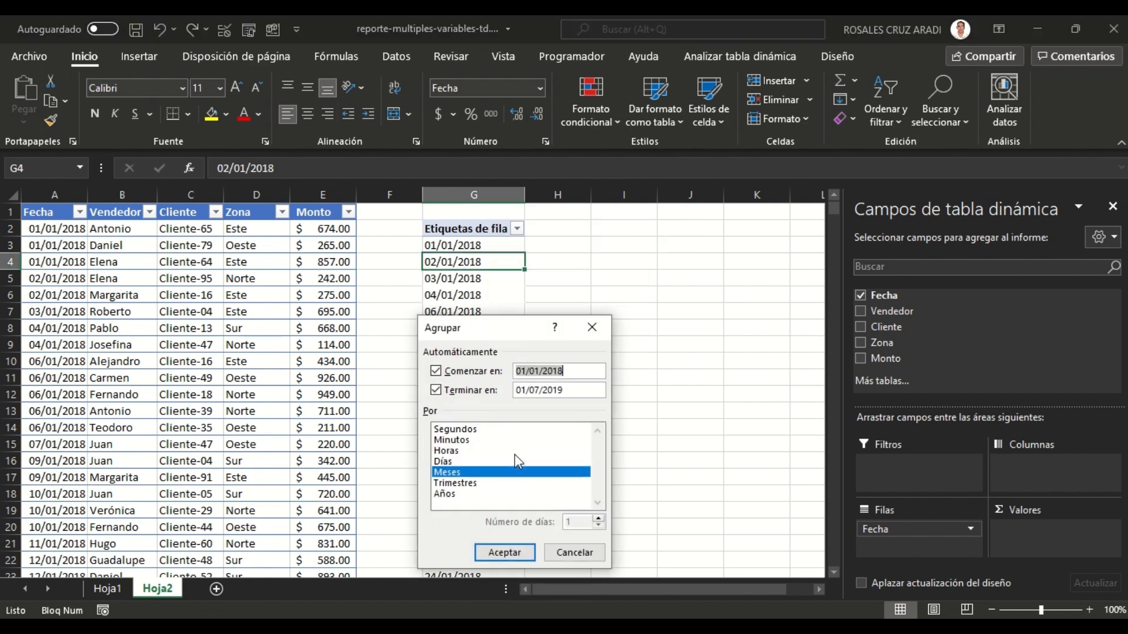
left_click(457, 483)
left_click(444, 495)
left_click(450, 483)
left_click(451, 492)
left_click(454, 473)
left_click(456, 473)
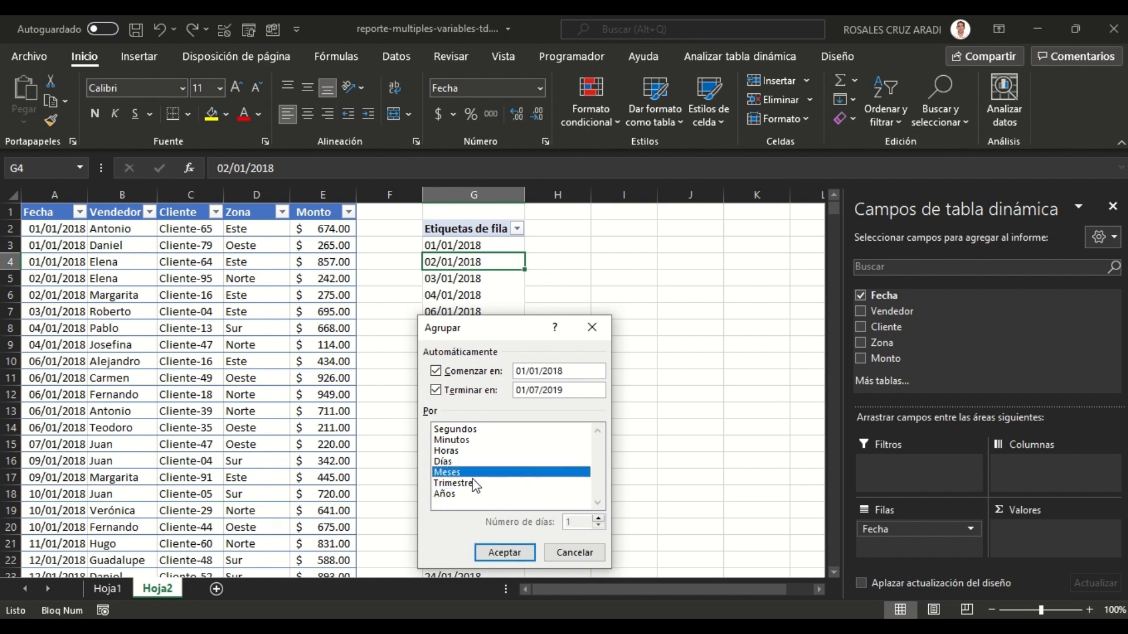
left_click(505, 552)
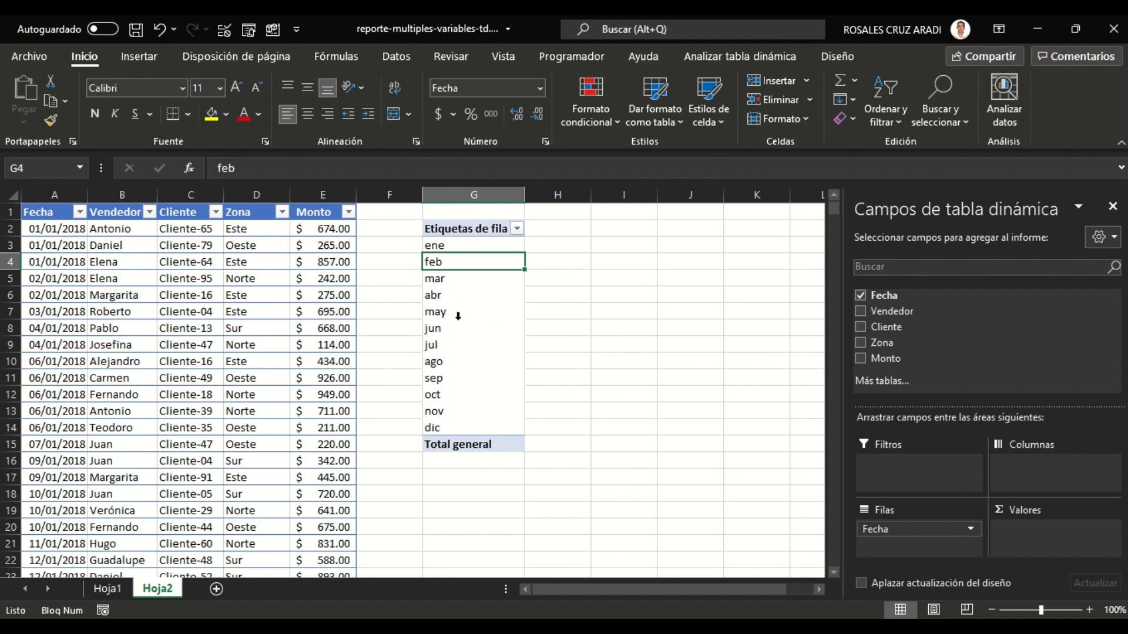
- Compare the month labels with Hoja1, and regroup the pivot table dates by Meses and Años
left_click(108, 589)
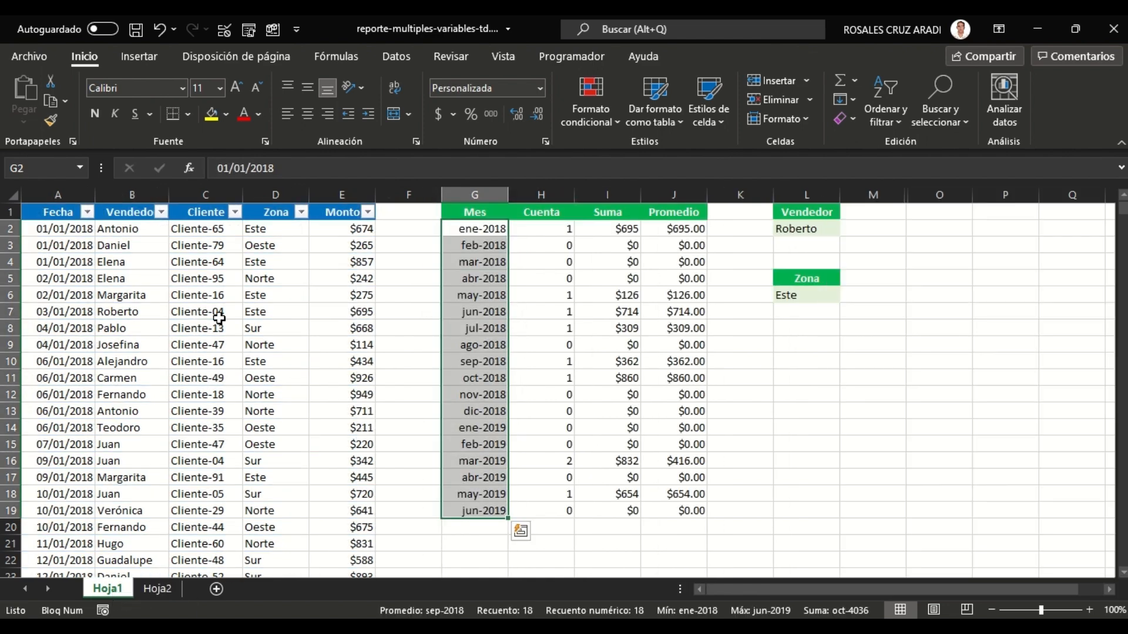
left_click(157, 589)
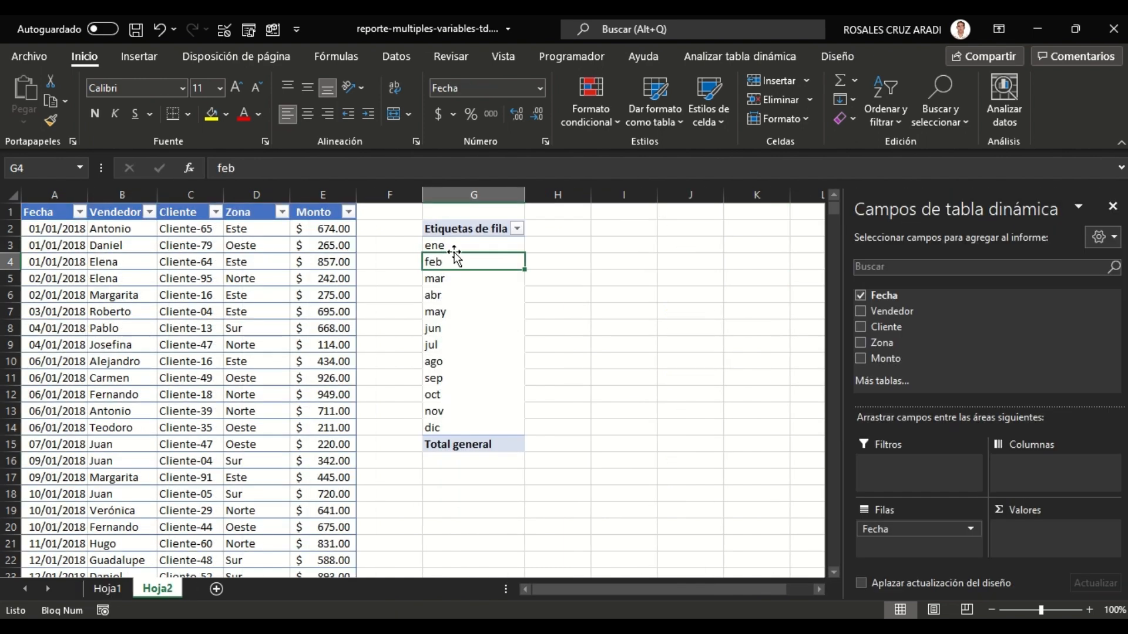
right_click(464, 344)
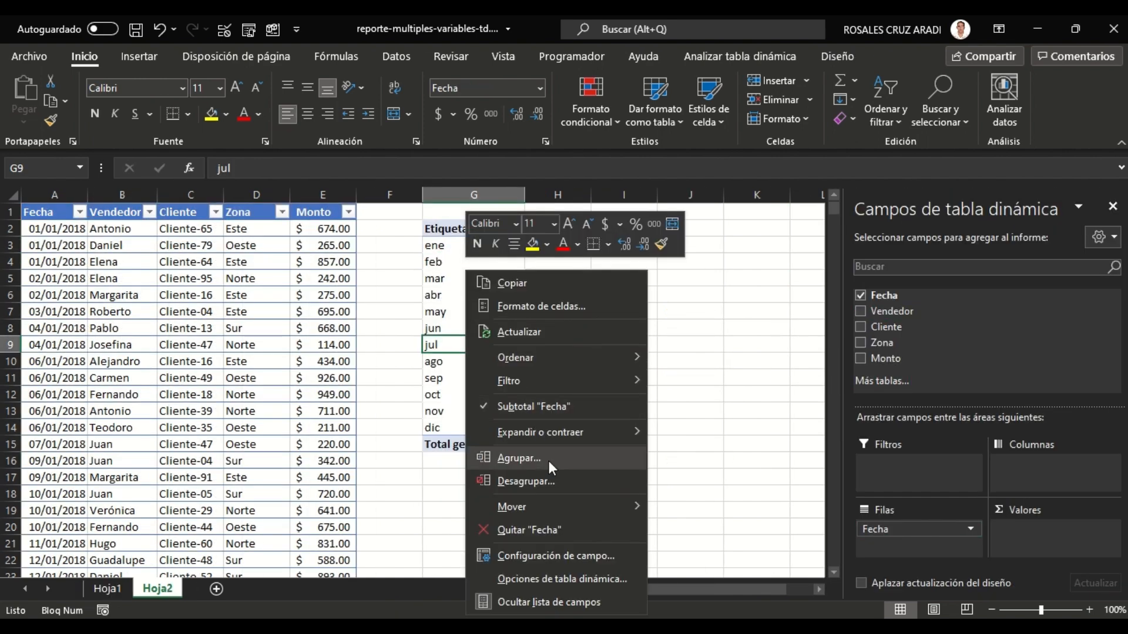
left_click(534, 456)
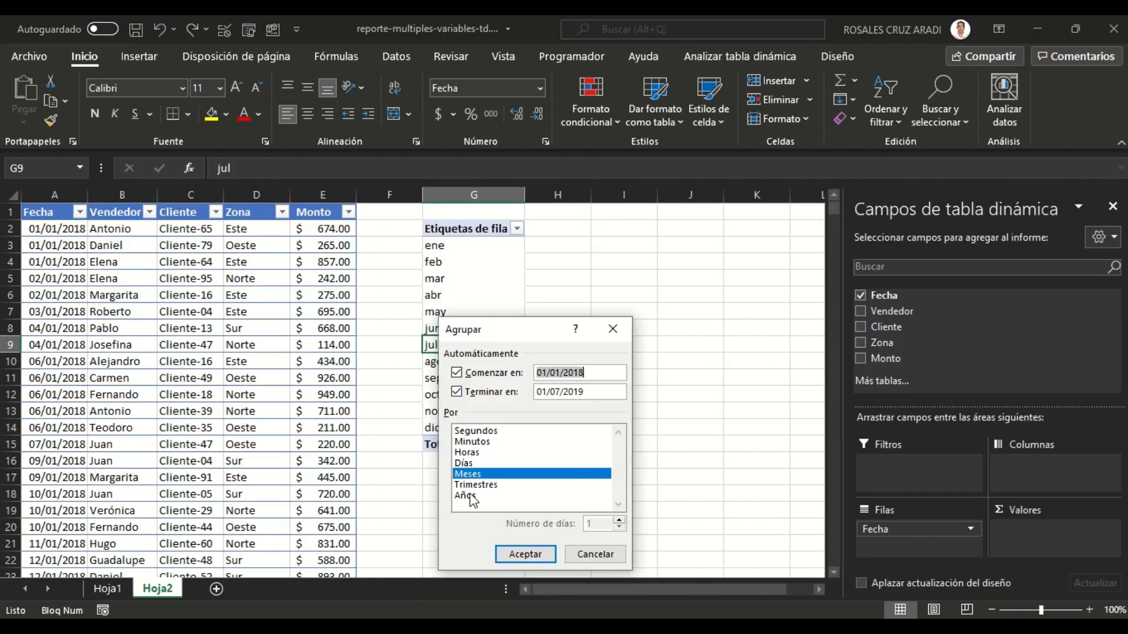
left_click(470, 495)
left_click(525, 554)
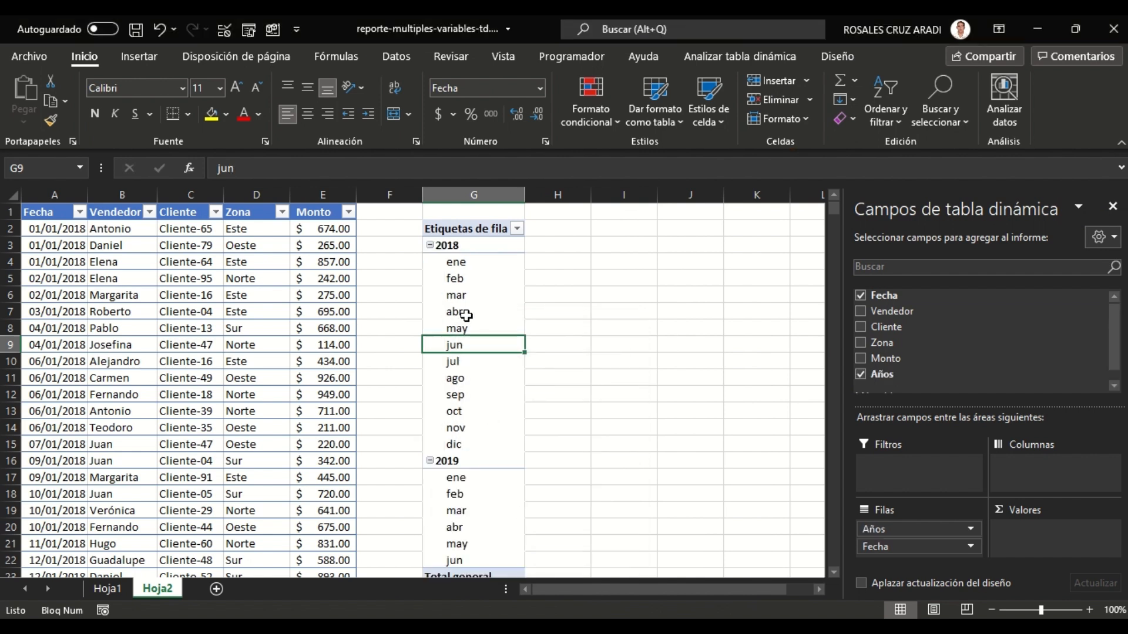
- Collapse and re-expand the 2018 and 2019 groups to examine the months under each year
left_click(430, 245)
left_click(431, 246)
left_click(430, 461)
left_click(430, 461)
scroll(459, 453, "down", 1)
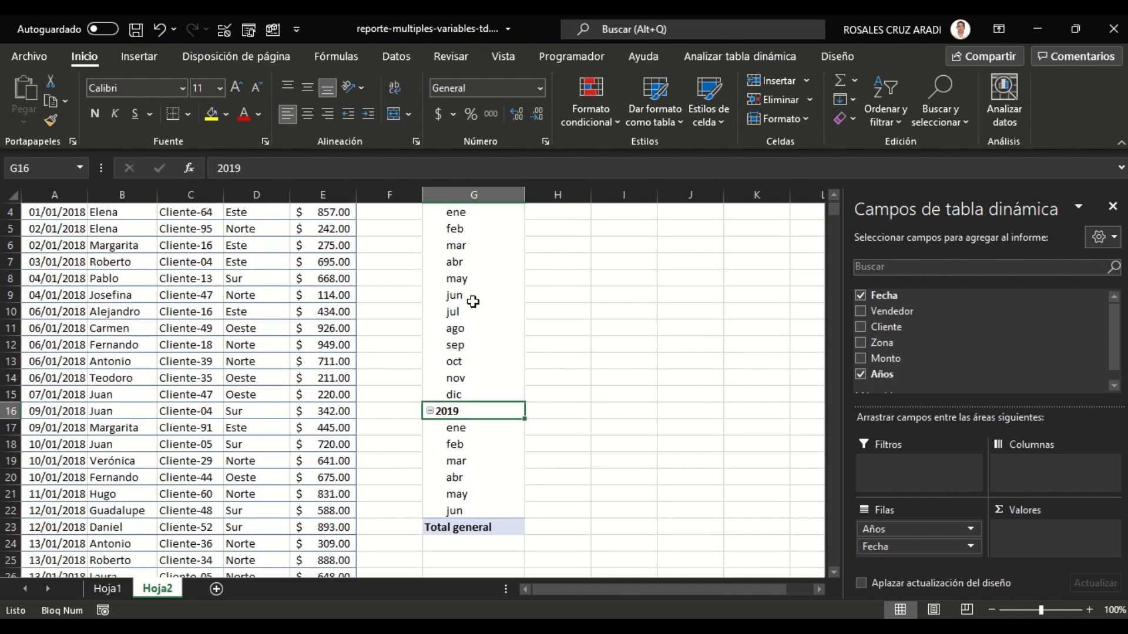
scroll(462, 276, "up", 1)
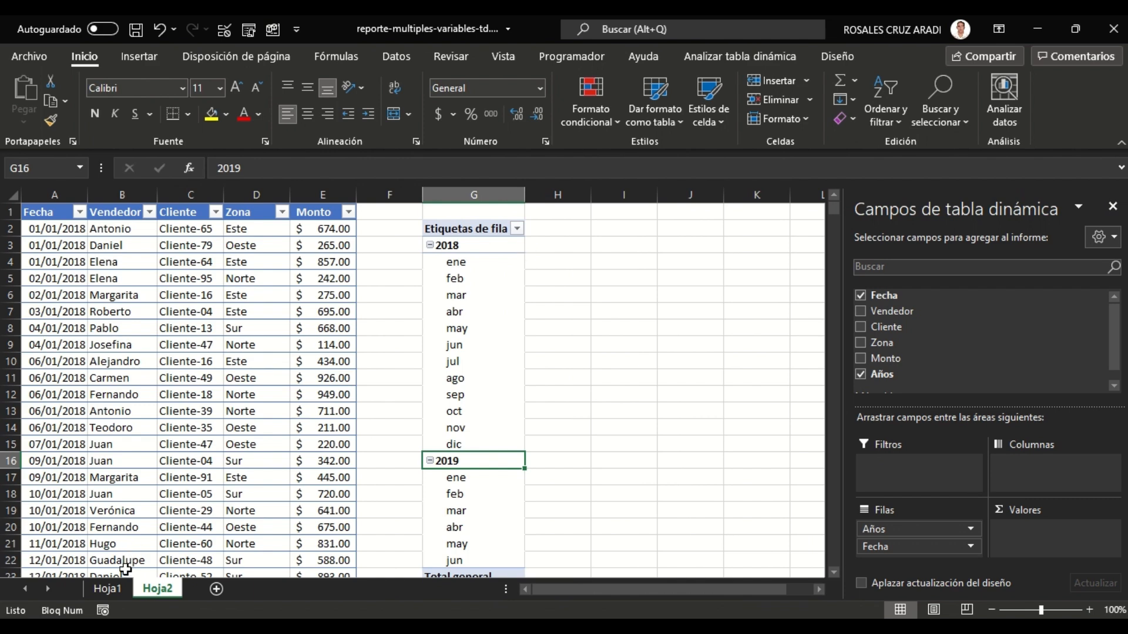
- Check the Hoja1 summary layout, and add a count of Fecha to the pivot table values on Hoja2
left_click(109, 589)
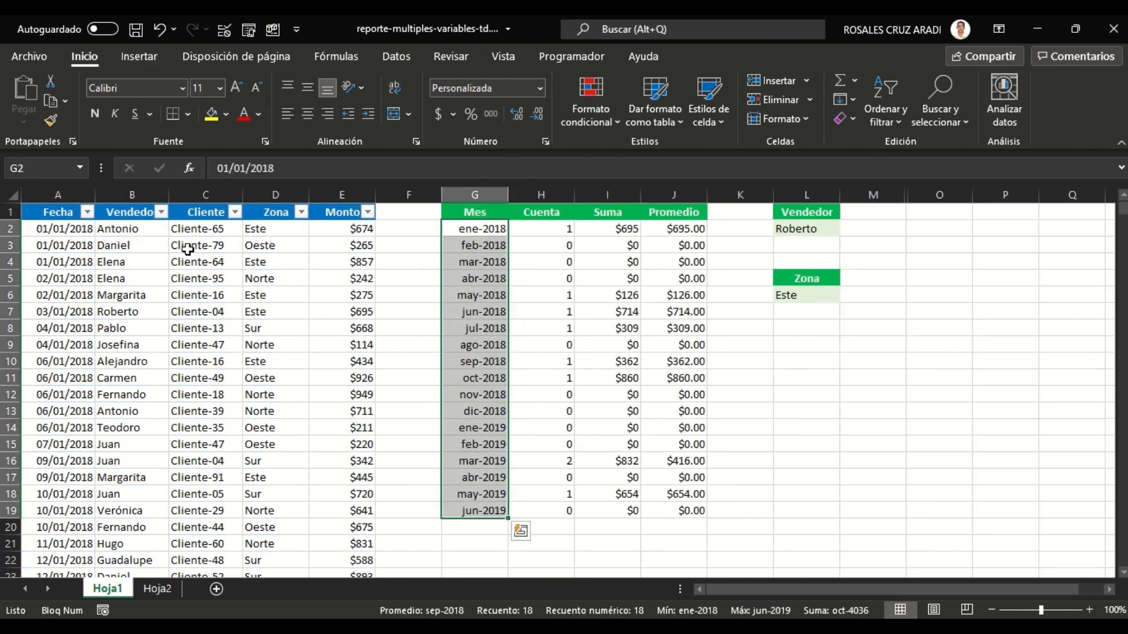
left_click(157, 589)
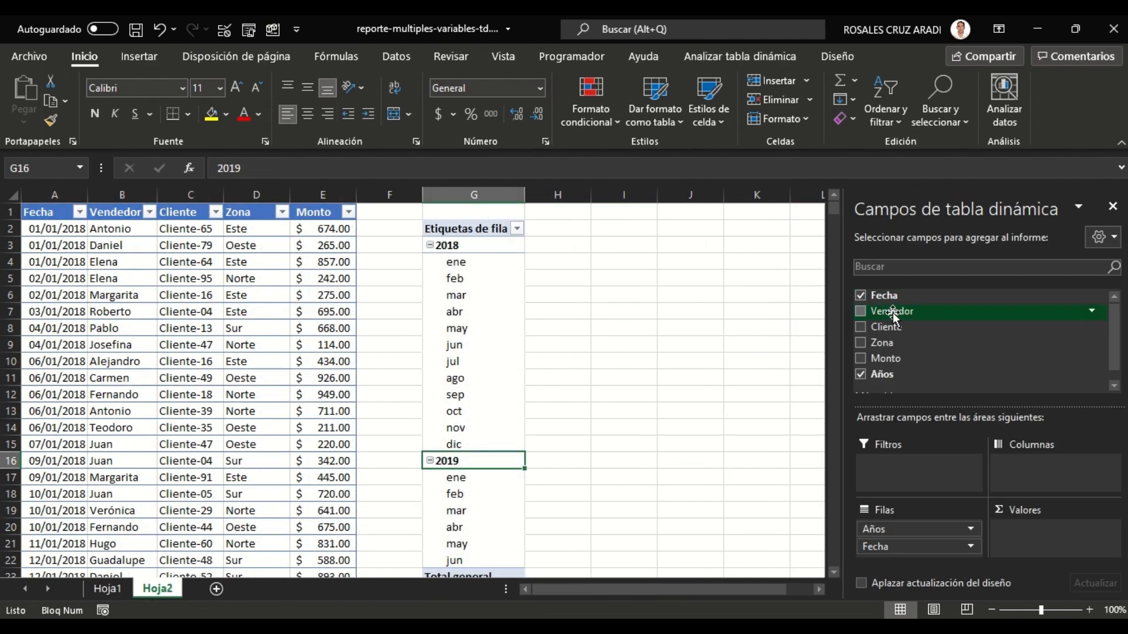
left_click_drag(893, 301, 1023, 533)
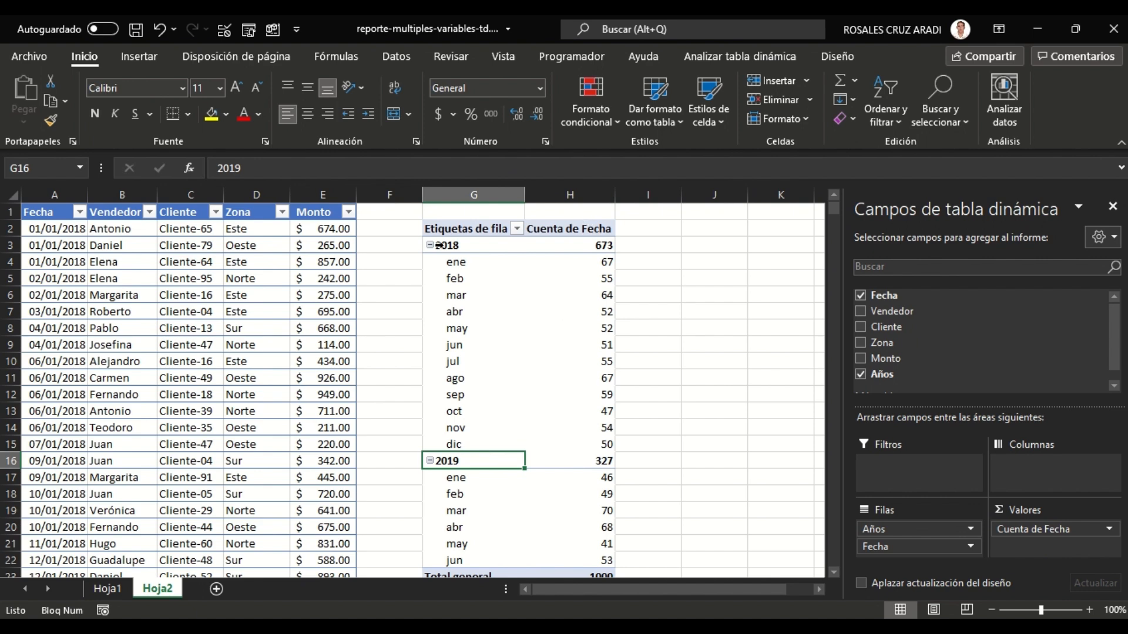
left_click(604, 264)
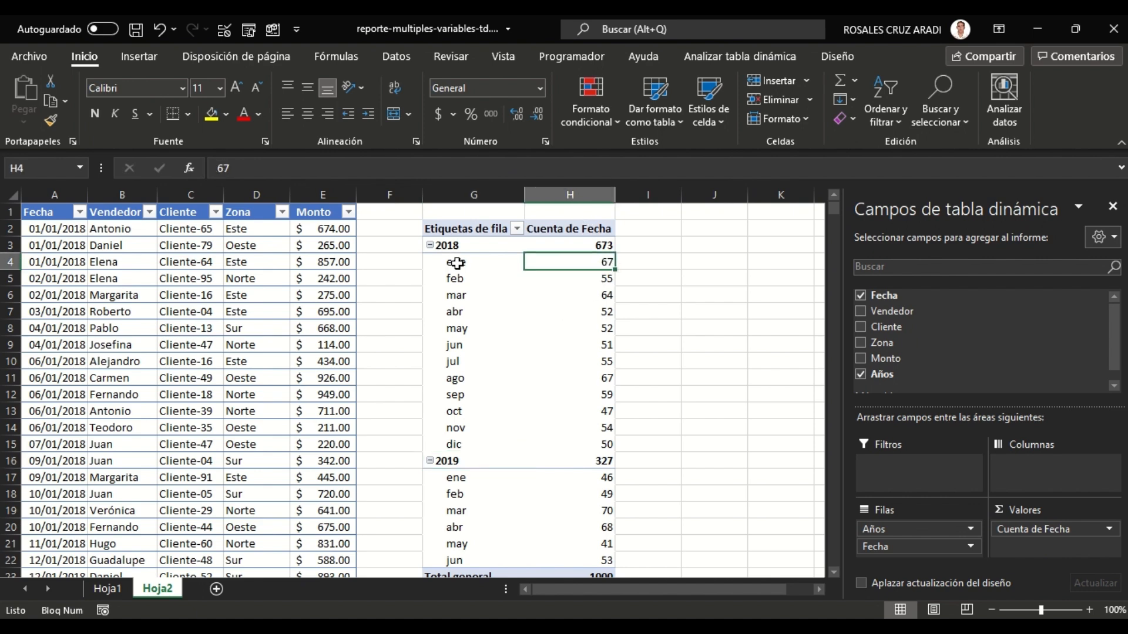
- Clear the Vendedor filter in L2 and the Zona filter in L6 on Hoja1
left_click(106, 589)
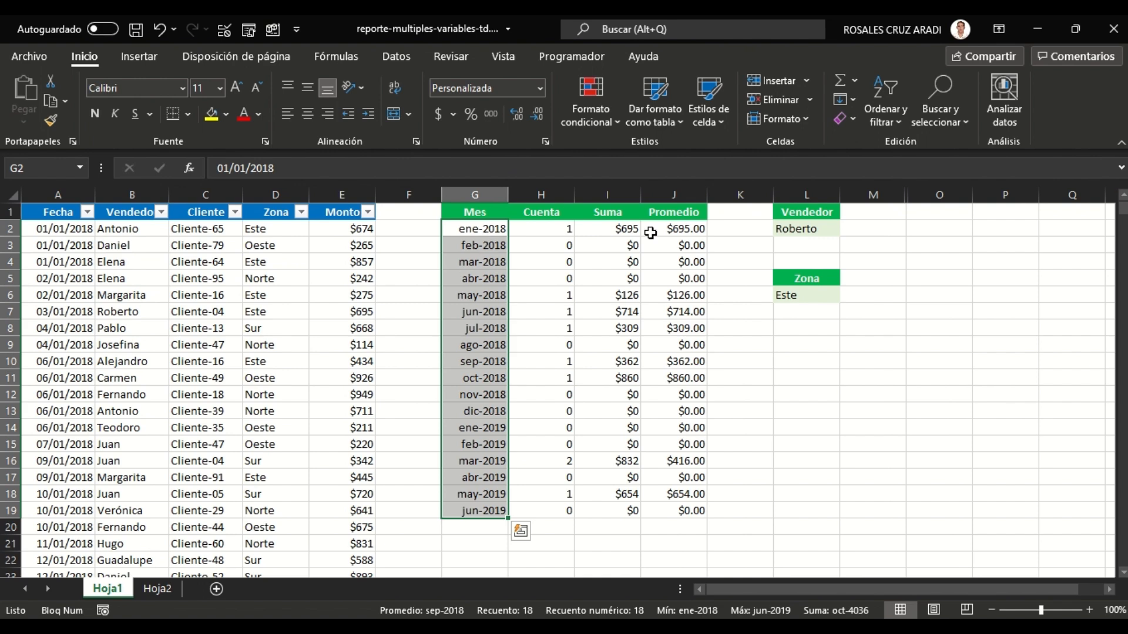
left_click(827, 230)
key("Delete")
left_click(800, 295)
key("Delete")
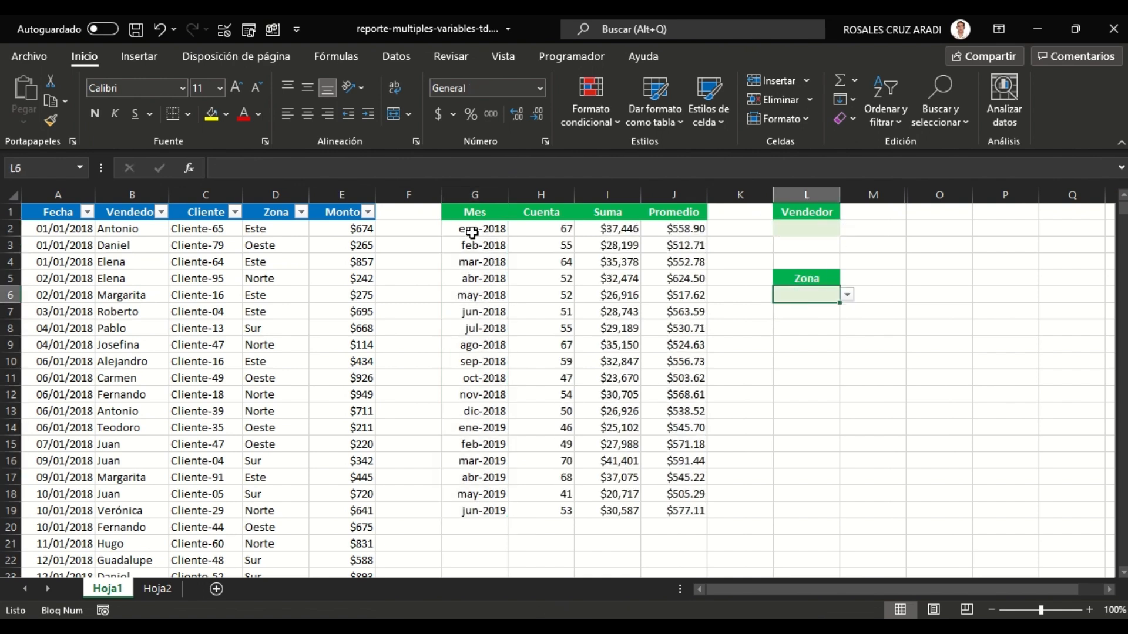
- Compare the unfiltered Cuenta results on Hoja1 with the monthly counts in the Hoja2 pivot table
left_click(470, 228)
left_click(548, 228)
left_click(793, 229)
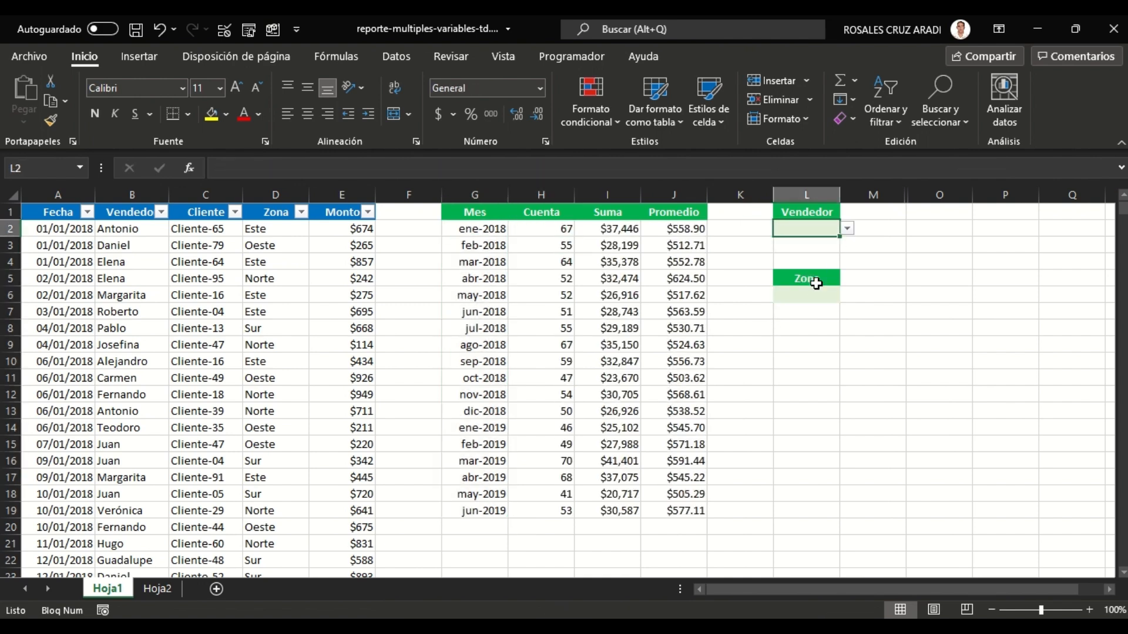
left_click(805, 295)
left_click(155, 588)
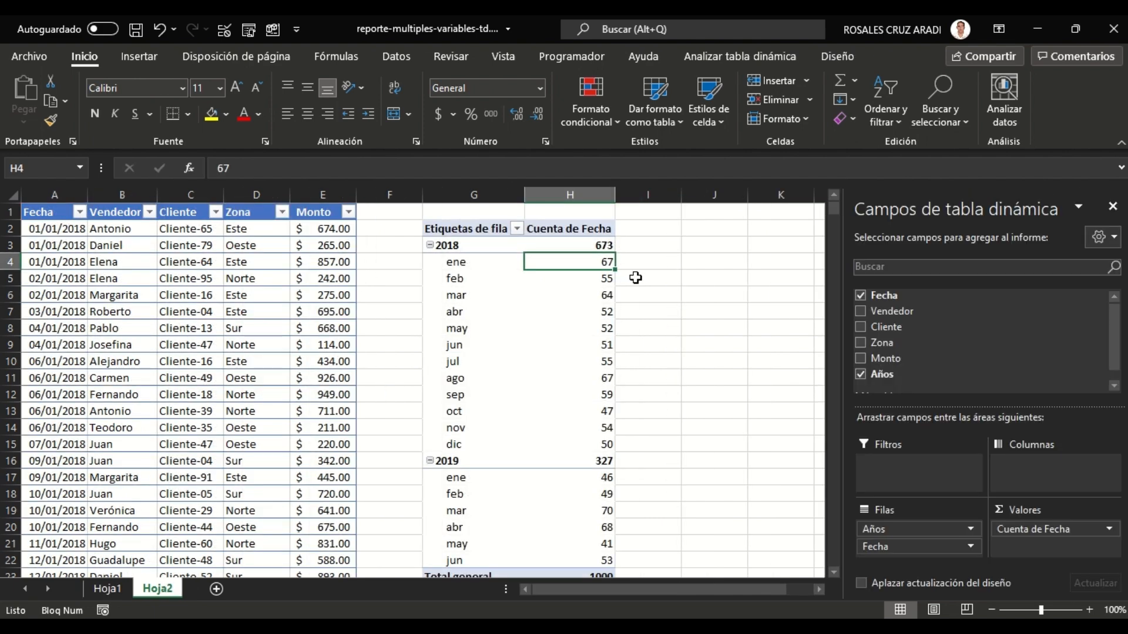
left_click(108, 589)
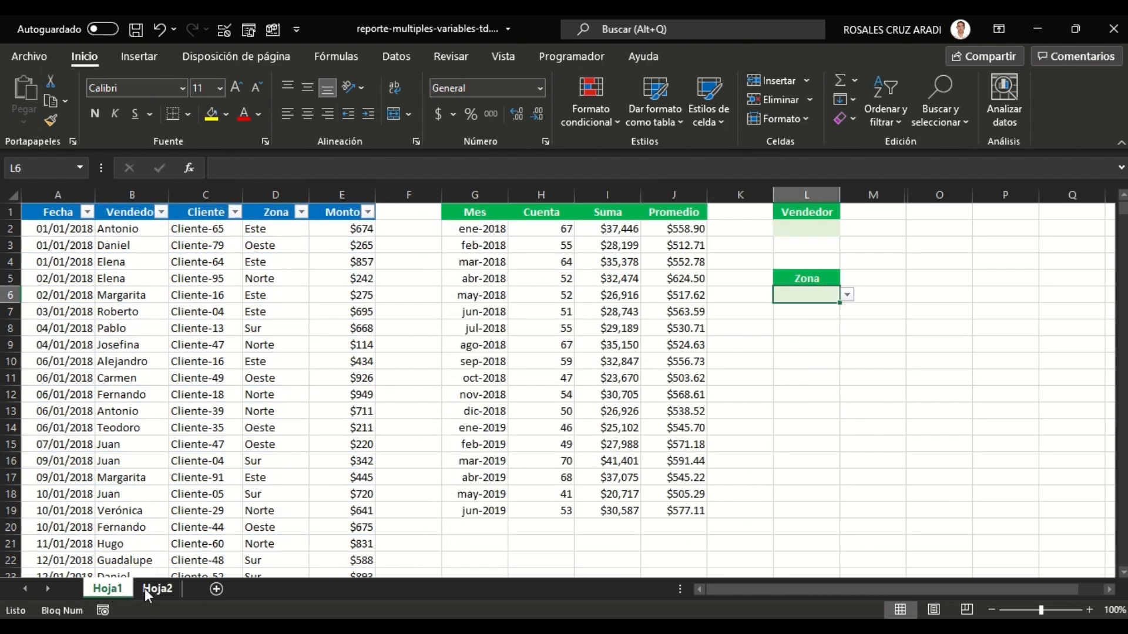
left_click(144, 588)
- Check the Monto column on Hoja1, and add the sum of Monto to the pivot table values on Hoja2
left_click(108, 589)
left_click_drag(353, 226, 355, 428)
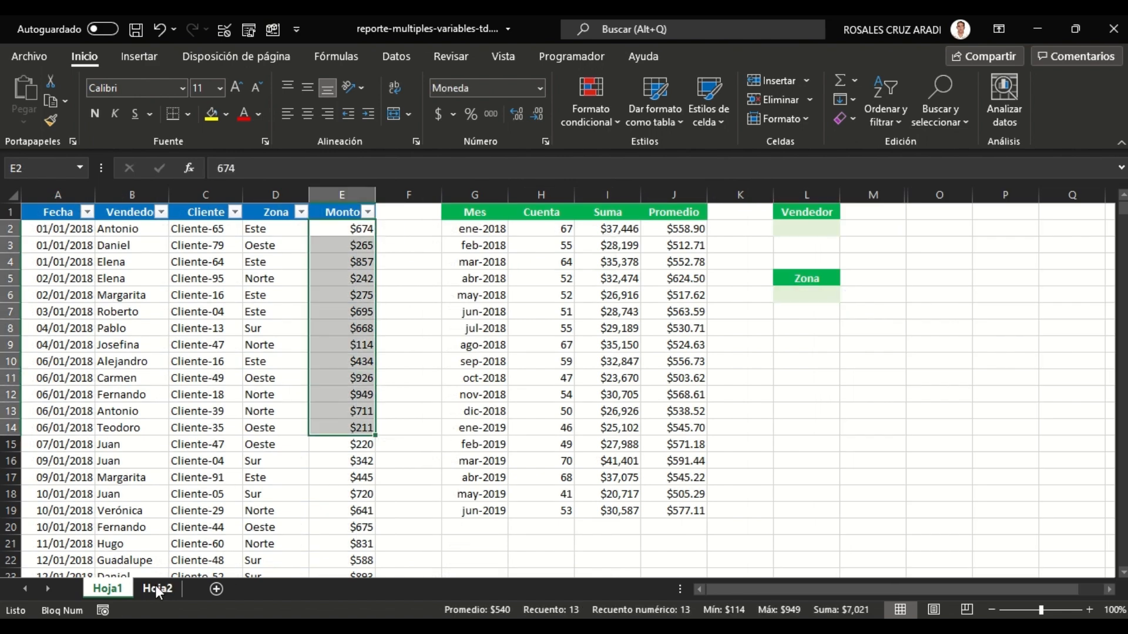
left_click(155, 585)
left_click_drag(885, 358, 1034, 549)
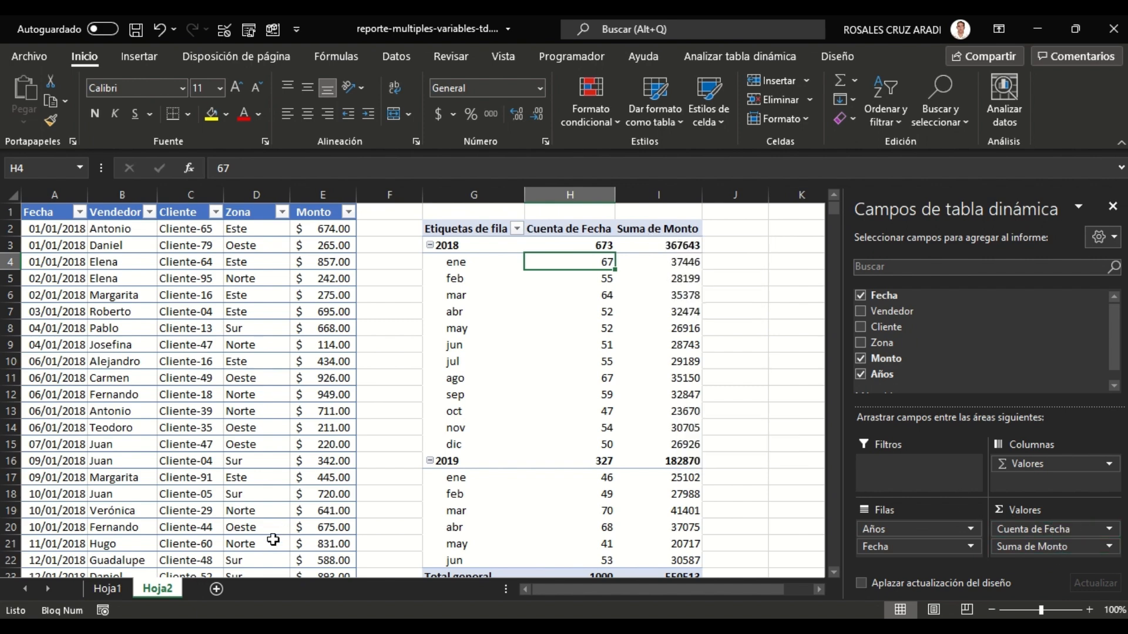
- Compare the sums with Hoja1, and add Monto a second time to the pivot table values
left_click(112, 589)
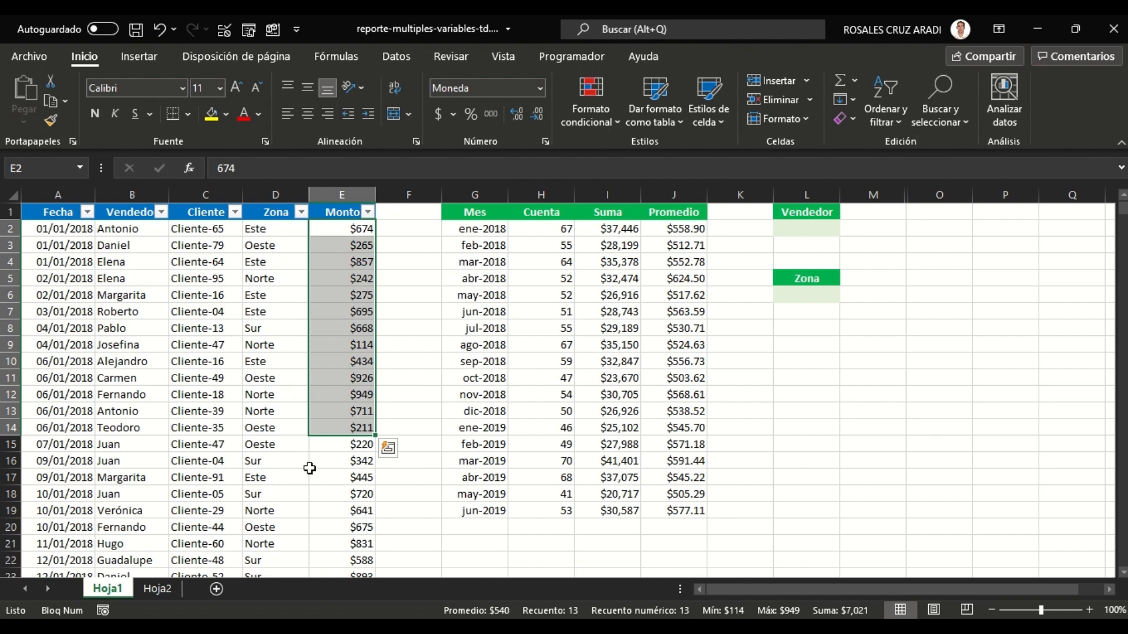
left_click(157, 589)
left_click_drag(893, 361, 1042, 554)
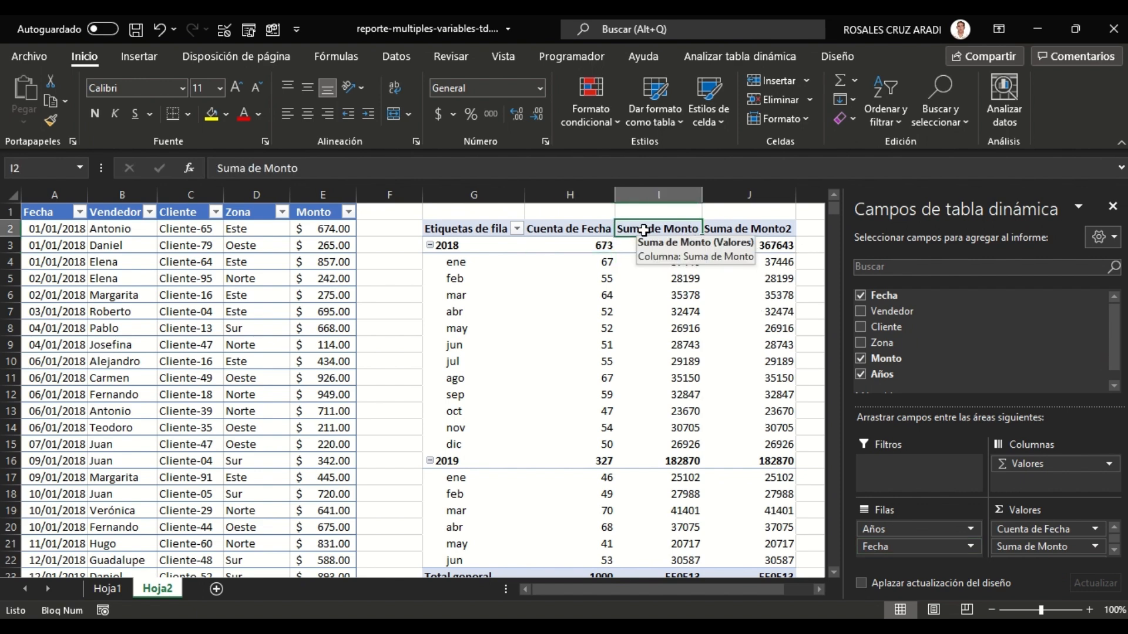
- Change the second Monto value field to be summarised by Promedio
left_click(746, 224)
left_click(1114, 551)
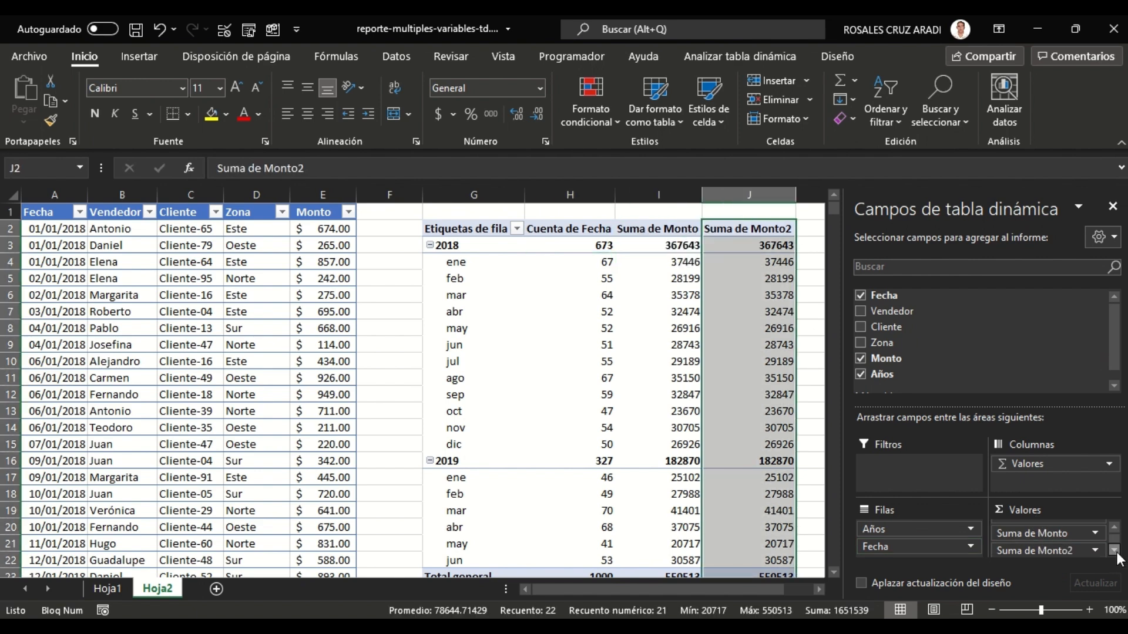
left_click(1094, 551)
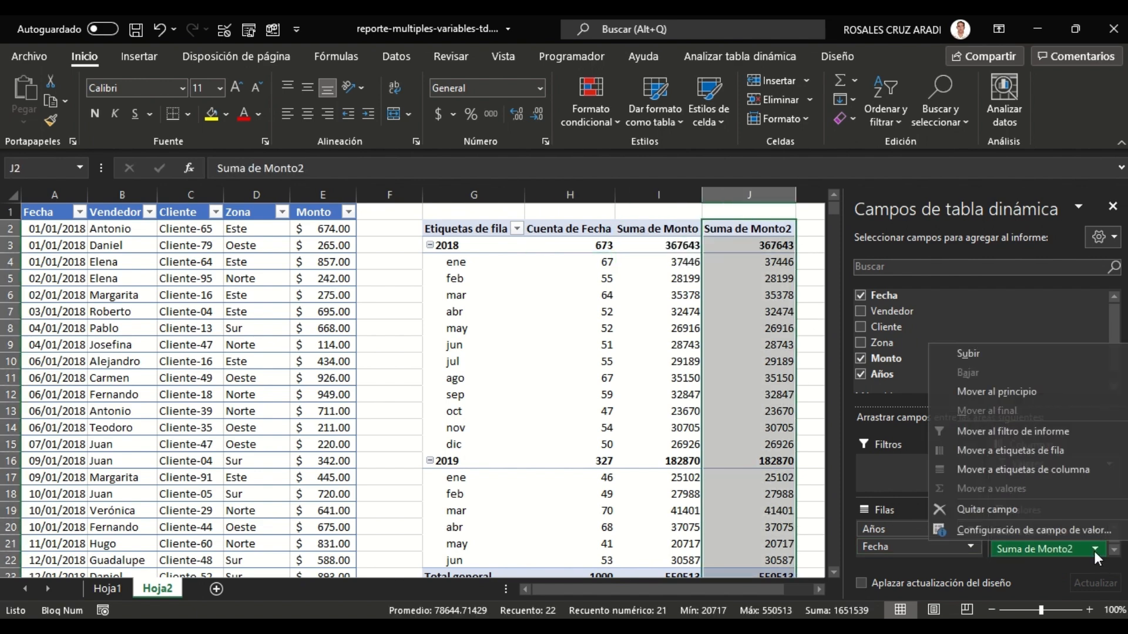
left_click(1044, 532)
left_click(451, 461)
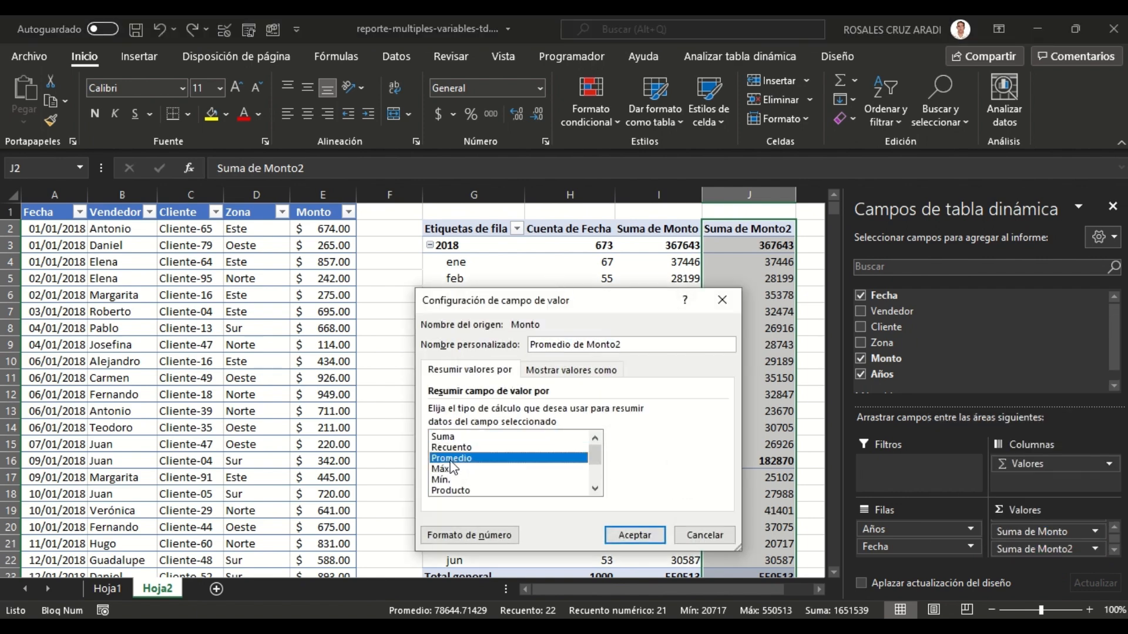
left_click(634, 535)
- Apply the accounting number format to the sum and average columns I and J, and check the value fields
left_click_drag(661, 194, 758, 194)
left_click(446, 111)
left_click(540, 314)
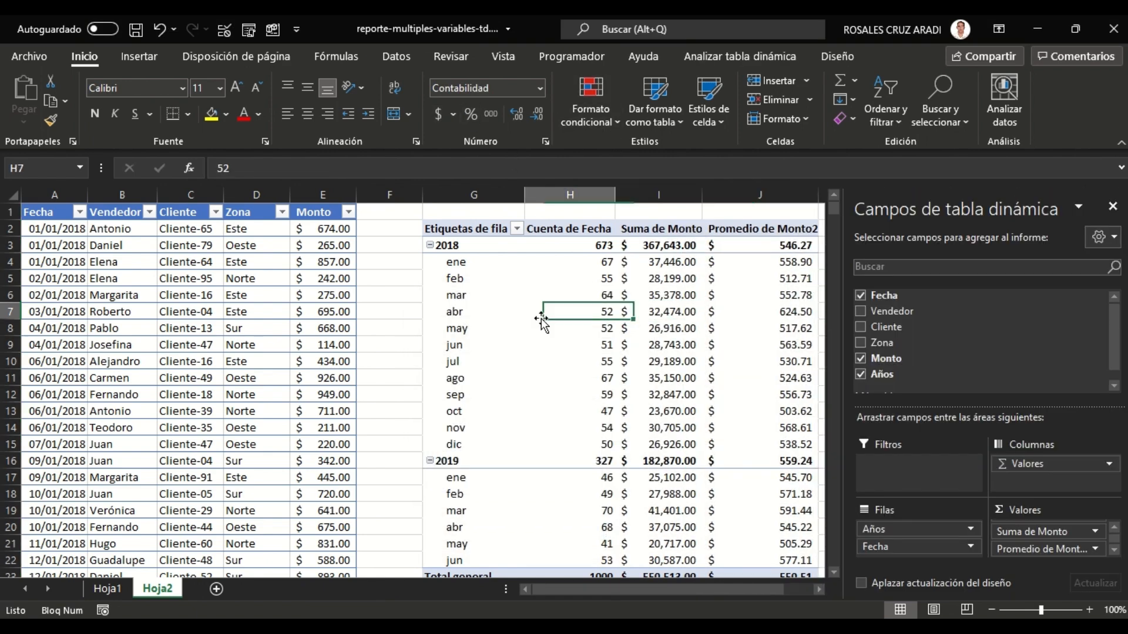
mouse_move(1033, 548)
left_mouse_down()
mouse_move(1034, 526)
mouse_move(1038, 558)
mouse_move(1037, 544)
left_mouse_up()
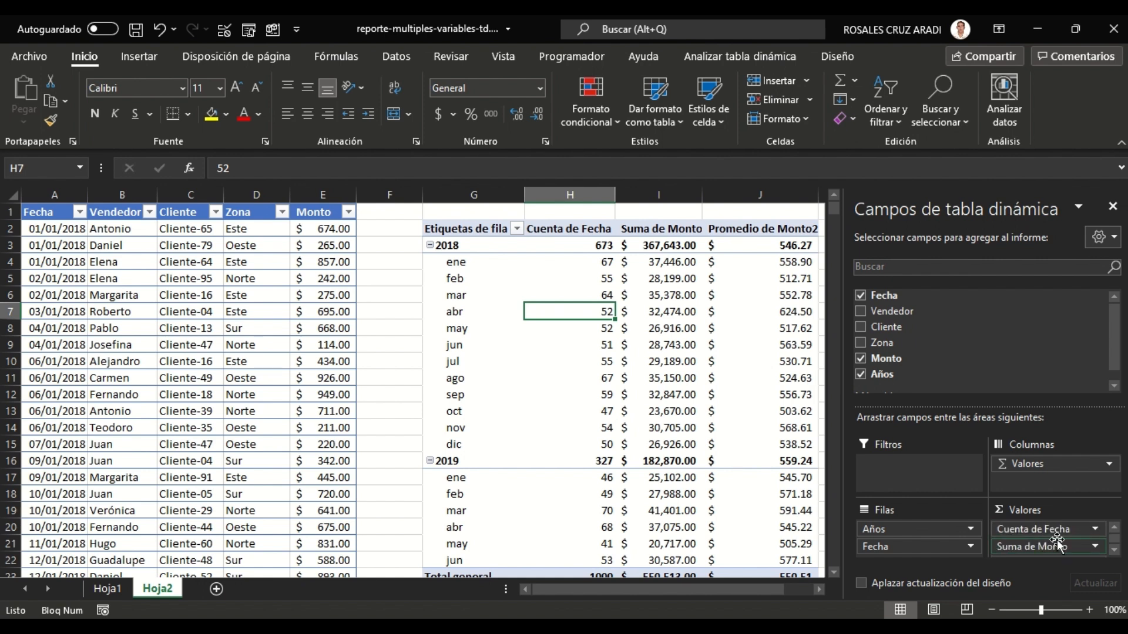
- Move the average of Monto ahead of the sum in the pivot table values, check both columns, and restore the order
scroll(1069, 533, "down", 1)
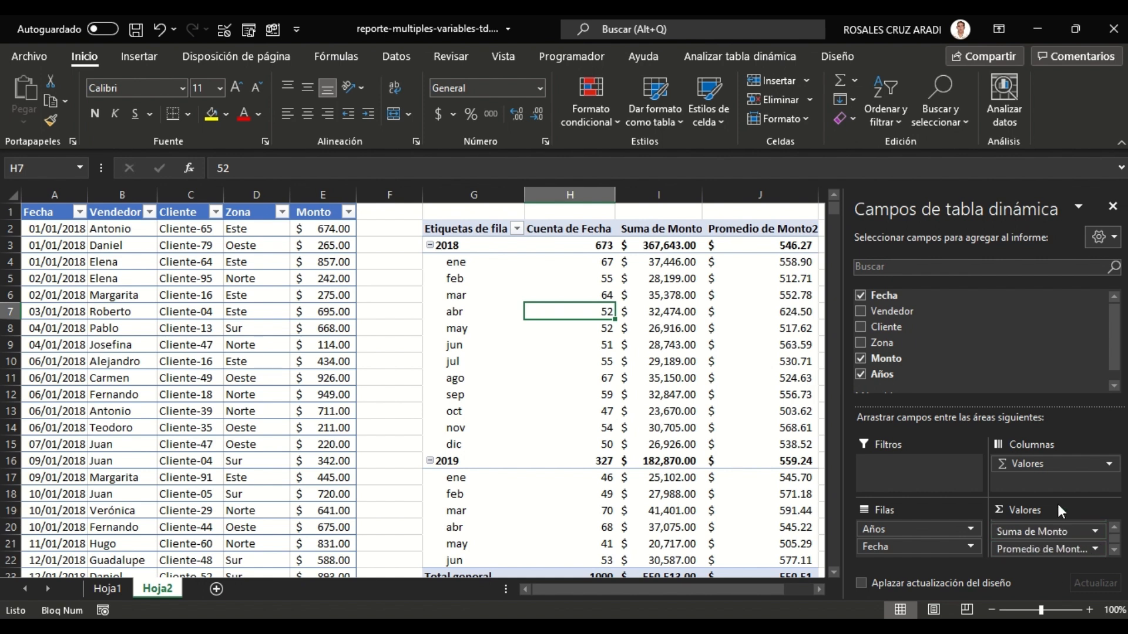
left_click_drag(1059, 561, 1059, 558)
left_click_drag(700, 275, 721, 315)
left_click(718, 296)
left_click(754, 298)
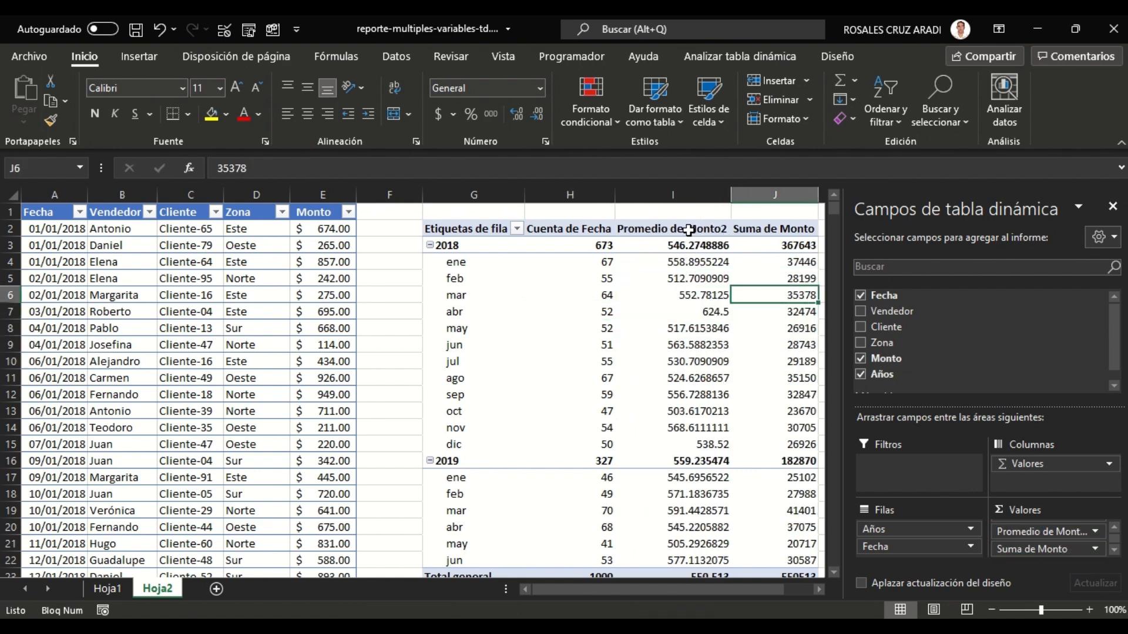
left_click(689, 231)
left_click(758, 231)
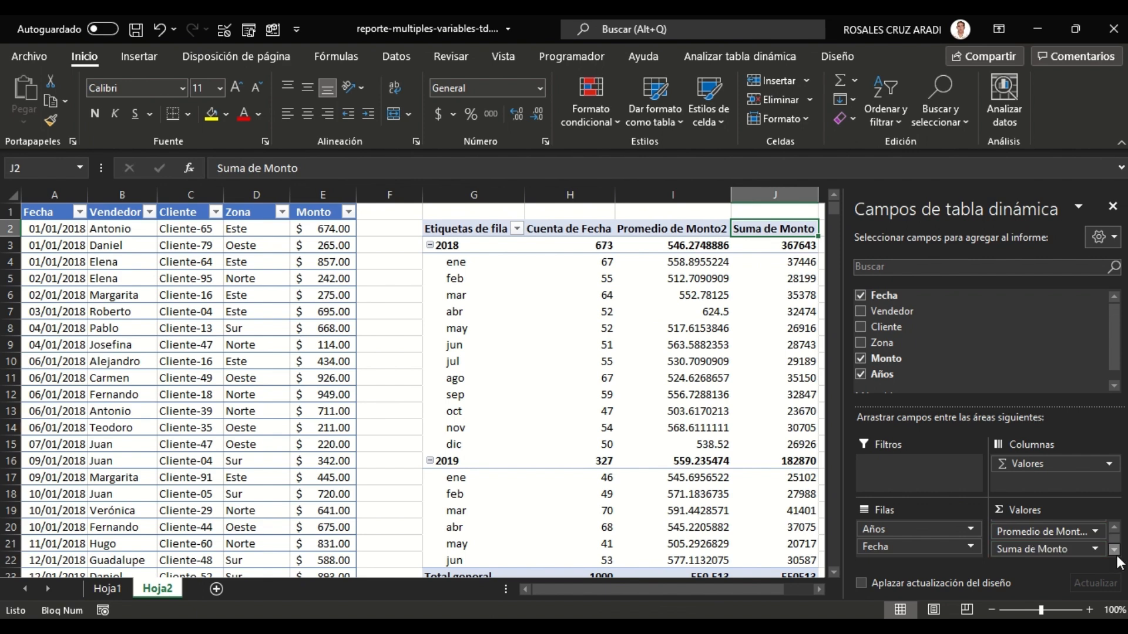
left_click_drag(1035, 550, 1028, 543)
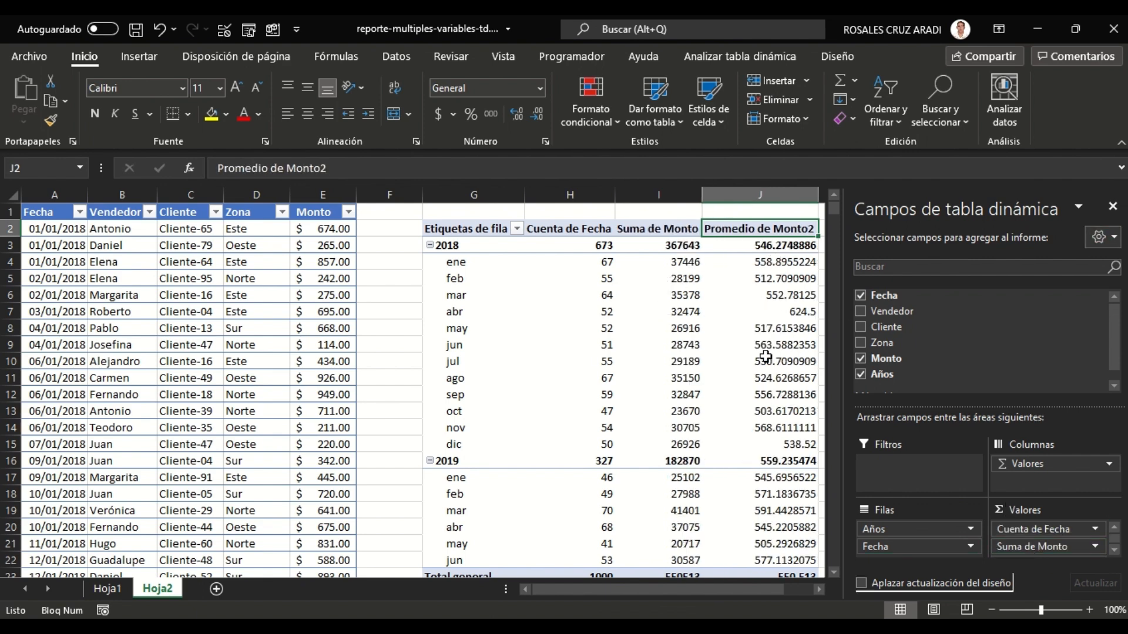
- Try the Moneda number format on the Cuenta de Fecha value field, and undo it
left_click(1095, 529)
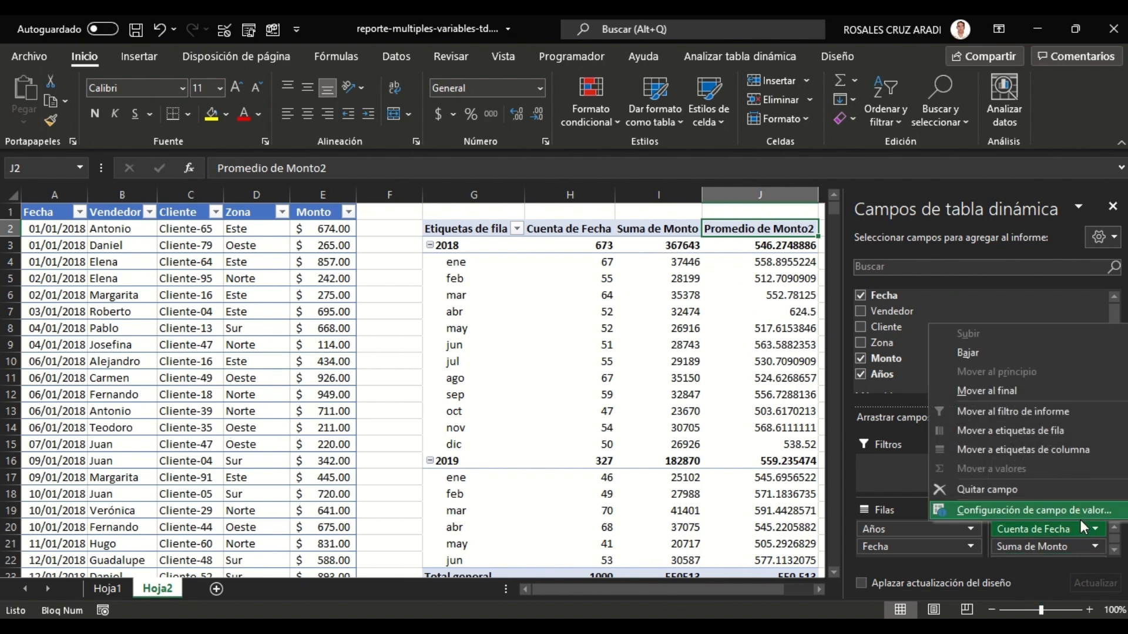
left_click(990, 511)
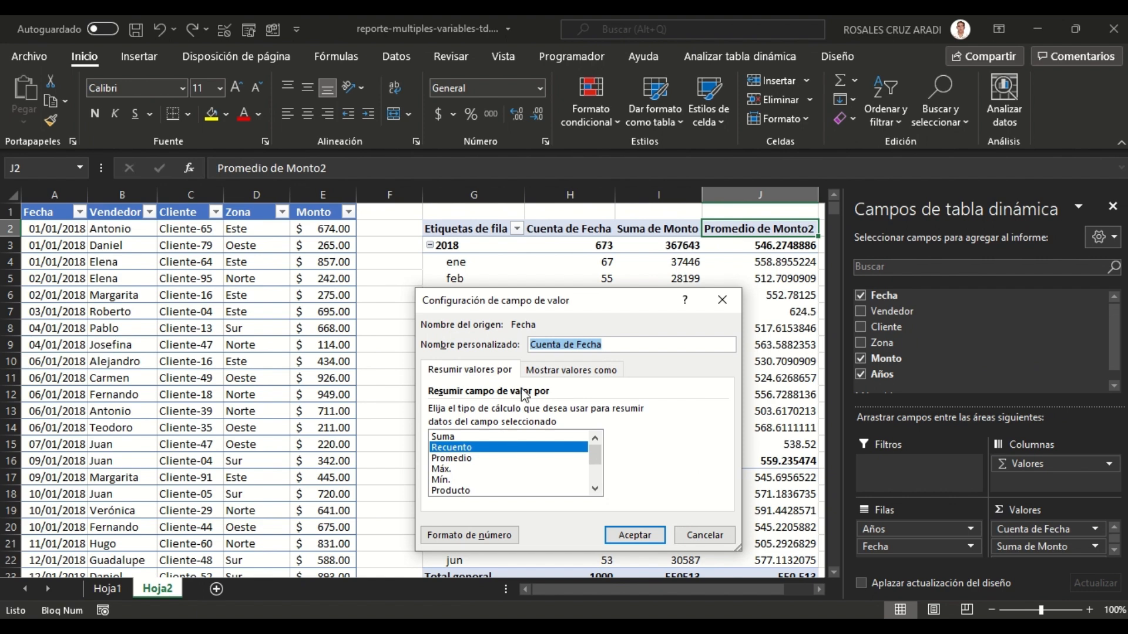
left_click(482, 539)
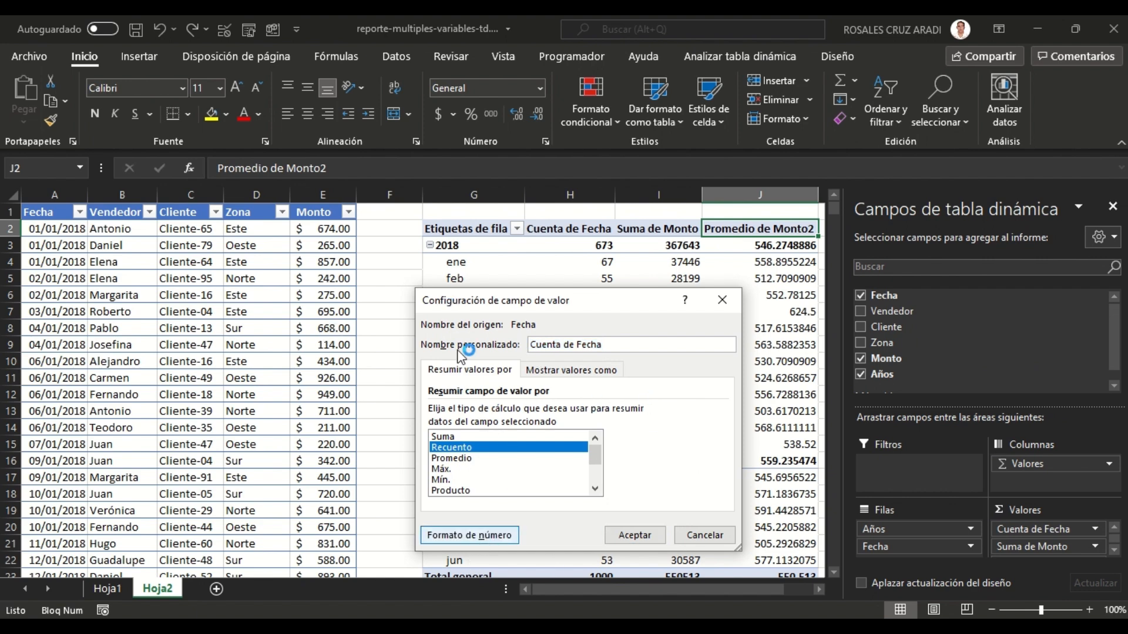
left_click(486, 537)
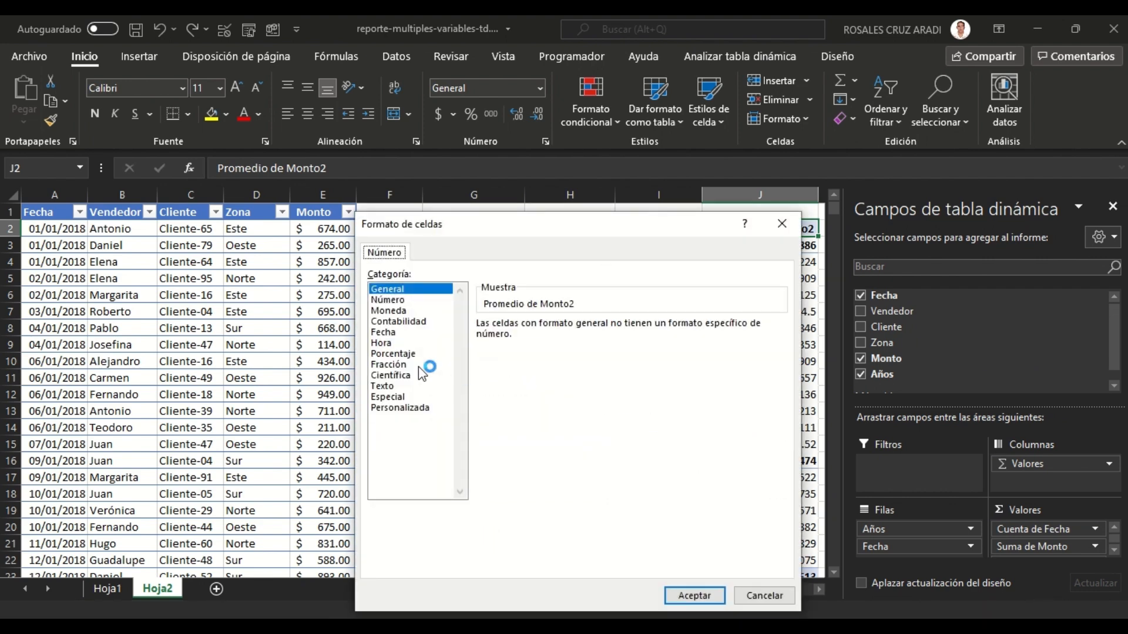
left_click(390, 310)
left_click(694, 595)
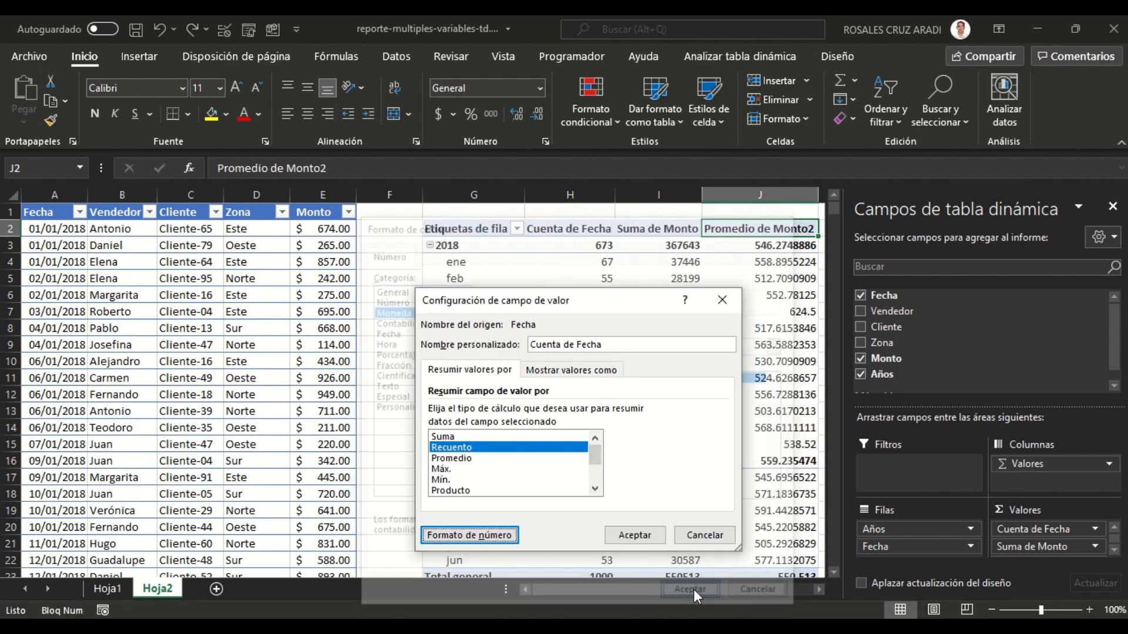
left_click(635, 535)
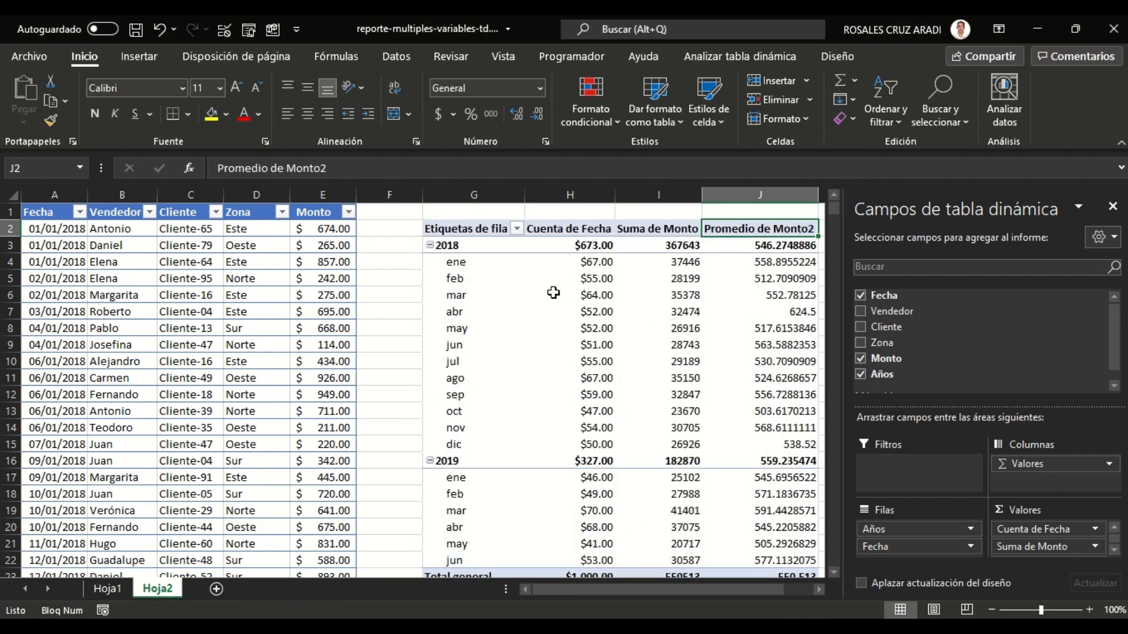
key("ctrl+z")
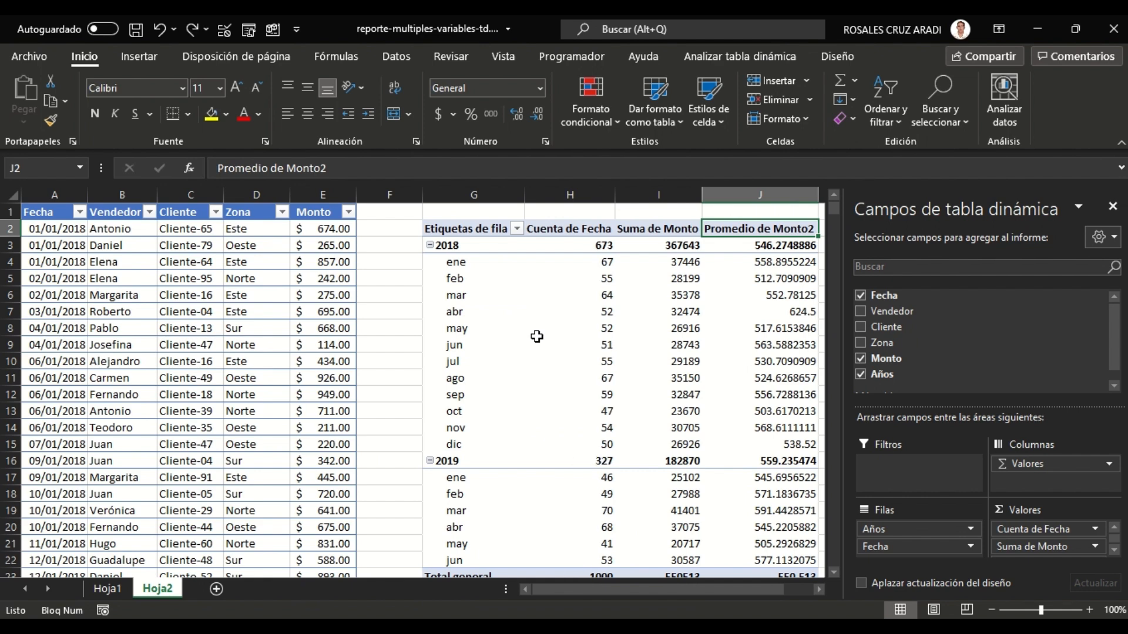
- Set the number format of the Suma de Monto value field to Moneda with two decimals, and check column I
left_click(1057, 546)
left_click(1034, 495)
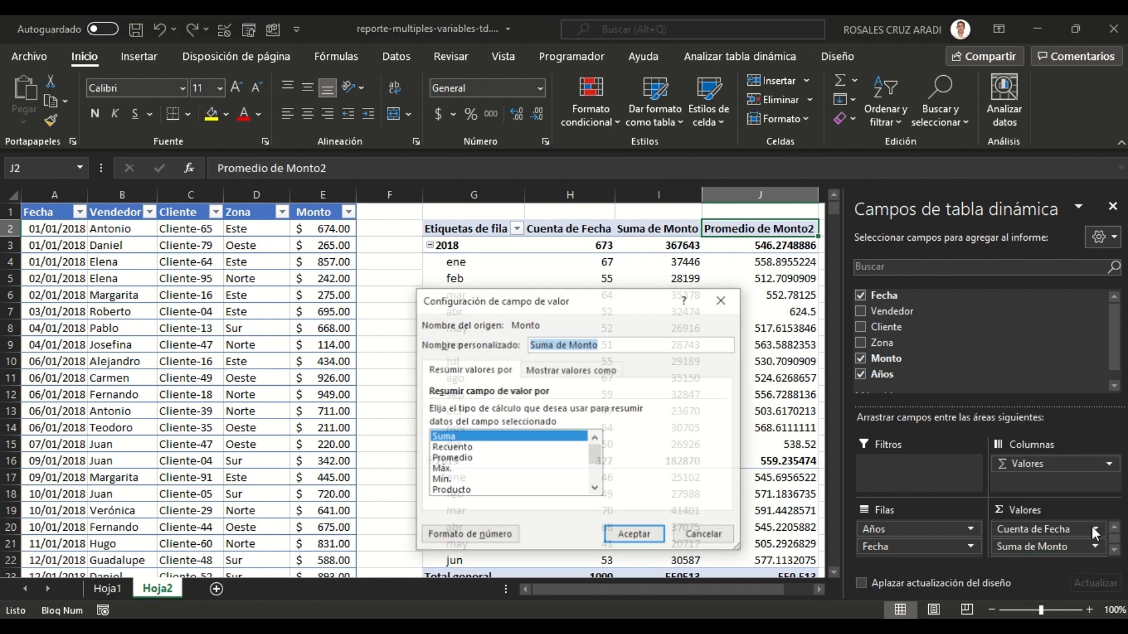
left_click(469, 534)
left_click(414, 310)
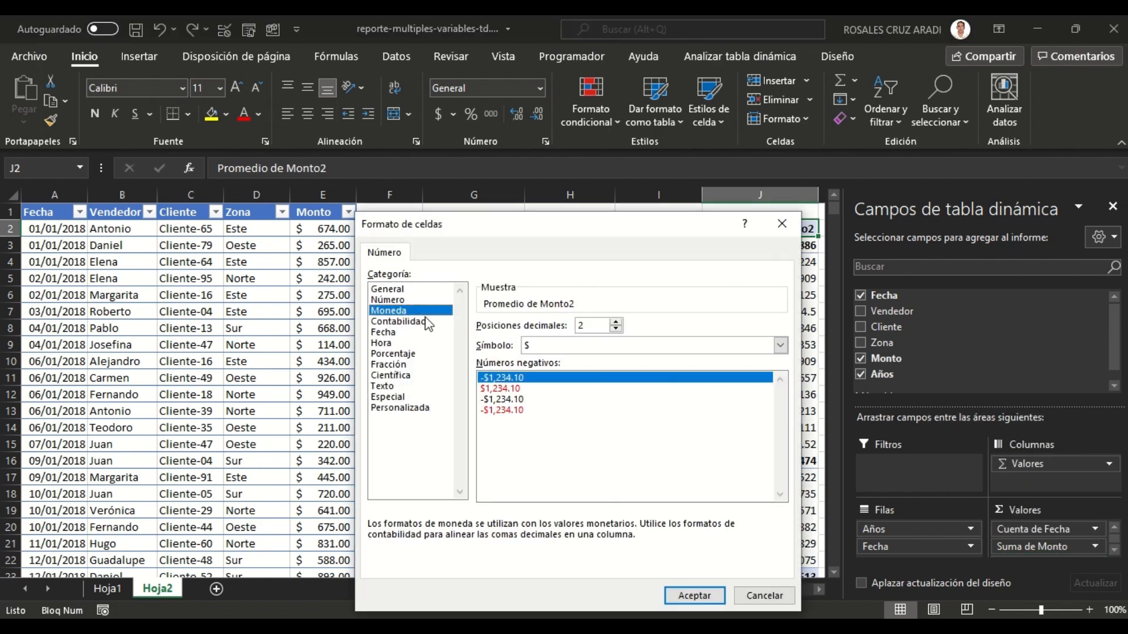
left_click(682, 590)
left_click(644, 535)
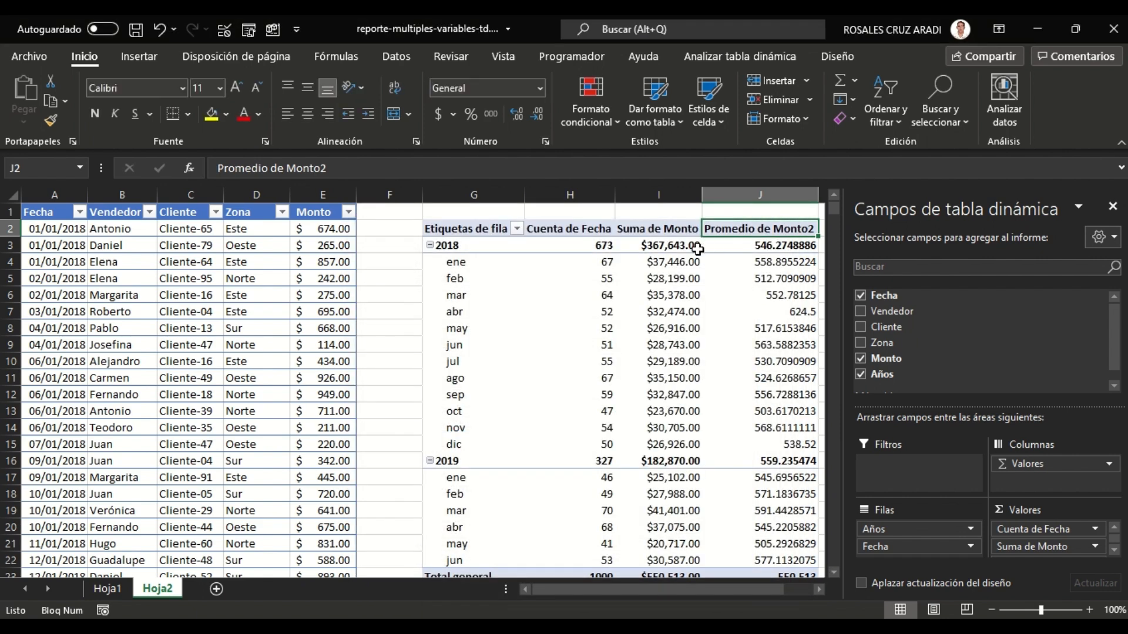
left_click(659, 209)
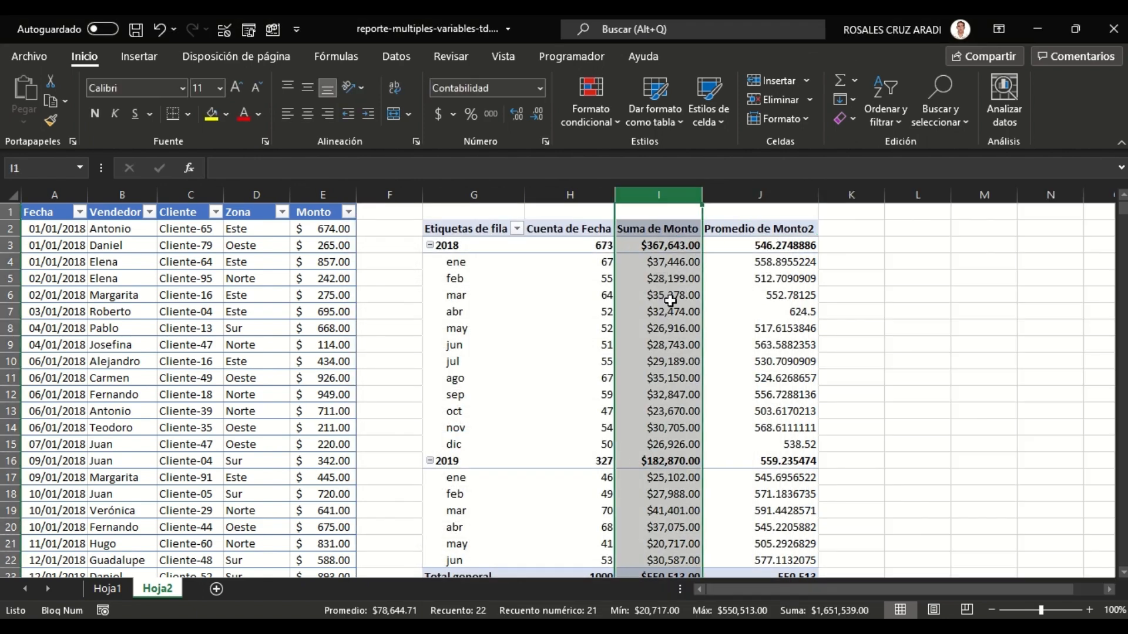
- Set the number format of the Promedio de Monto2 value field to Moneda
left_click(741, 315)
left_click(1114, 551)
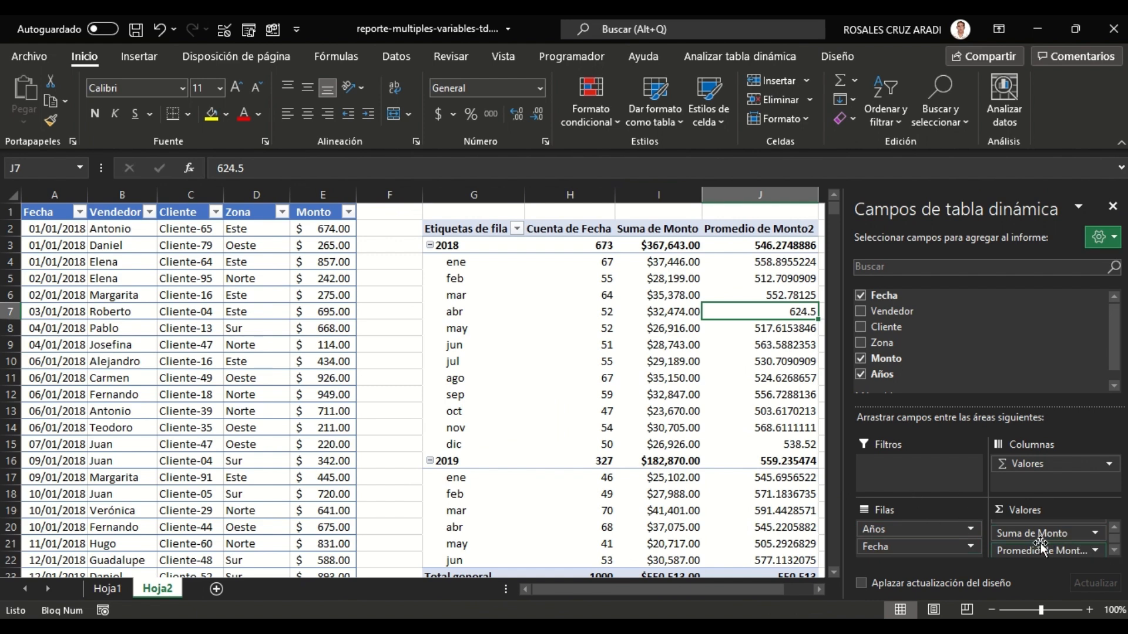
left_click(1093, 551)
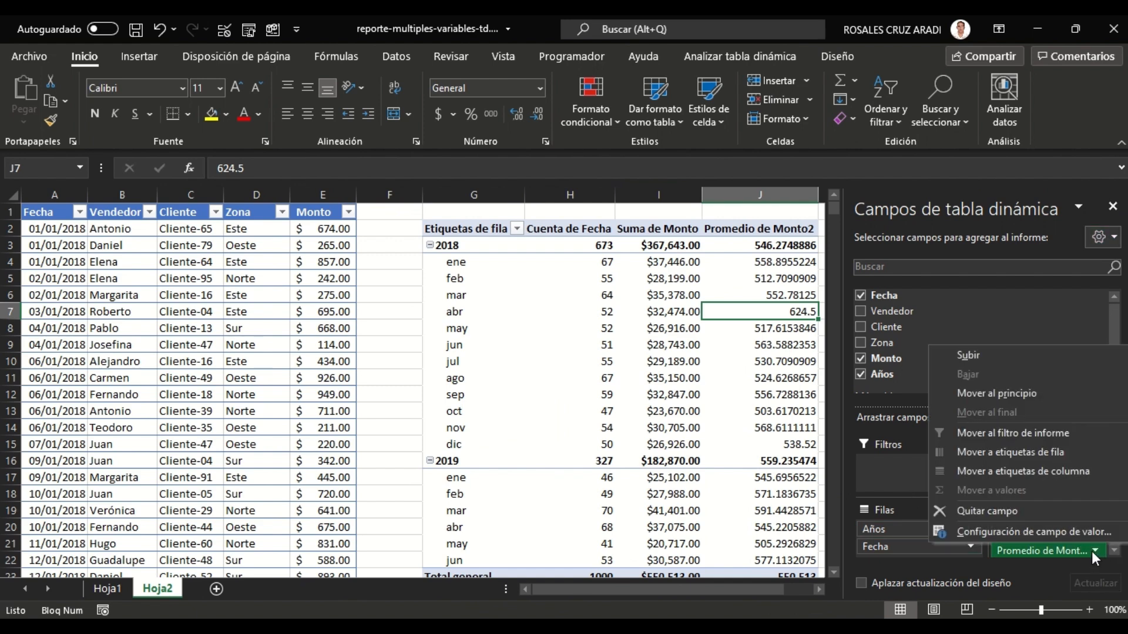
left_click(1029, 532)
left_click(469, 535)
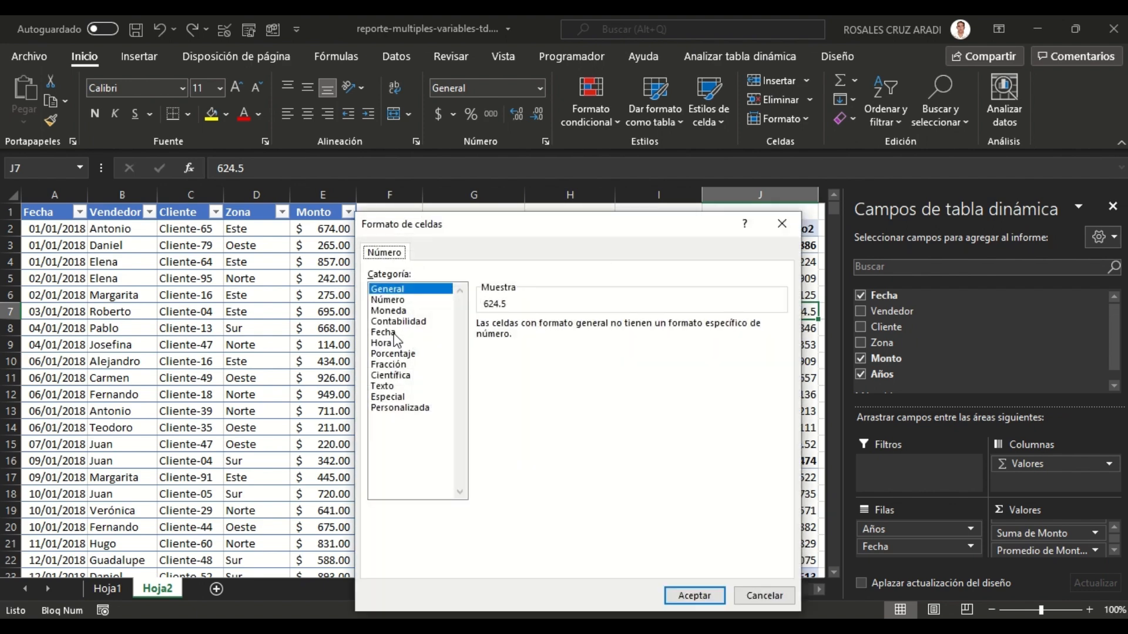
left_click(388, 310)
left_click(712, 596)
left_click(647, 533)
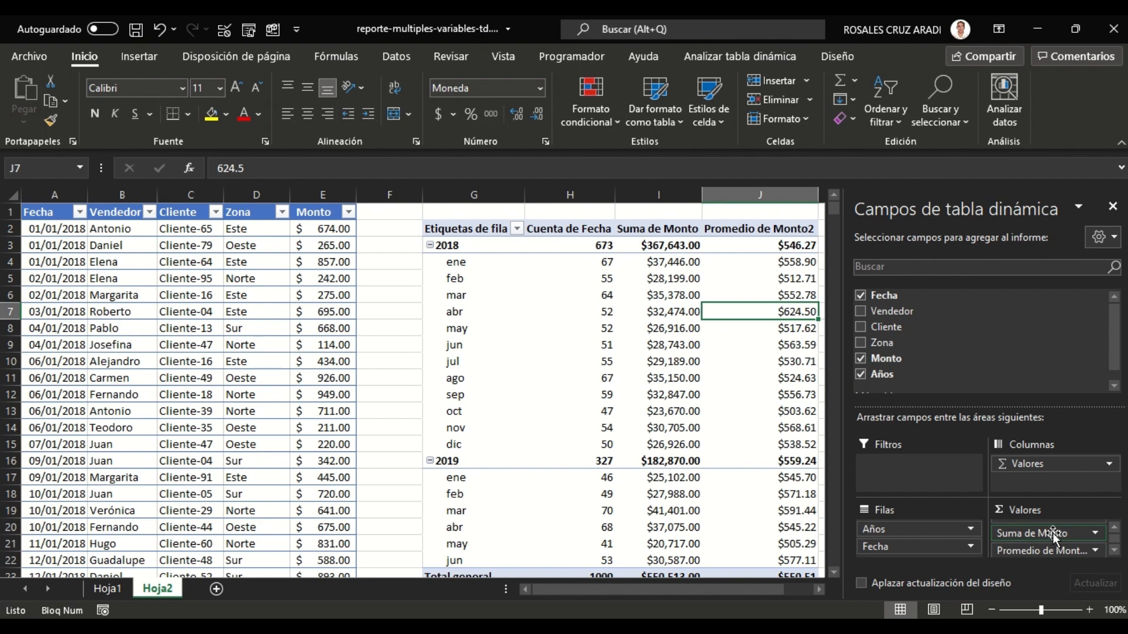
- Swap the average and sum of Monto in the pivot table values, check the formats of both columns, and undo the swap
left_click_drag(1071, 550, 1055, 539)
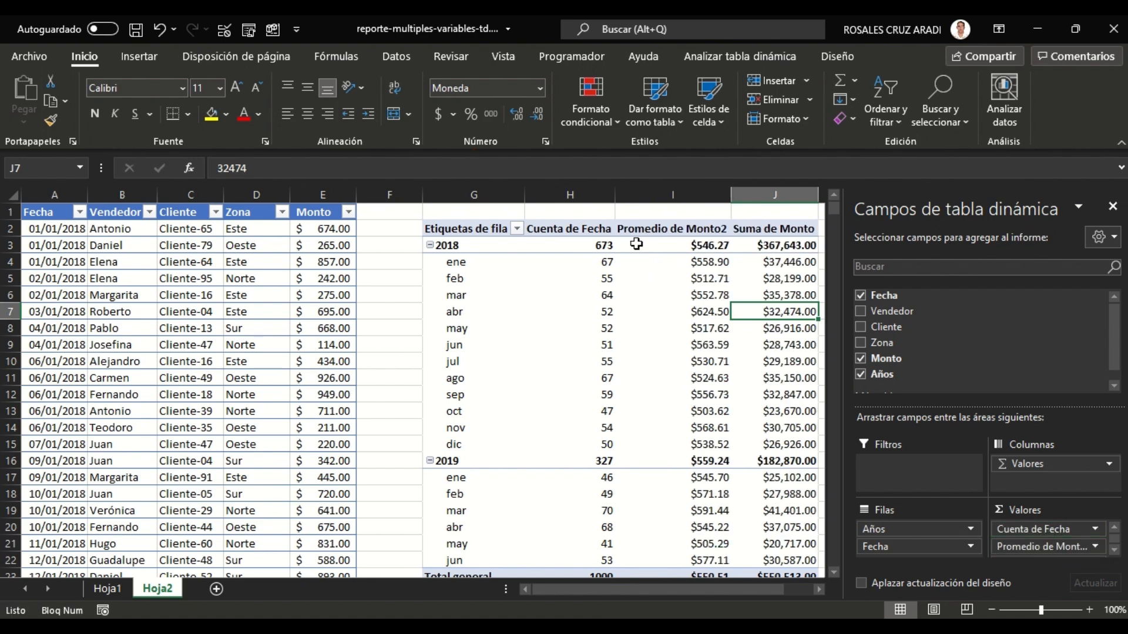
left_click_drag(654, 278, 775, 295)
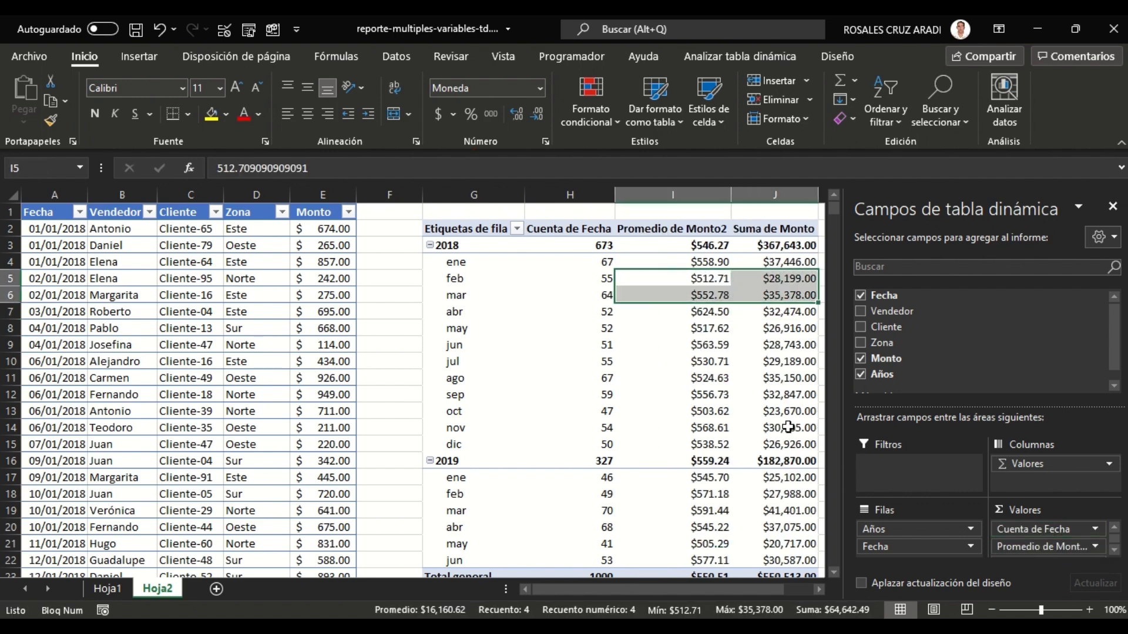
key("ctrl+z")
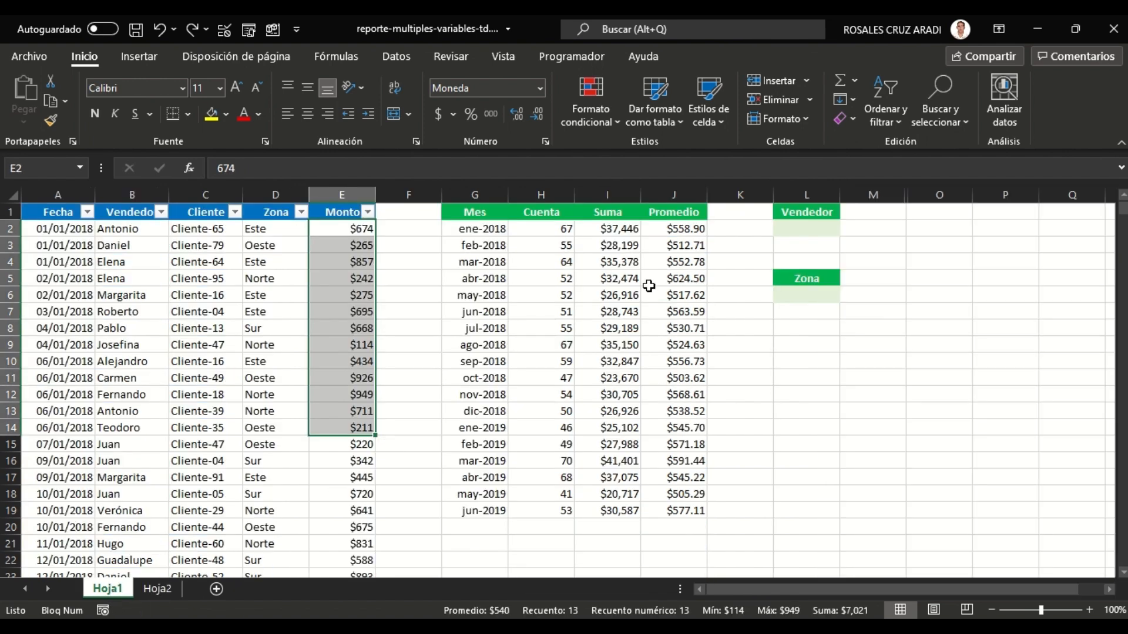
- Filter the formula report on Hoja1 by the fourth seller in the Vendedor list and the zone Este
left_click(108, 588)
left_click(807, 229)
left_click(854, 229)
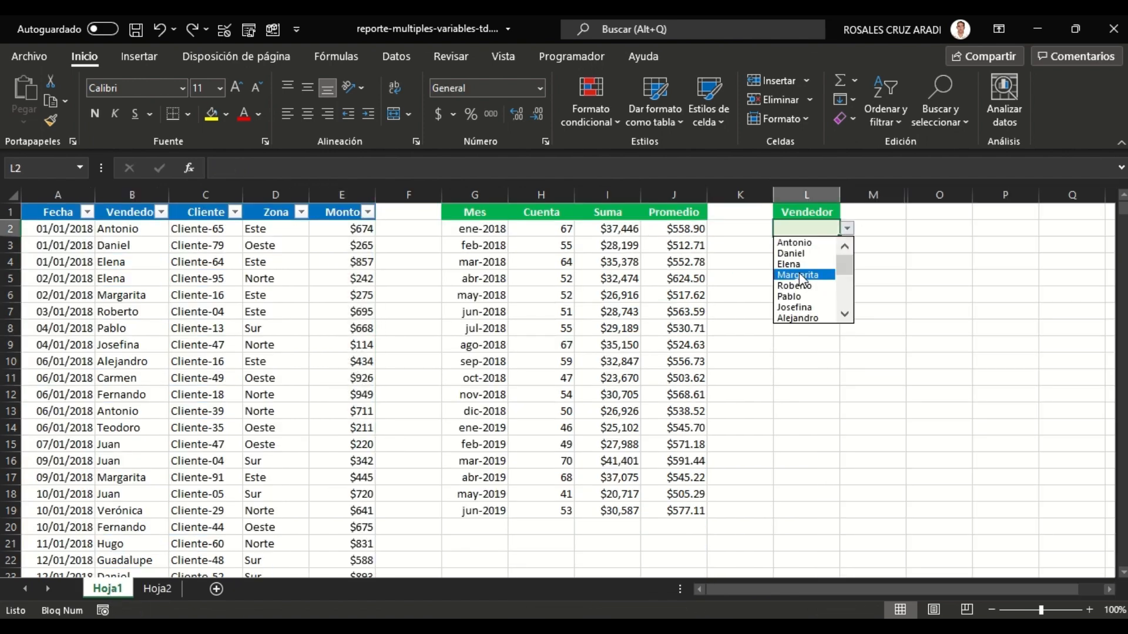
left_click(813, 272)
left_click(839, 290)
left_click(847, 295)
left_click(800, 326)
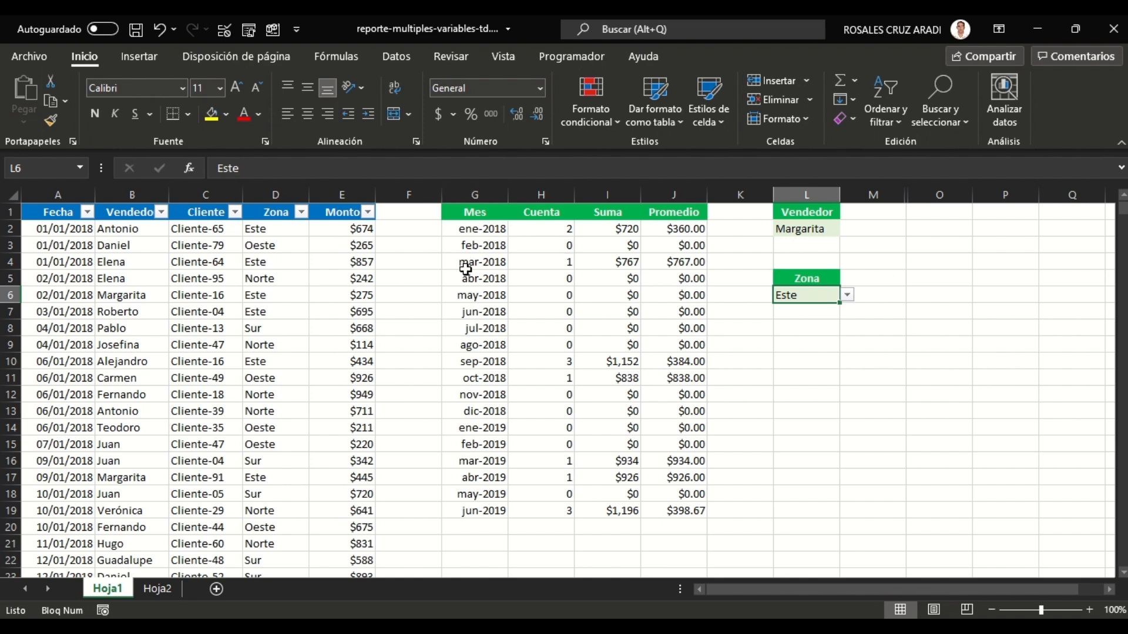
- Review the monthly count, sum and average in the Hoja1 report against the chosen seller and zone
left_click_drag(473, 229, 671, 499)
left_click(803, 228)
left_click(816, 294)
left_click_drag(472, 229, 675, 511)
- Add Vendedor and Zona as report filters of the pivot table on Hoja2
left_click(158, 588)
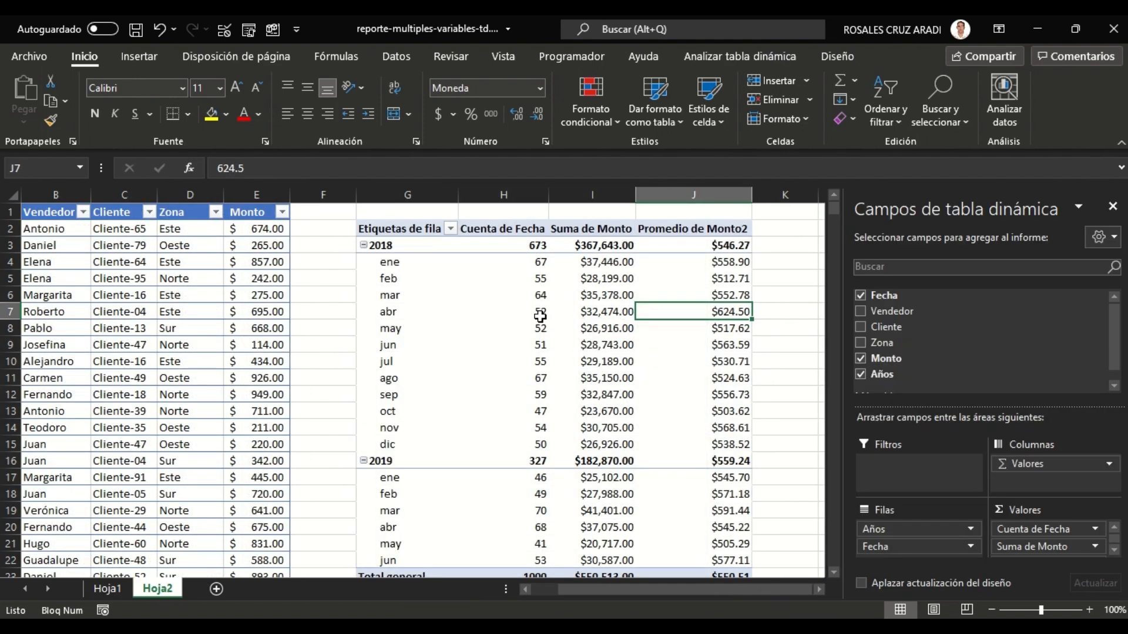
left_click_drag(883, 316, 912, 477)
left_click_drag(882, 339, 906, 486)
- Filter the pivot table by the same seller as on Hoja1 and by the zone Sur
left_click(541, 212)
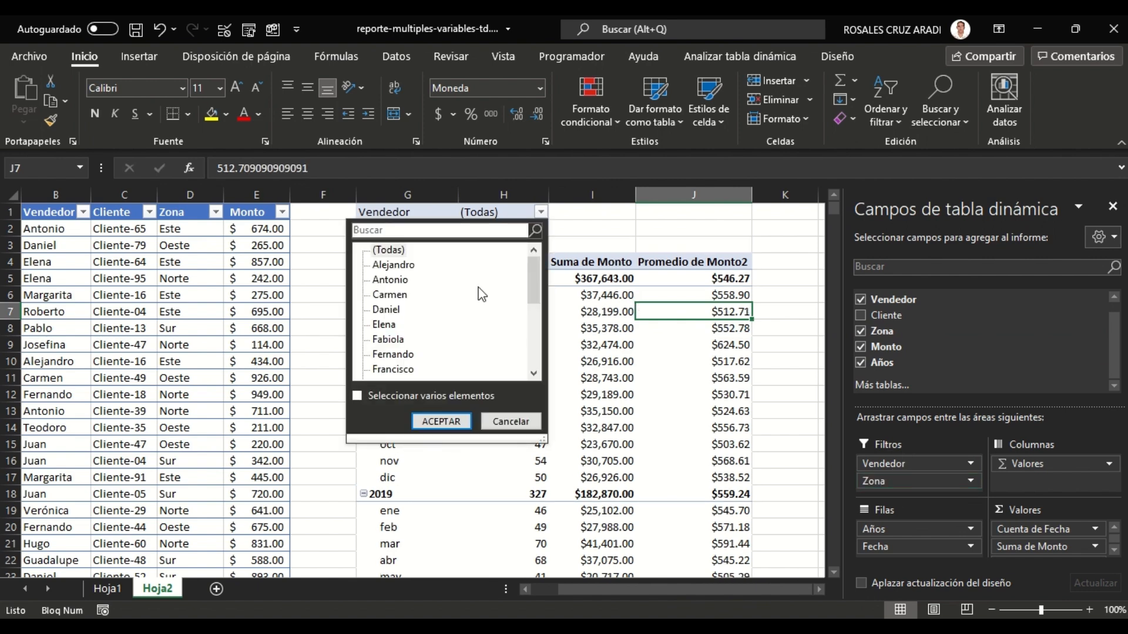
scroll(411, 361, "down", 4)
left_click(393, 294)
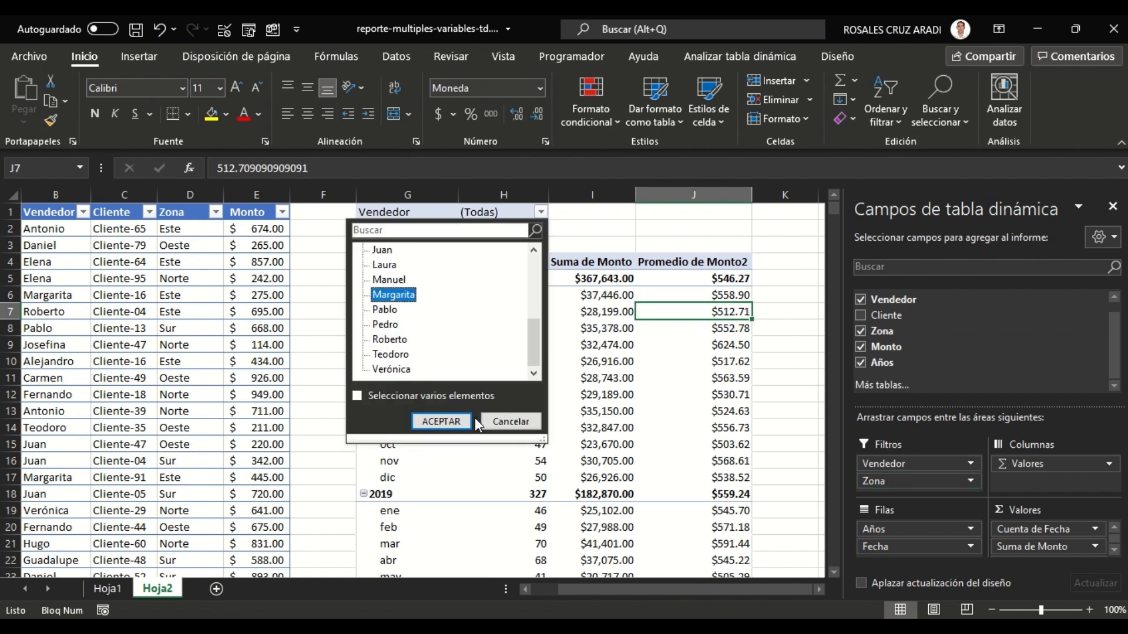
left_click(441, 421)
left_click(541, 228)
left_click(380, 326)
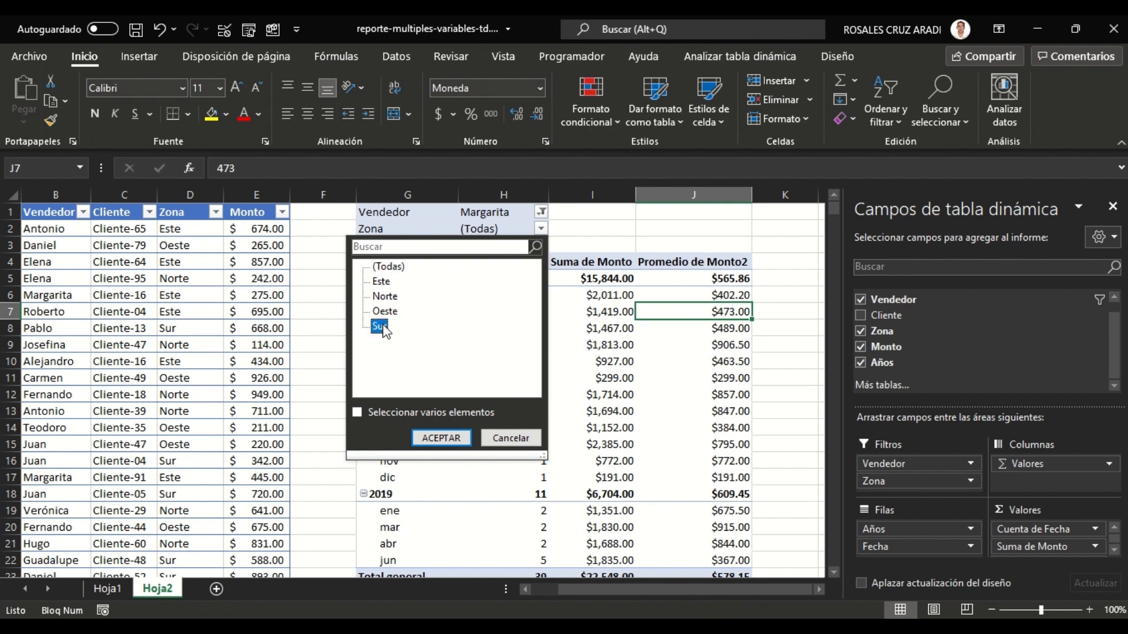
left_click(441, 437)
- Compare the months and counts in the filtered pivot table on Hoja2 with the Cuenta column of the report on Hoja1
left_click_drag(389, 297, 700, 410)
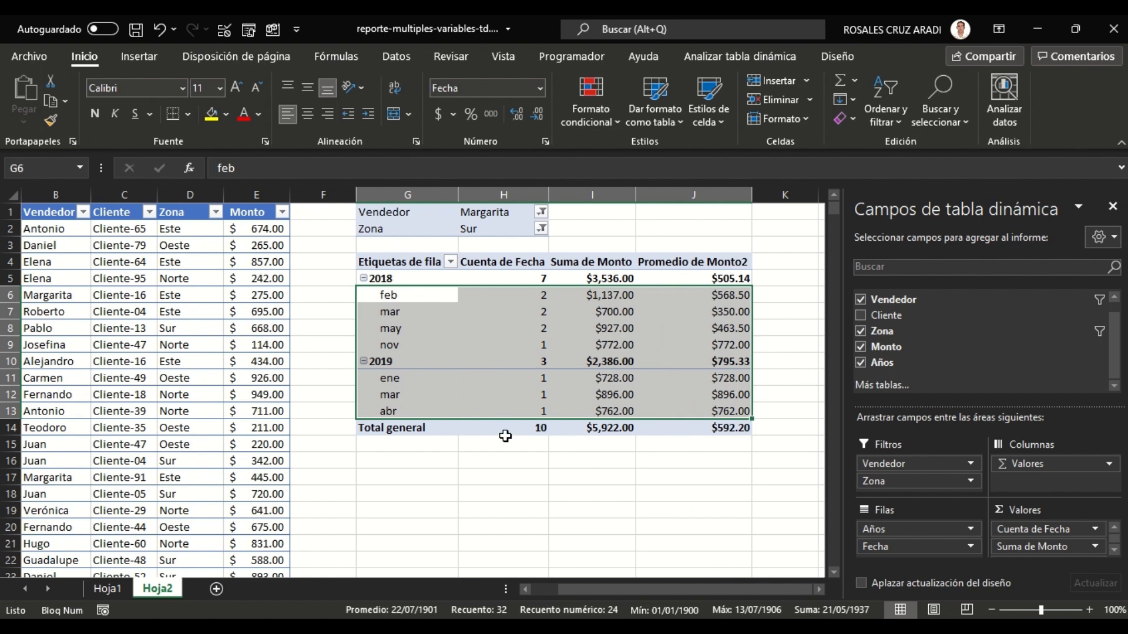
left_click(503, 476)
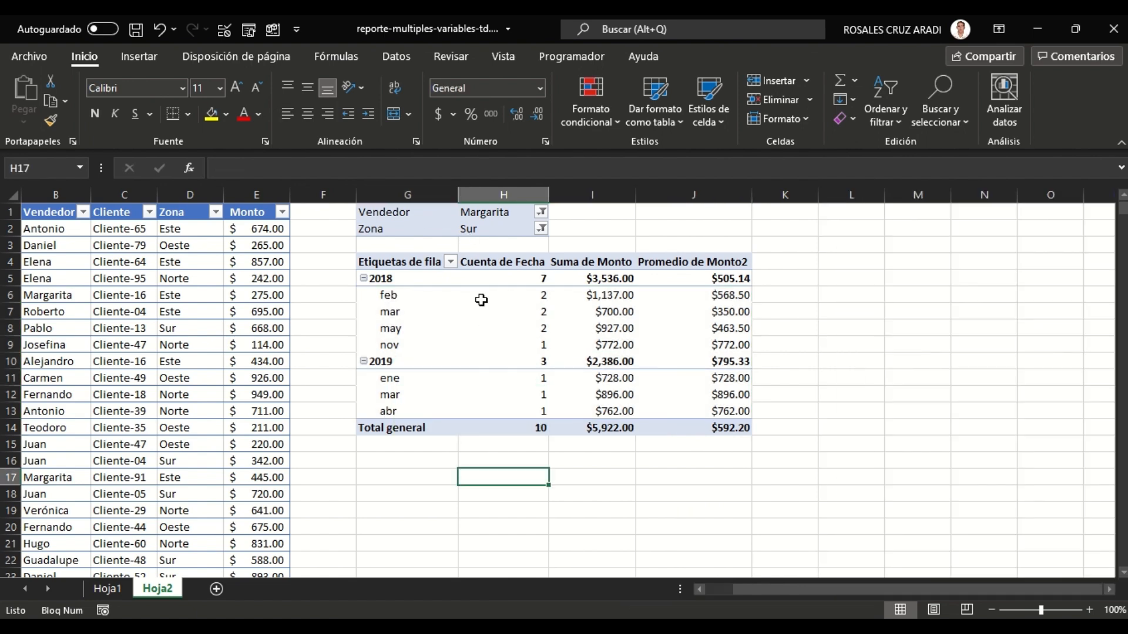
left_click(121, 587)
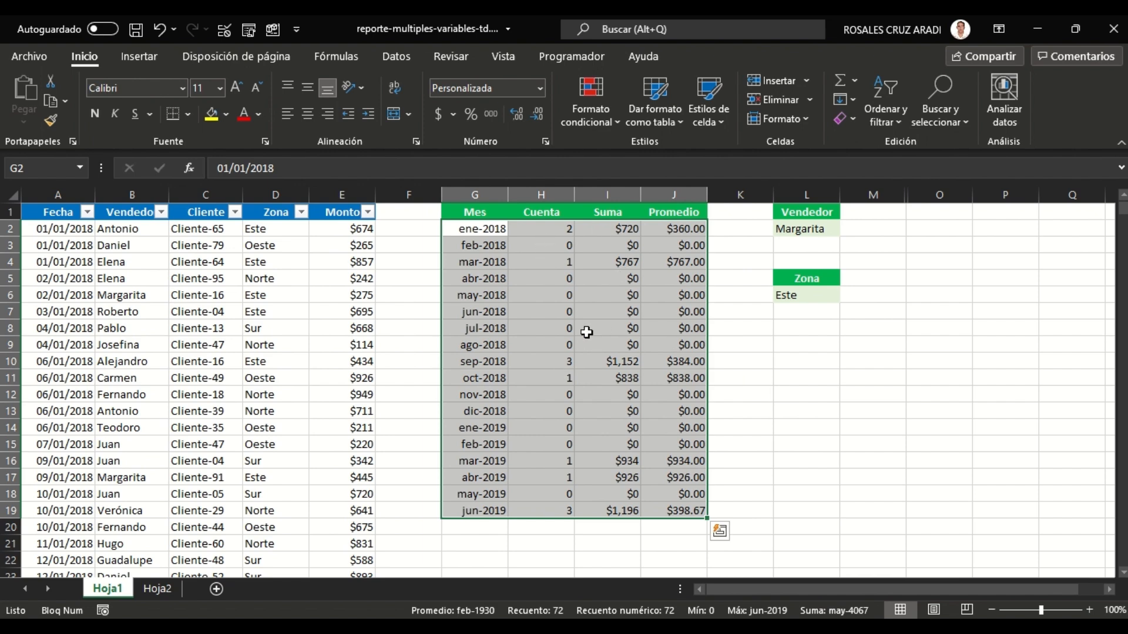
left_click(564, 229)
left_click_drag(564, 261, 565, 515)
left_click(162, 589)
left_click_drag(531, 296, 531, 397)
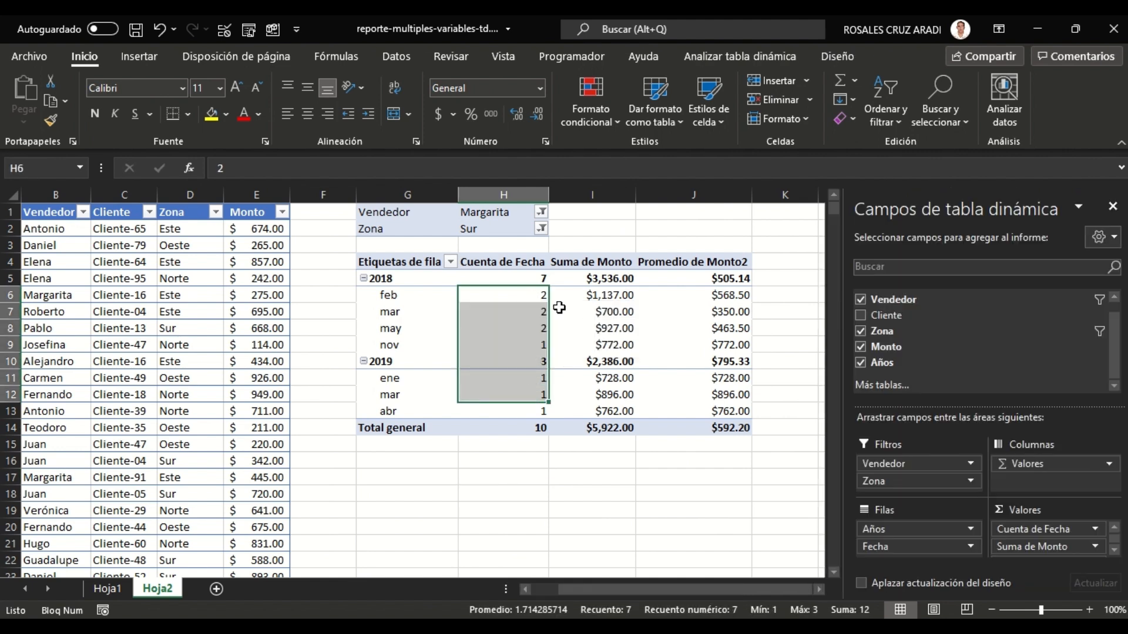
- Examine the 2018 and 2019 subtotal rows of the pivot table, and compare them with the monthly report layout on Hoja1
left_click_drag(497, 280, 671, 278)
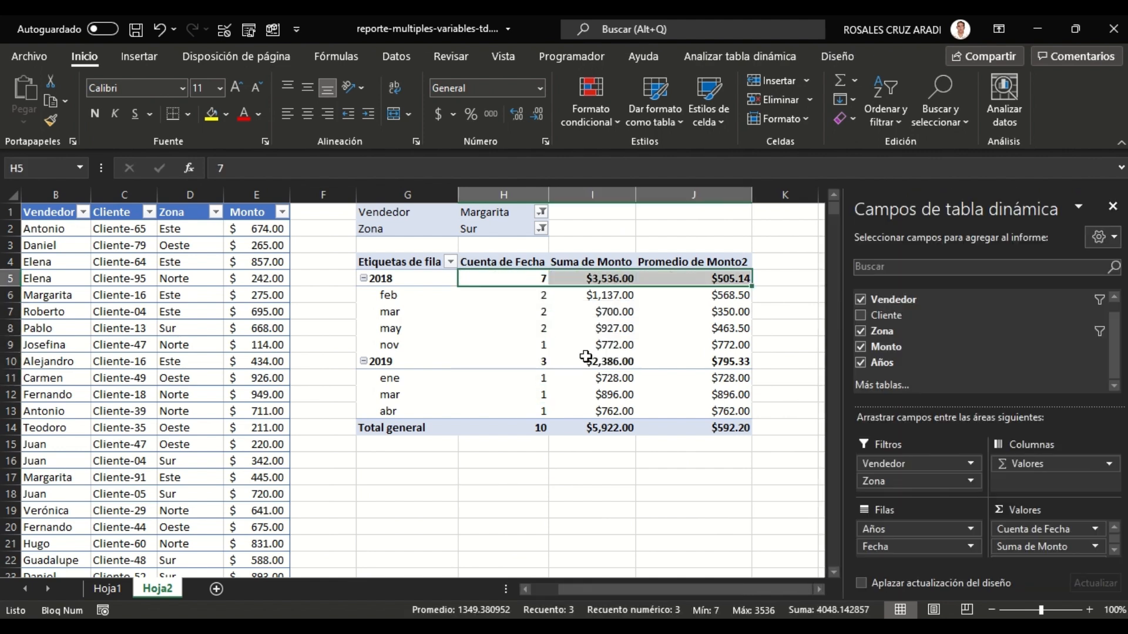
left_click_drag(514, 361, 690, 362)
left_click(376, 371)
left_click(370, 362)
left_click(392, 279)
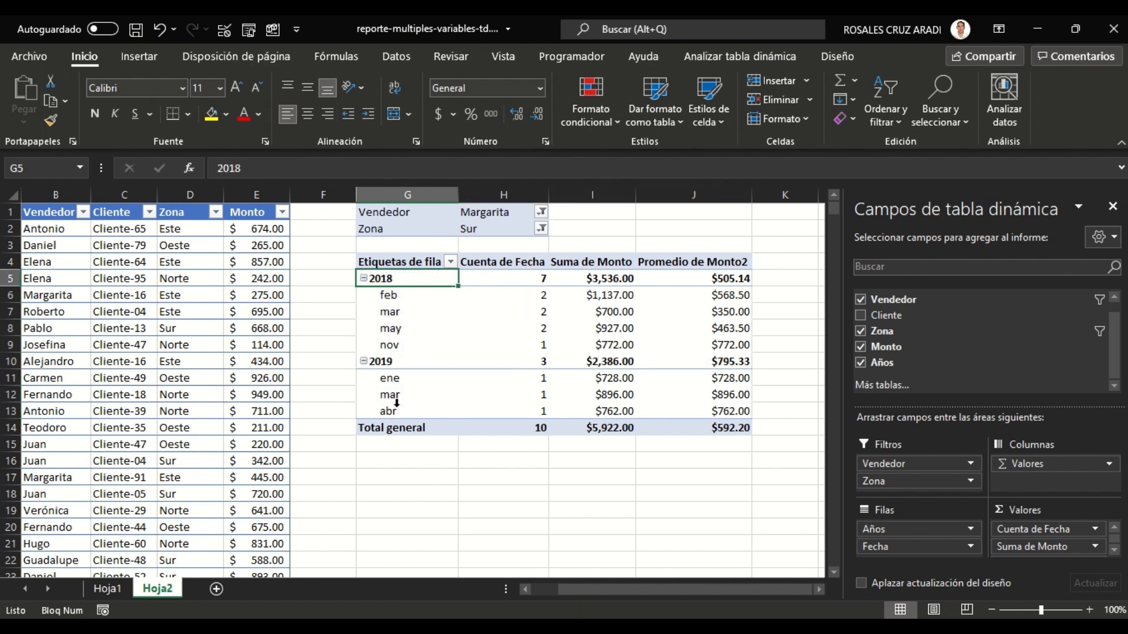
left_click(107, 588)
left_click_drag(490, 229, 815, 513)
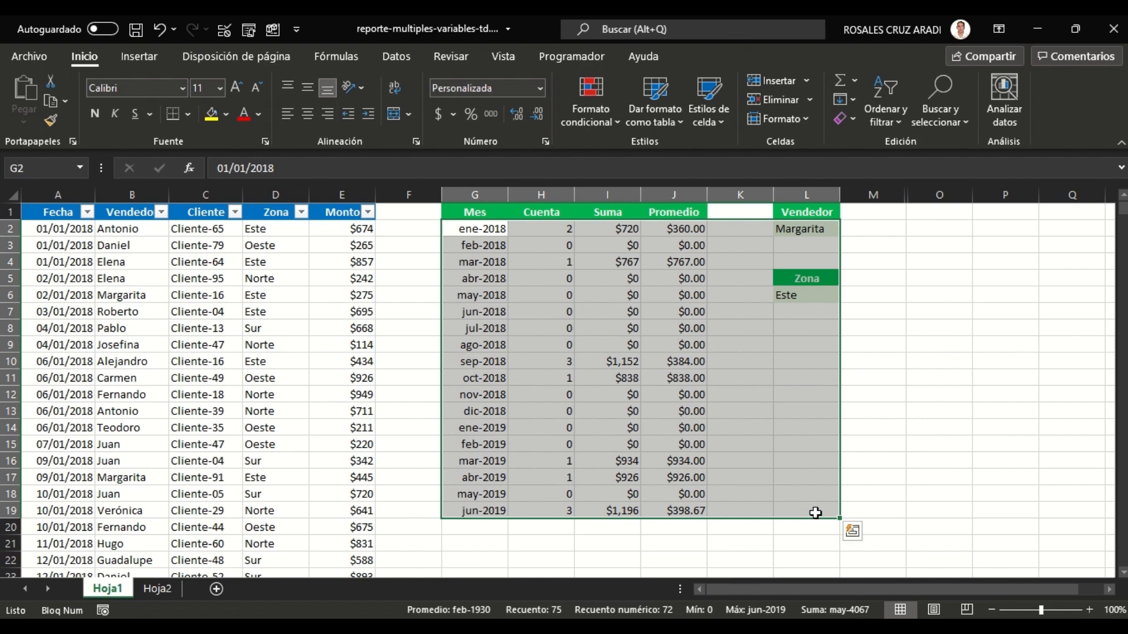
- Compare the layout of the formula report in G1:L19 on Hoja1 with the pivot table and its filters on Hoja2
left_click_drag(473, 212, 814, 511)
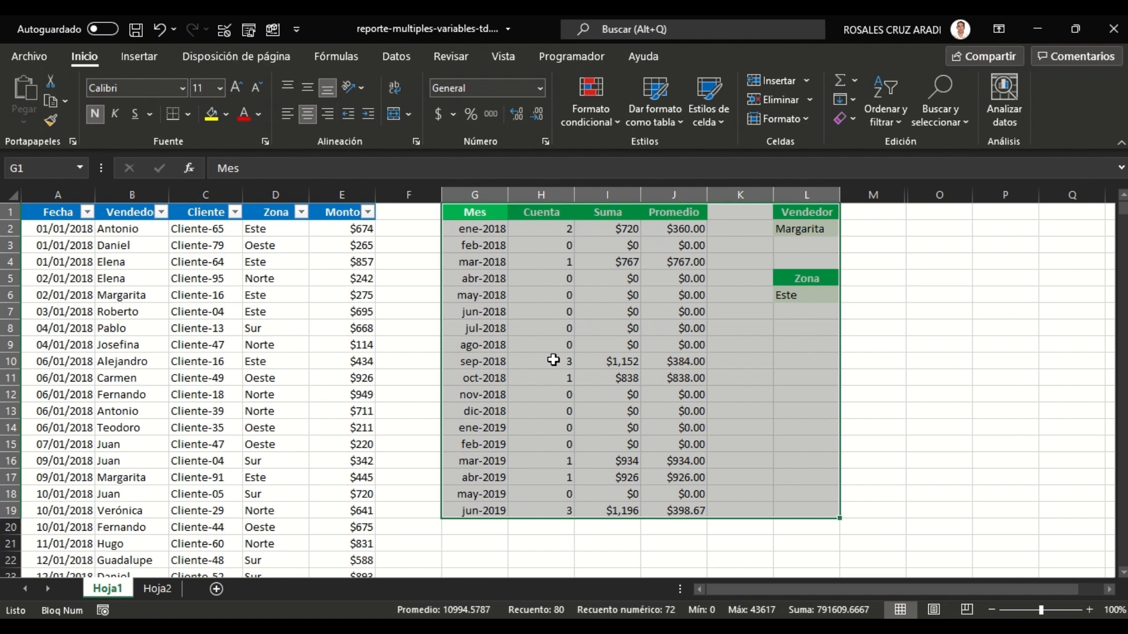
left_click(158, 589)
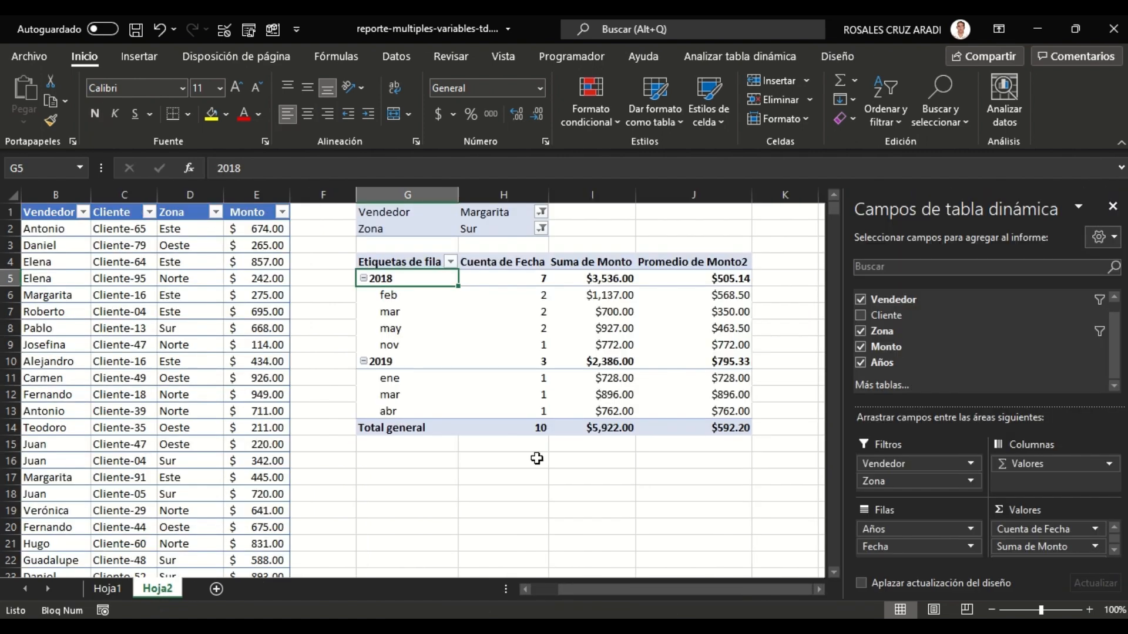
left_click_drag(386, 212, 702, 441)
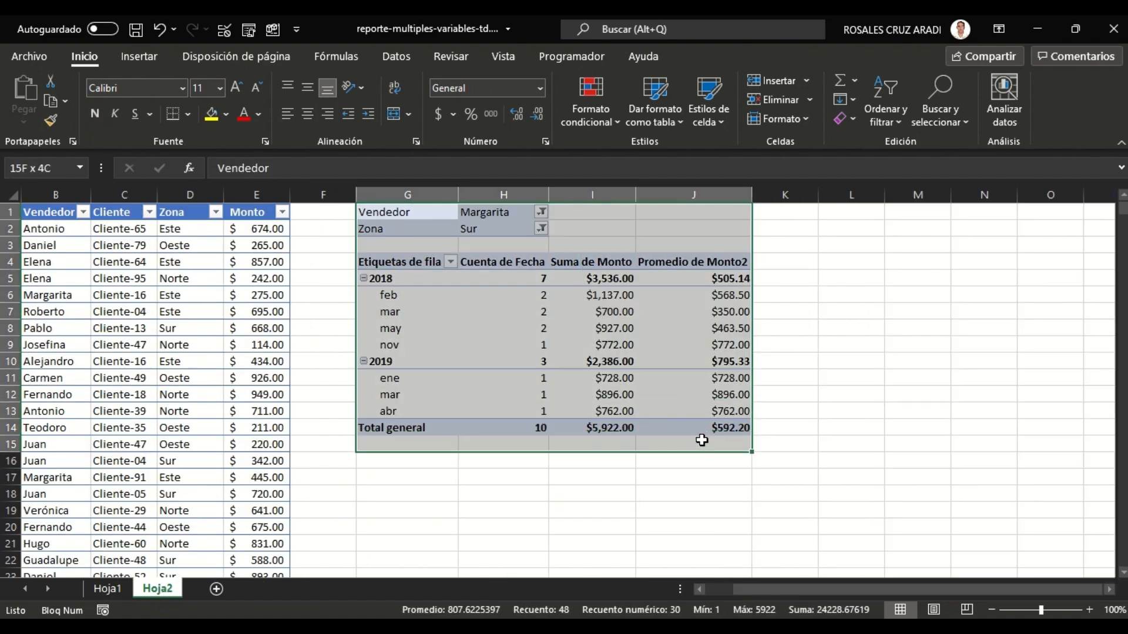
- Narrow columns H, I and J, which hold the pivot table's count, sum and average on Hoja2
left_click(590, 494)
left_click_drag(548, 195, 513, 194)
left_click_drag(600, 195, 570, 194)
left_click_drag(682, 195, 630, 195)
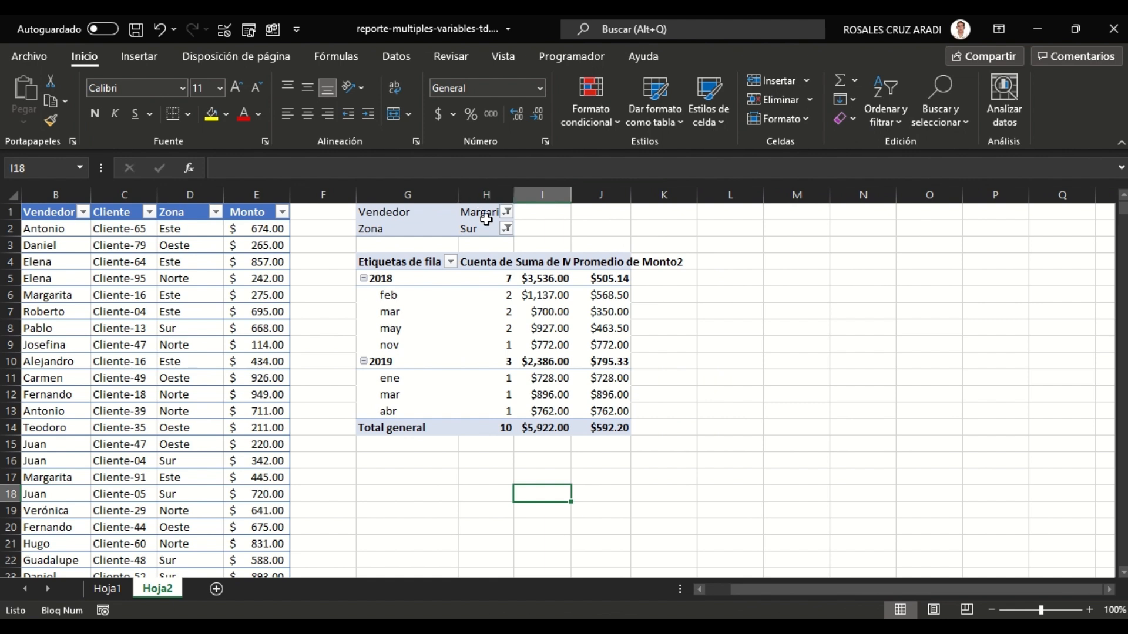
- Change the pivot table's Vendedor filter to the seller listed in cell B3
left_click(506, 211)
left_click(393, 312)
left_click(406, 425)
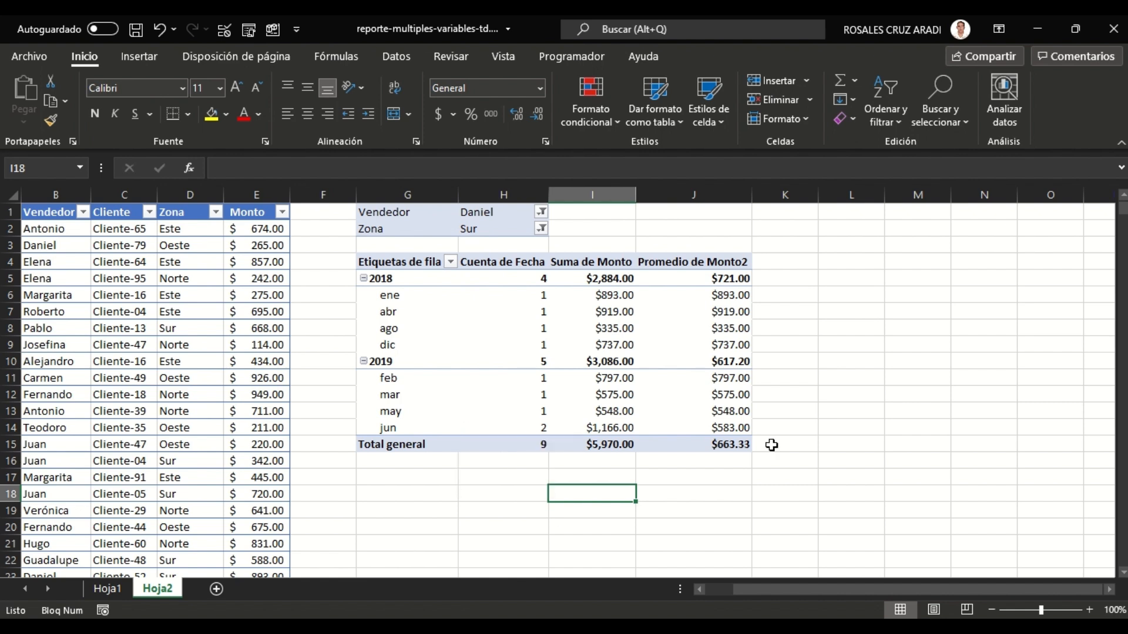
- Set the pivot table's Vendedor filter back to the seller used in the Hoja1 report
left_click(540, 212)
scroll(421, 347, "down", 2)
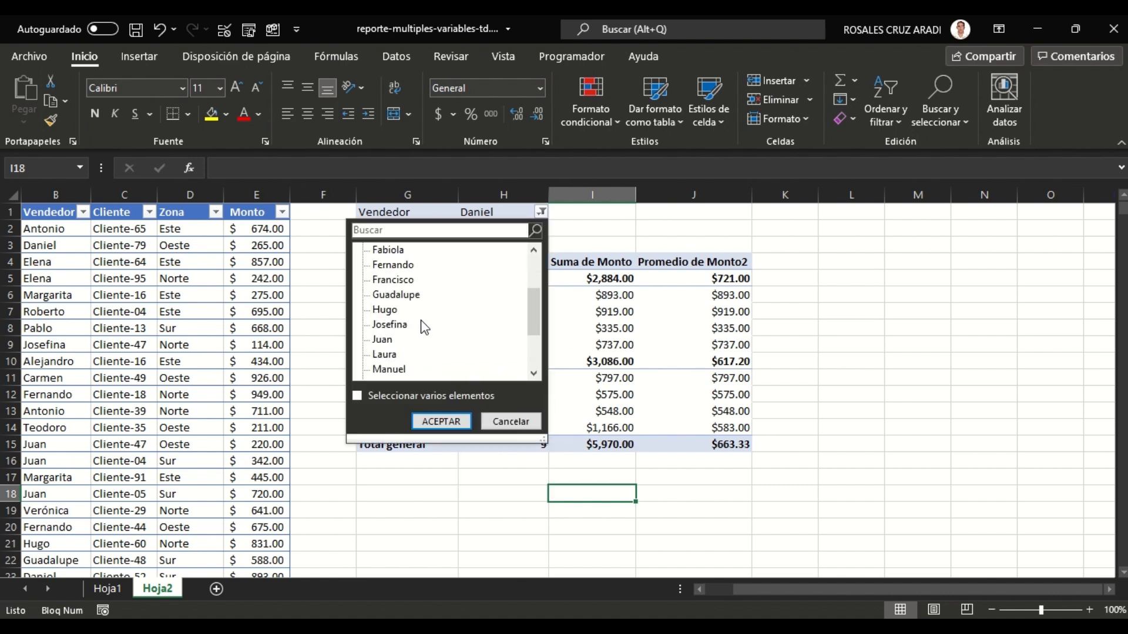
scroll(407, 352, "down", 1)
left_click(397, 339)
left_click(440, 421)
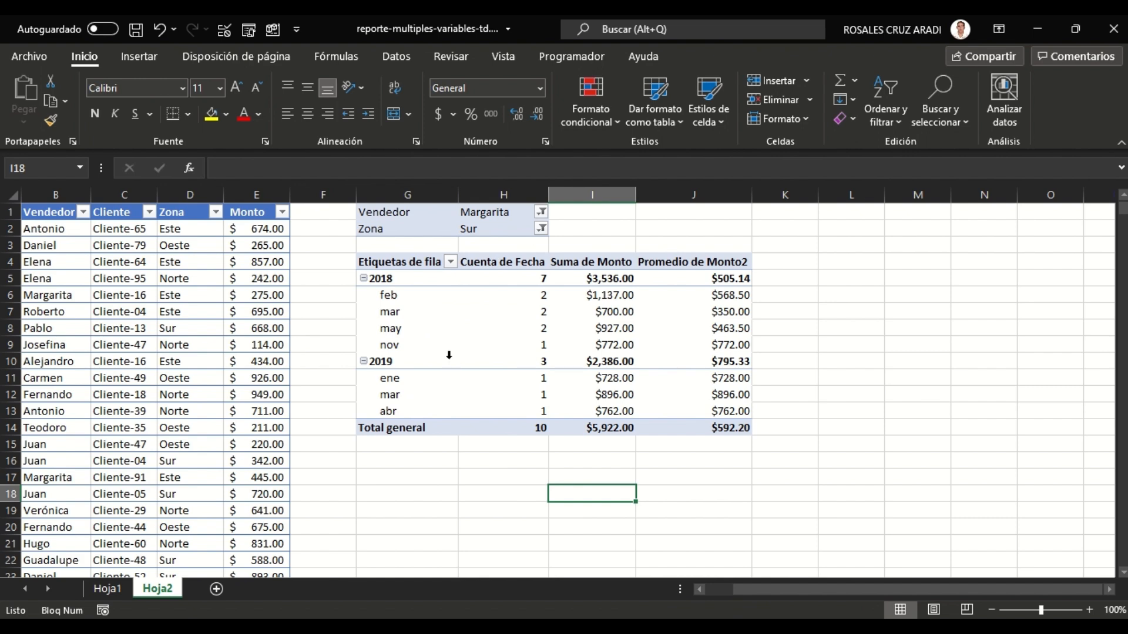
- Review the pivot table area on Hoja2 and examine the jun-2018 formulas for Cuenta, Suma and Promedio on Hoja1
left_click_drag(332, 216, 785, 477)
left_click(108, 590)
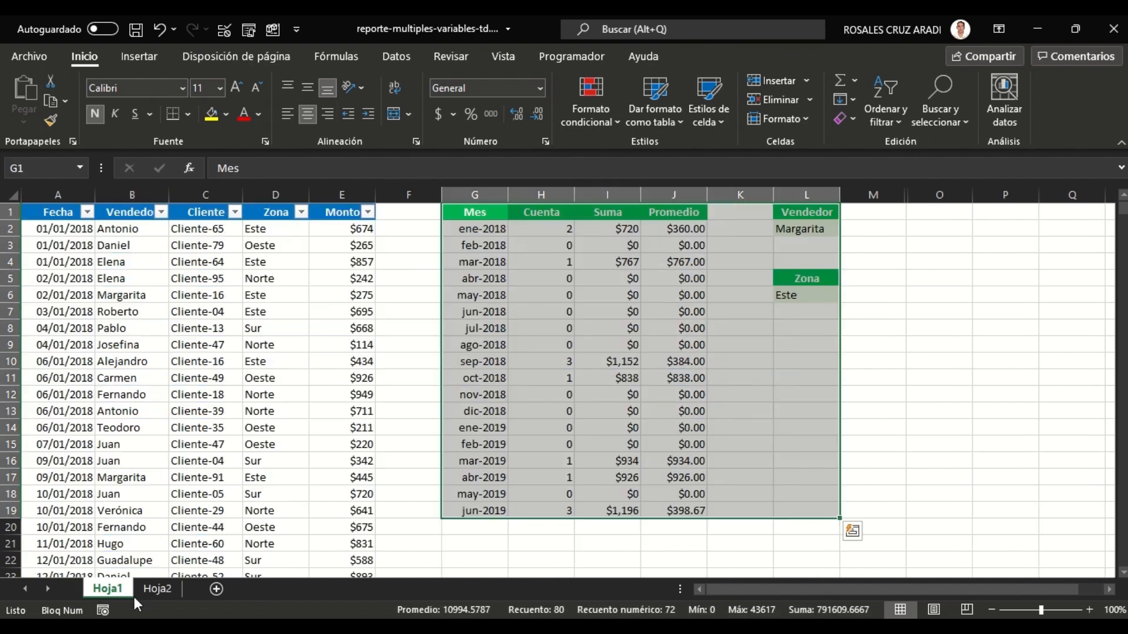
left_click(675, 311)
left_click(555, 319)
left_click(631, 311)
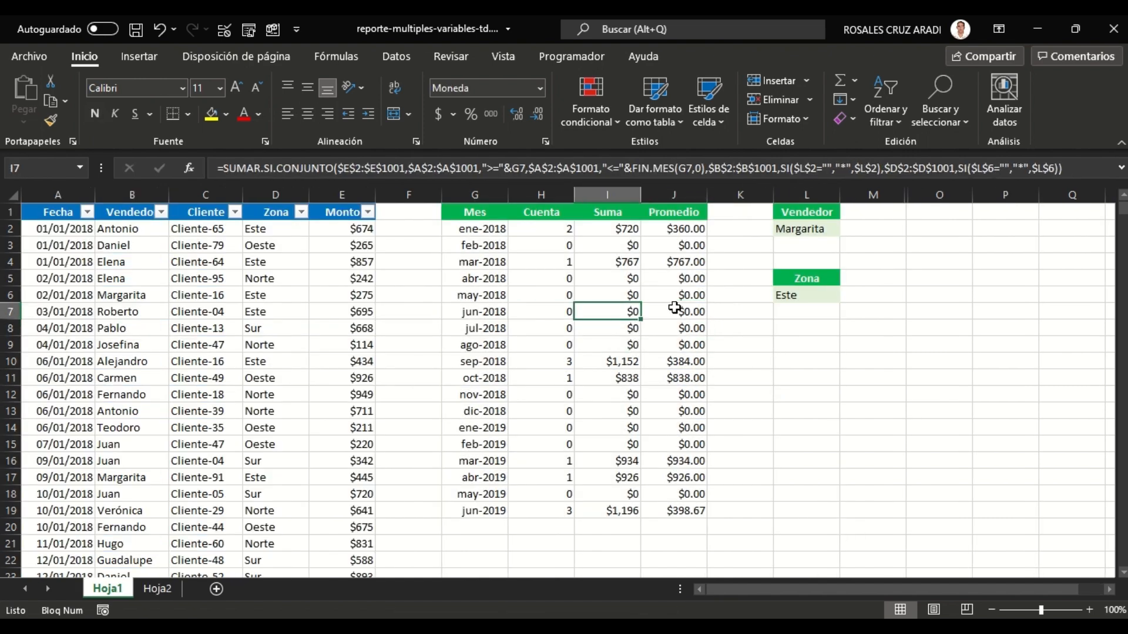
left_click(675, 309)
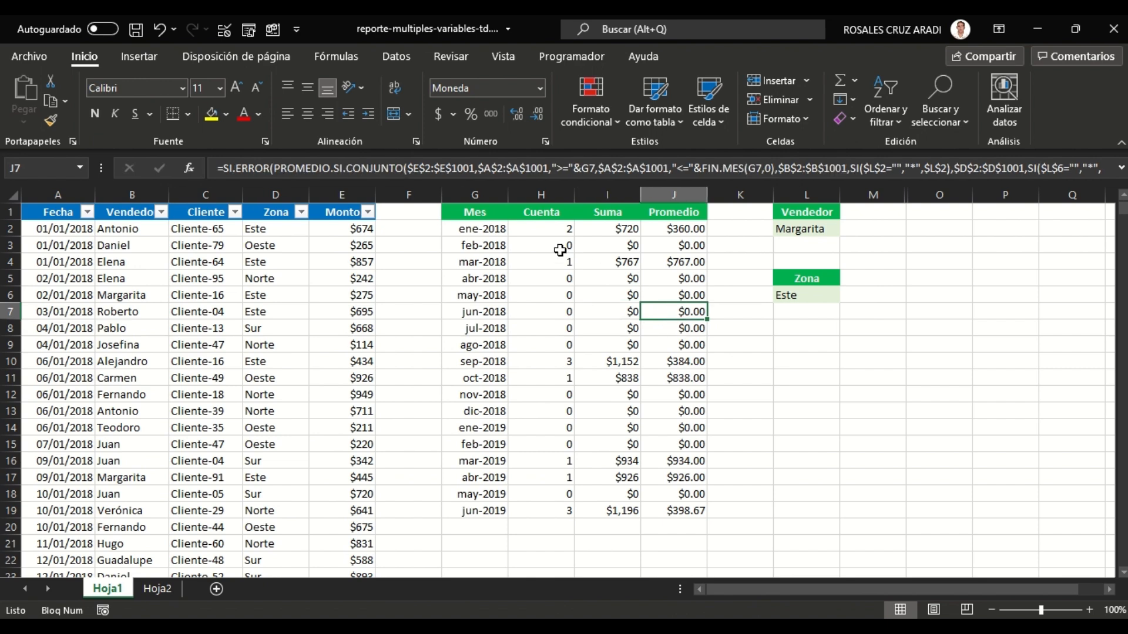
- Review the Mes to Promedio columns of the report on Hoja1, and return to the pivot table on Hoja2
left_click_drag(460, 216, 674, 510)
left_click(156, 589)
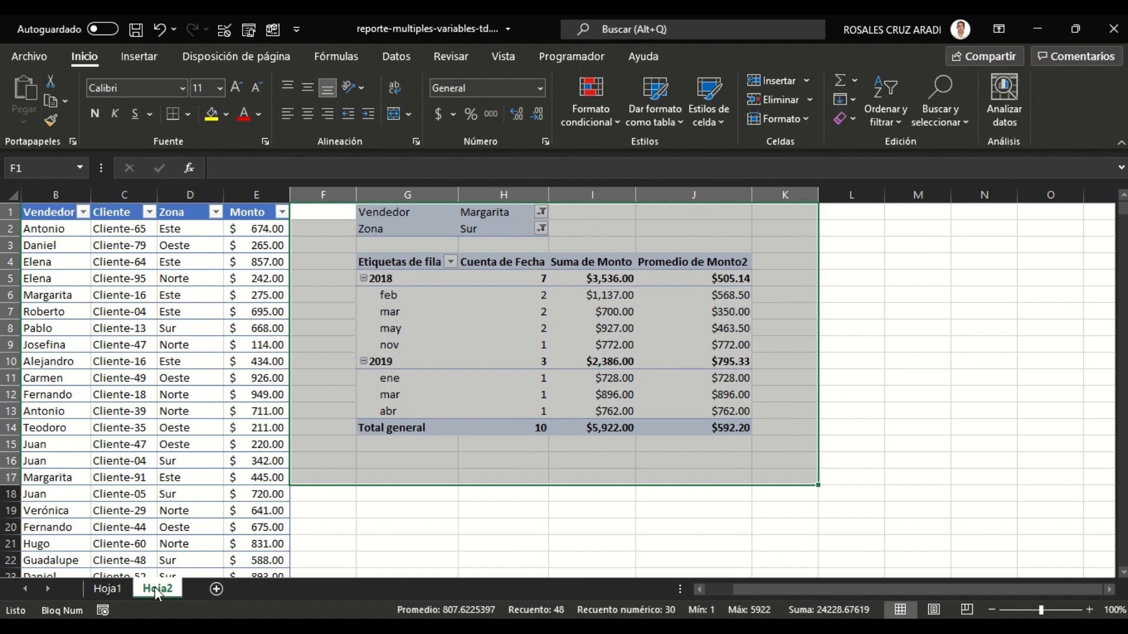
left_click(471, 498)
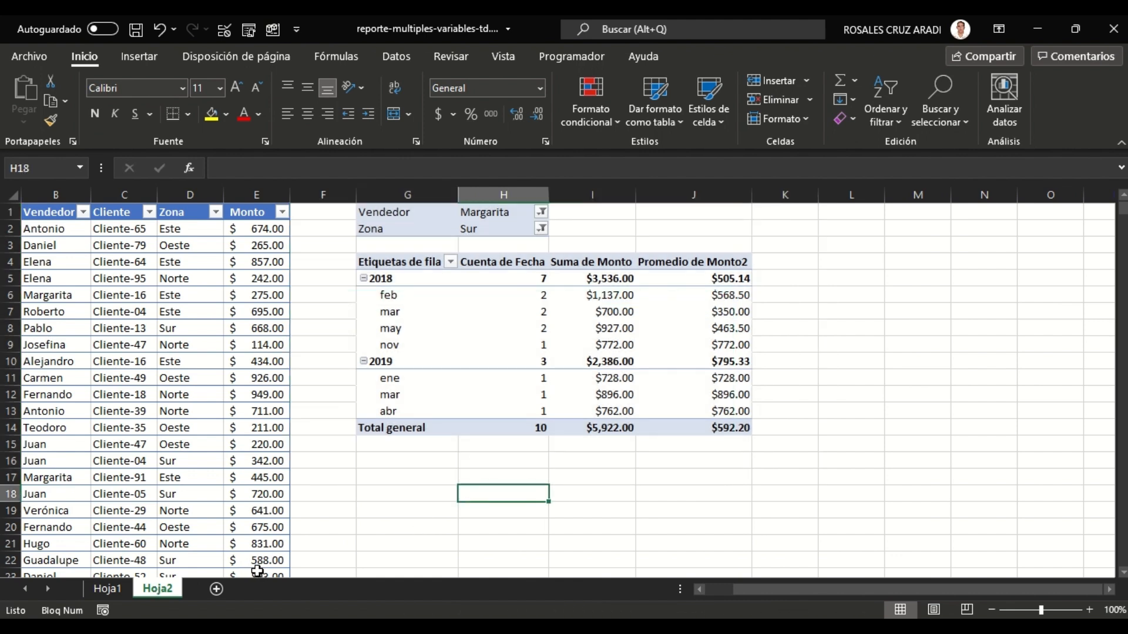